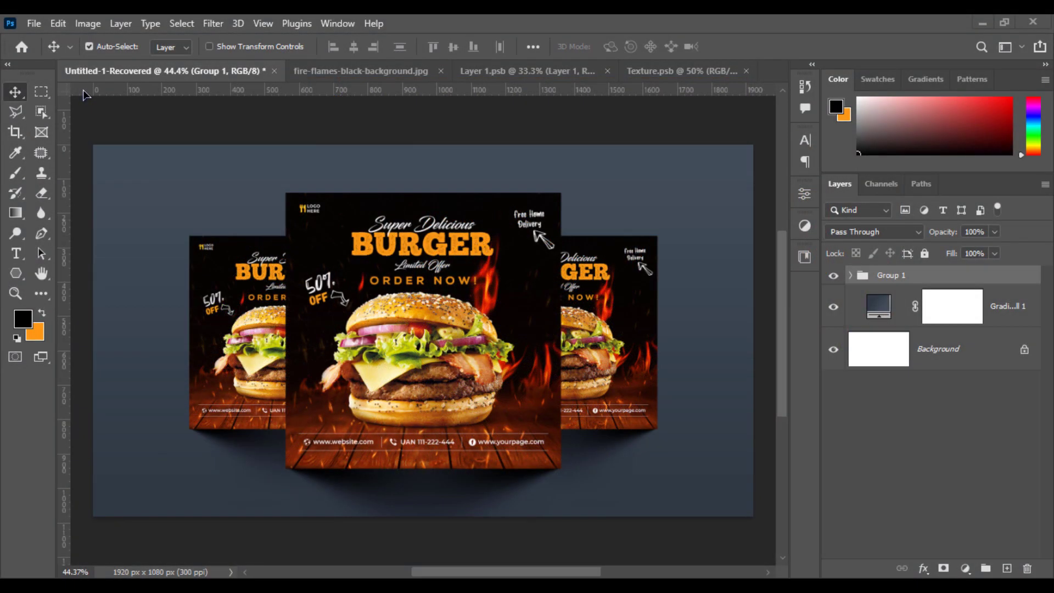
Step: Create a new 1080 x 1080 pixel RGB document at 300 pixels/inch with a white background, named Burger Banner Design
left_click(34, 24)
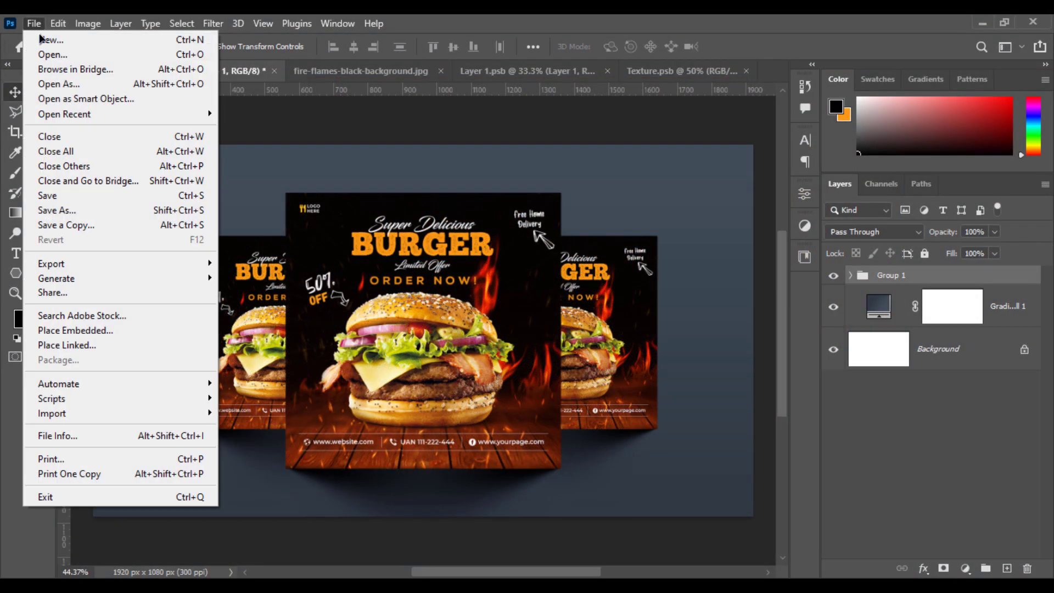
key("Escape")
key("ctrl+n")
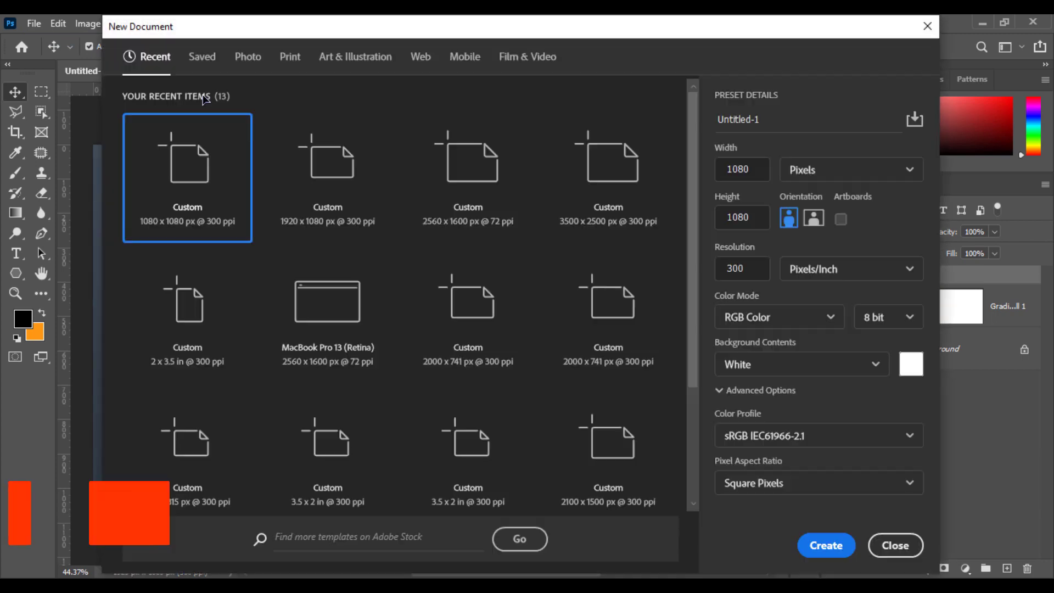
left_click_drag(764, 128, 709, 124)
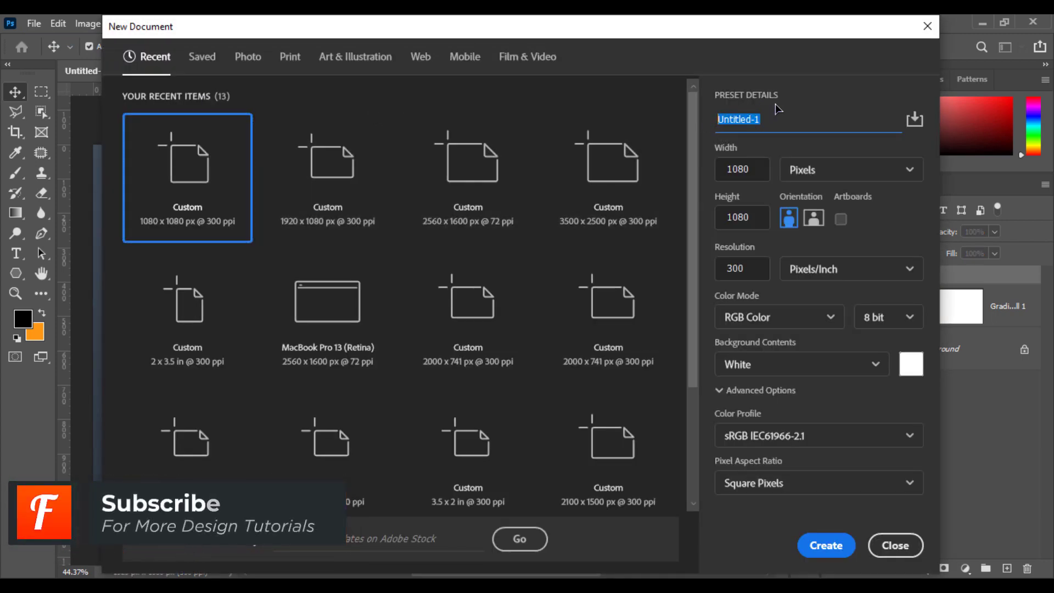
type("Bu")
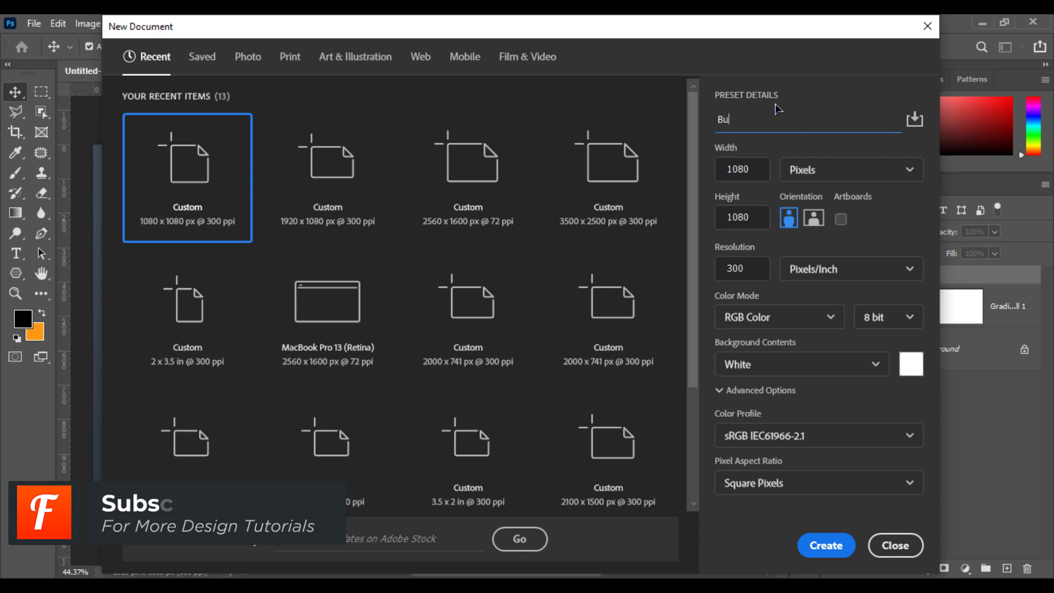
type("rger Banner Design")
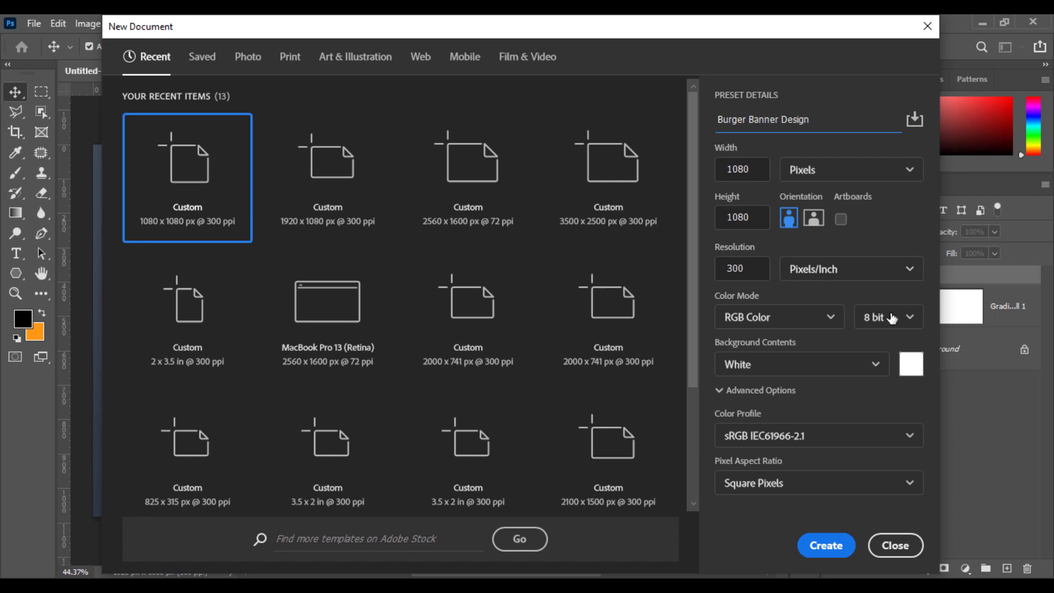
left_click(752, 170)
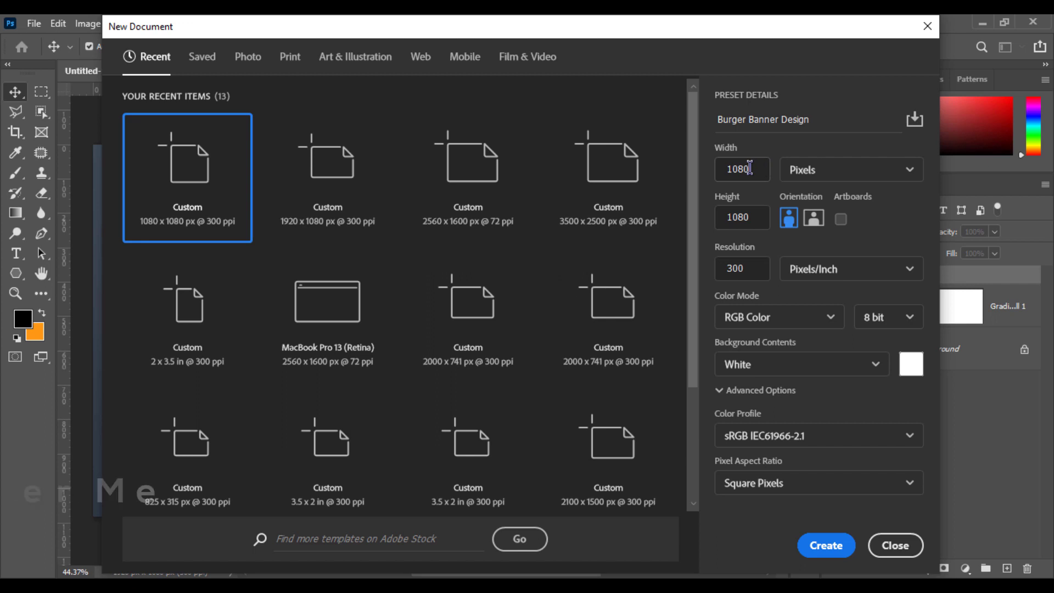
double_click(759, 218)
double_click(748, 262)
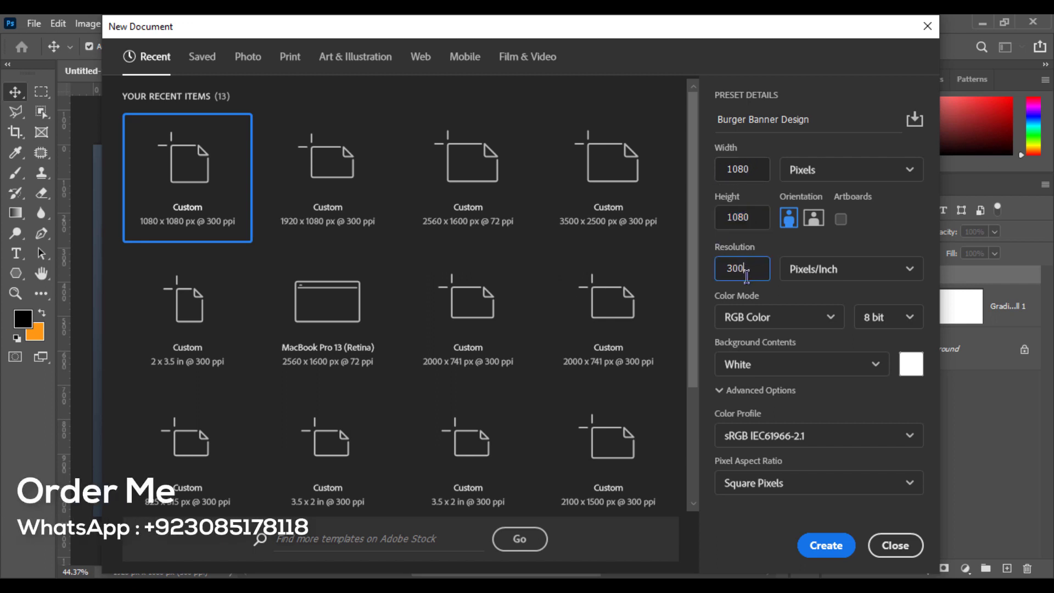
left_click(826, 545)
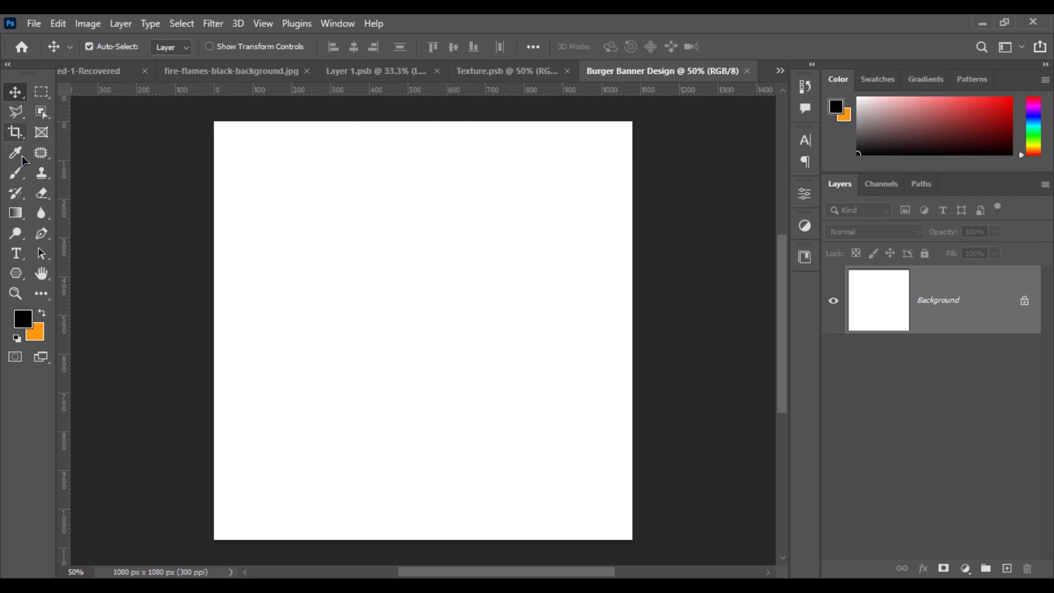
Step: Draw a rectangle shape of about 1092 x 1094 px covering the whole canvas
left_click(21, 214)
left_click(18, 274)
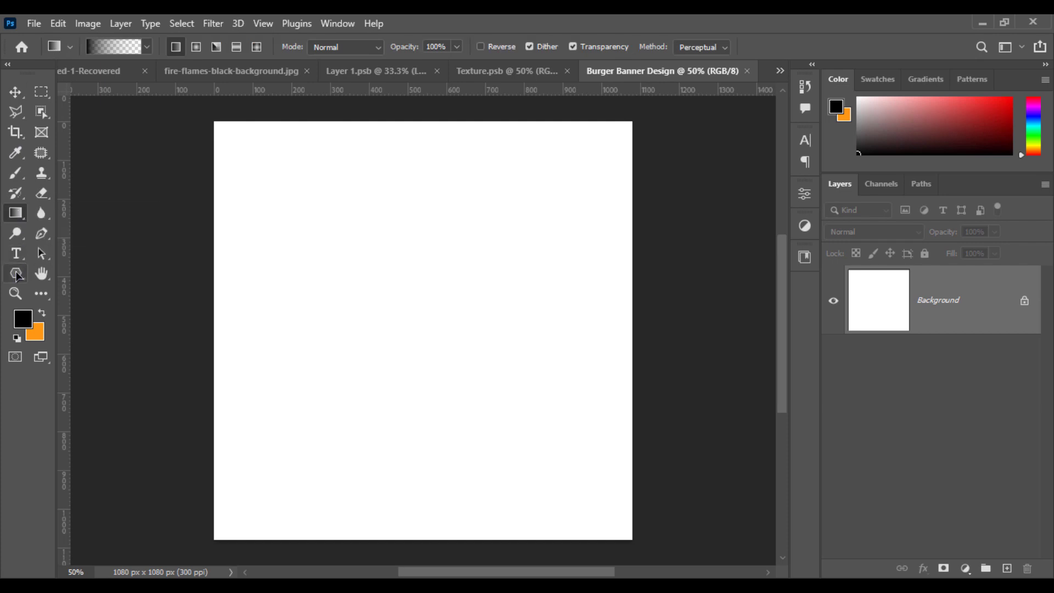
left_click(57, 277)
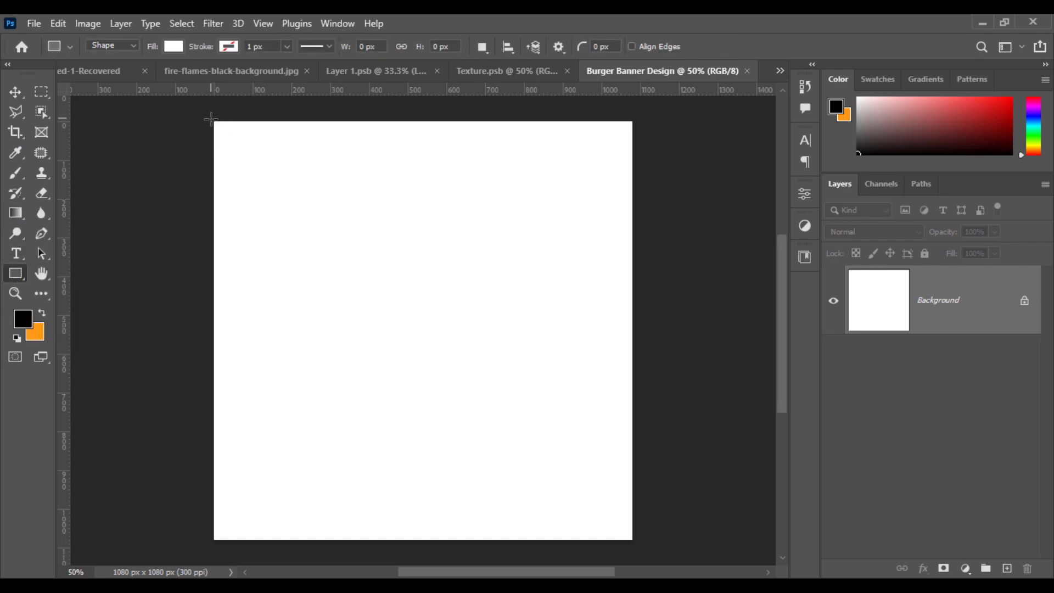
left_click_drag(211, 118, 635, 543)
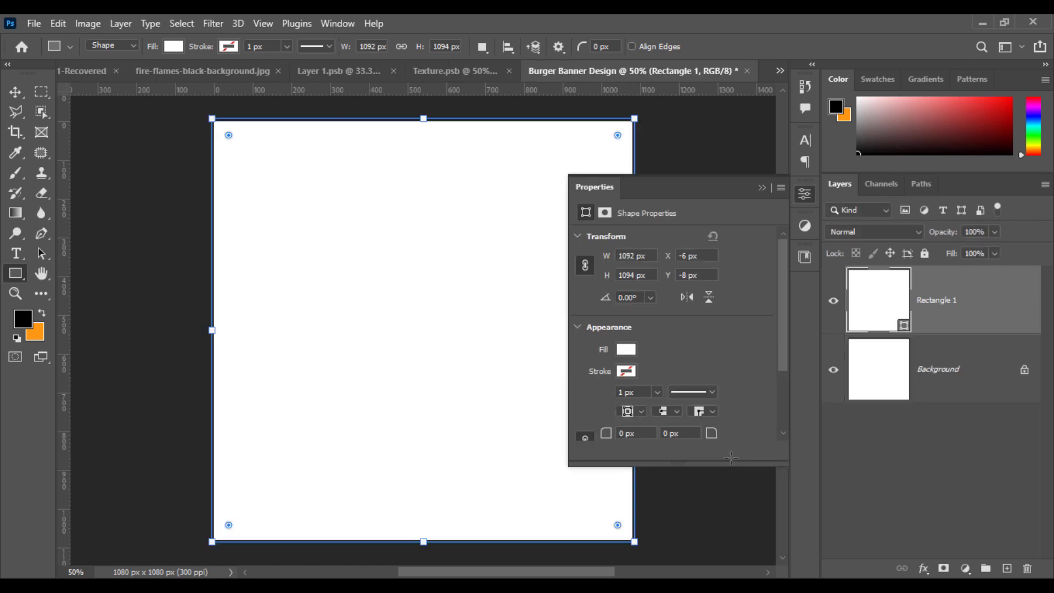
Step: Set the rectangle's fill colour to #1d1d1d, deselect the shape and collapse its properties
double_click(887, 299)
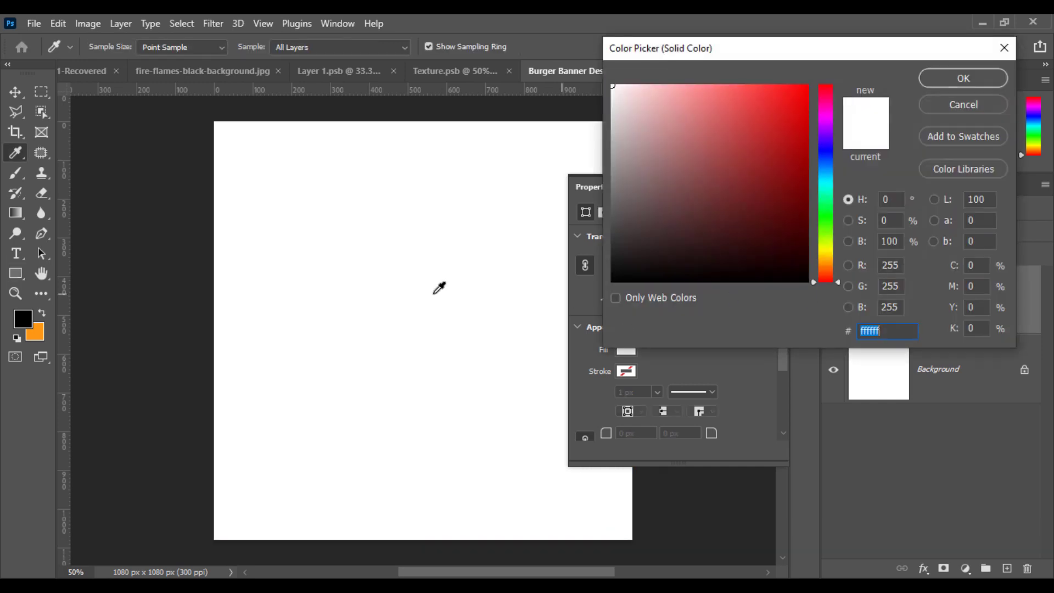
left_click(31, 319)
left_click_drag(648, 259, 596, 271)
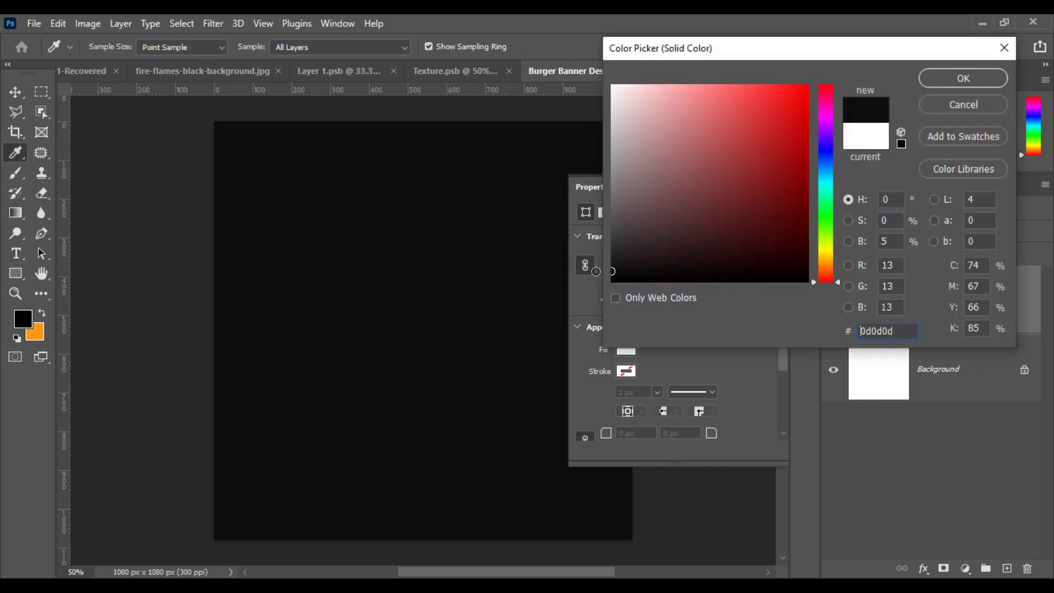
double_click(895, 330)
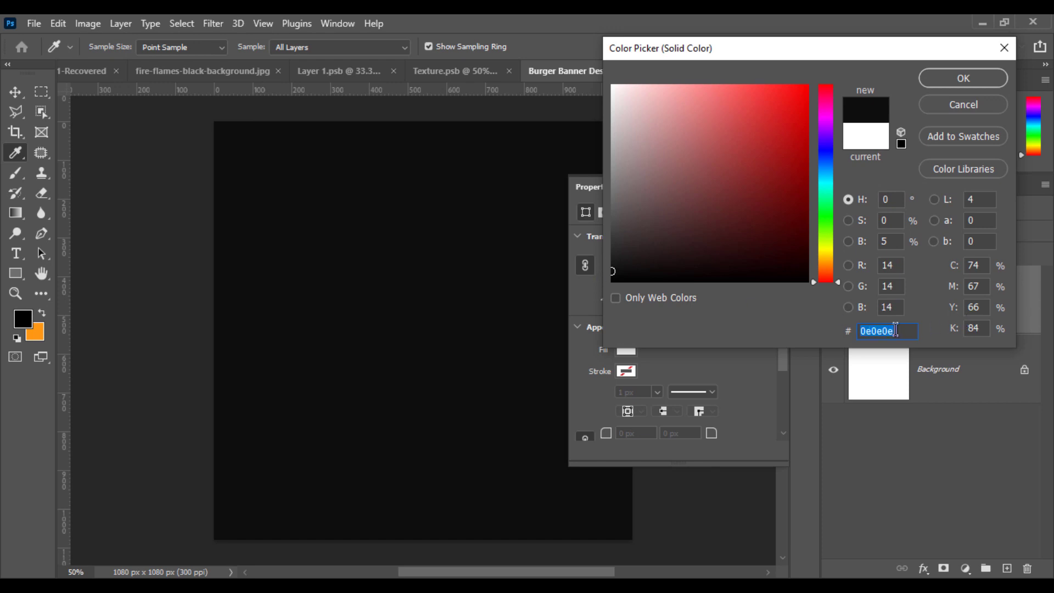
type("1d1d1d")
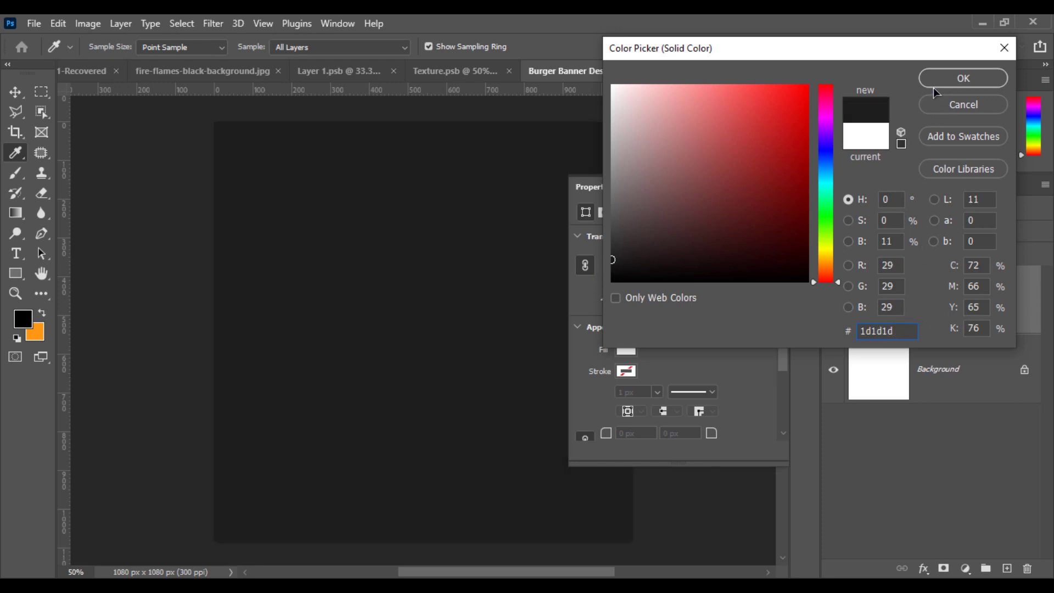
left_click(963, 82)
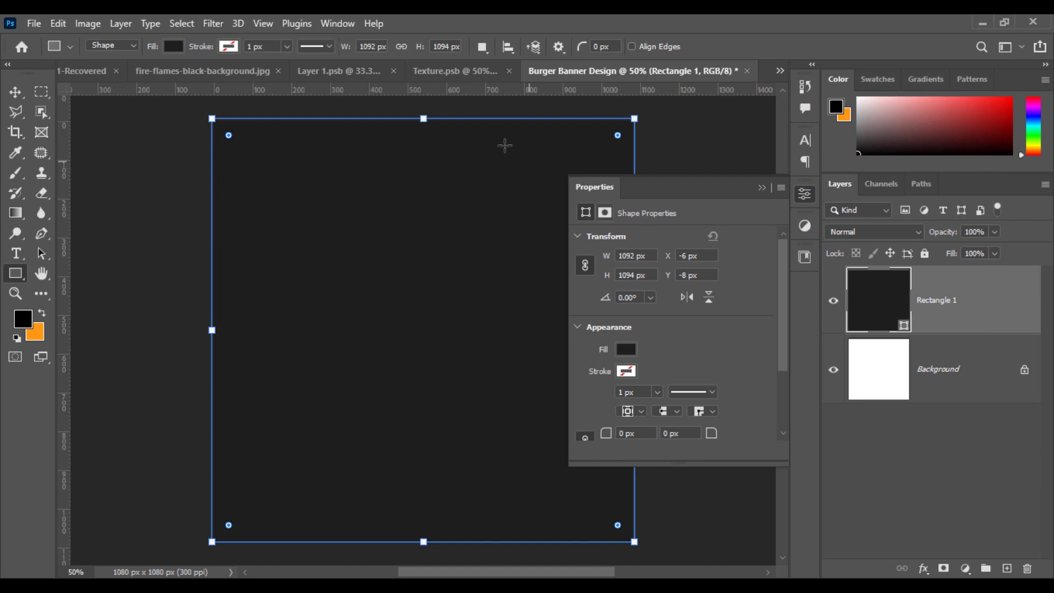
key("v")
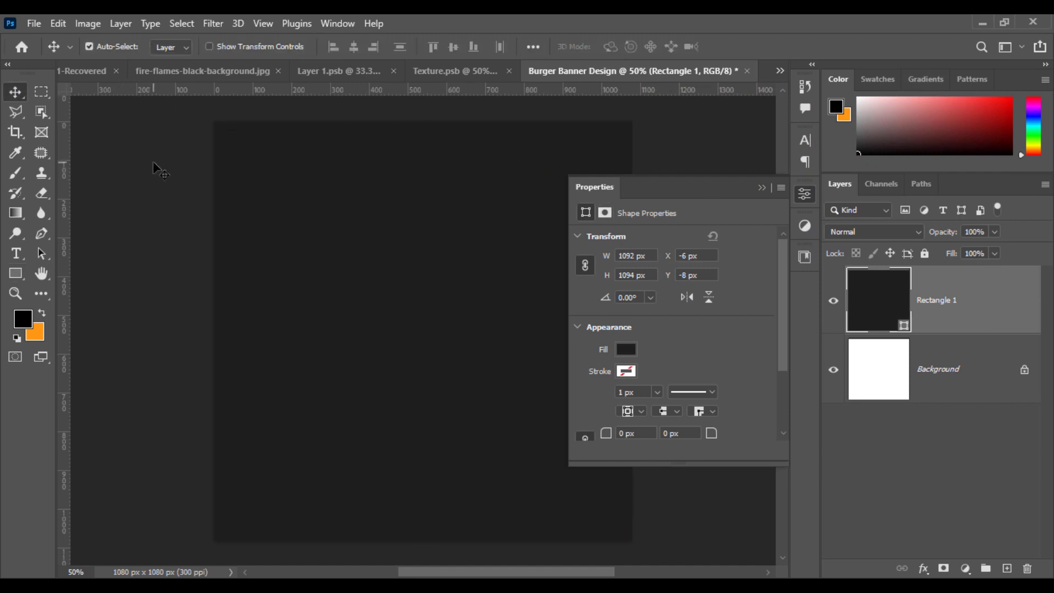
left_click(153, 160)
left_click(762, 189)
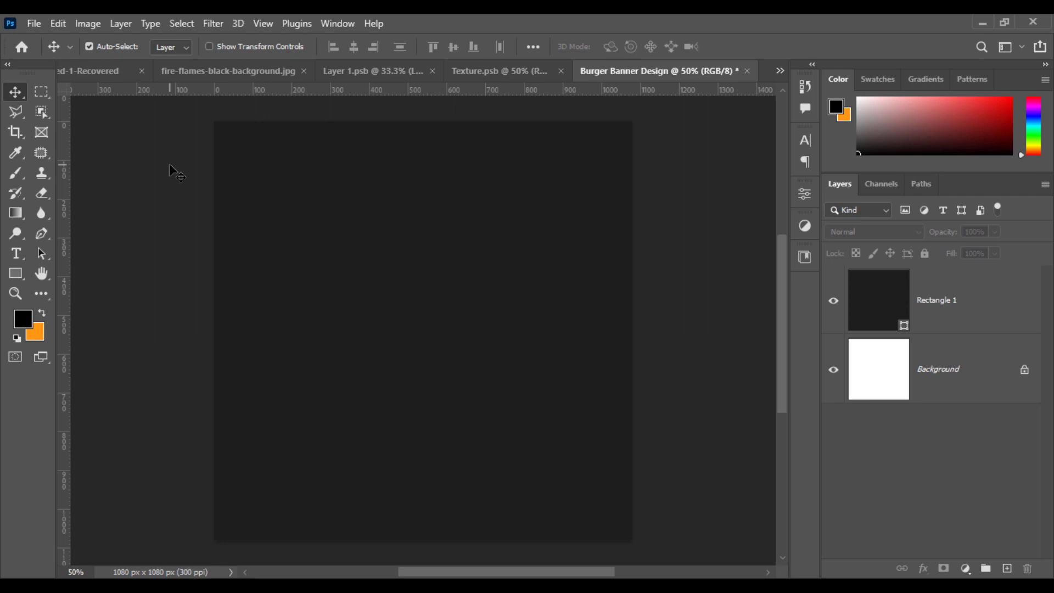
Step: Copy the entire Texture.psb canvas and paste it into Burger Banner Design above the dark rectangle
left_click(492, 82)
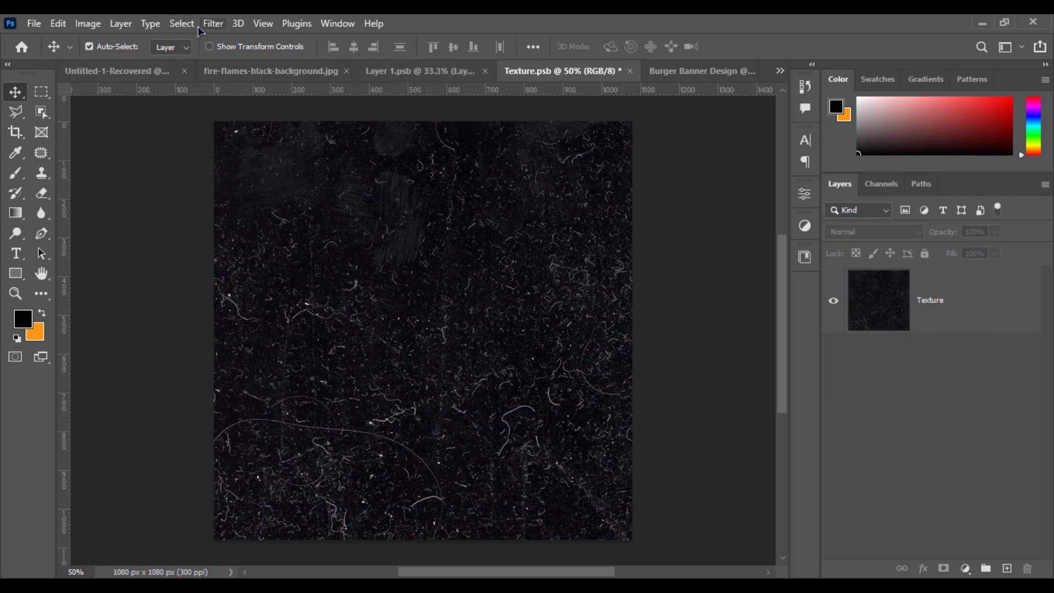
left_click(182, 23)
left_click(182, 37)
left_click(58, 24)
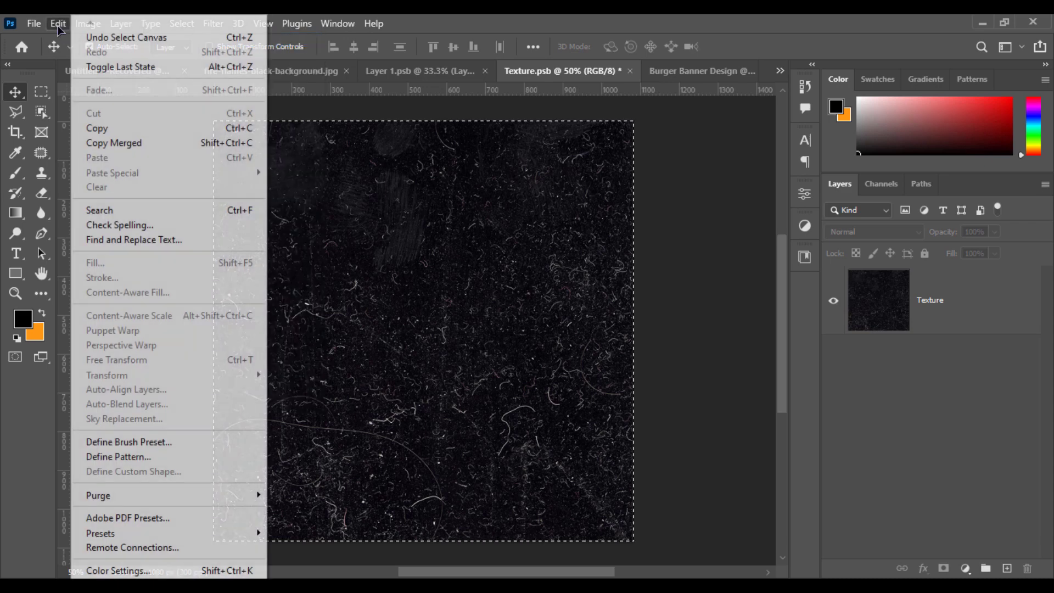
left_click(104, 127)
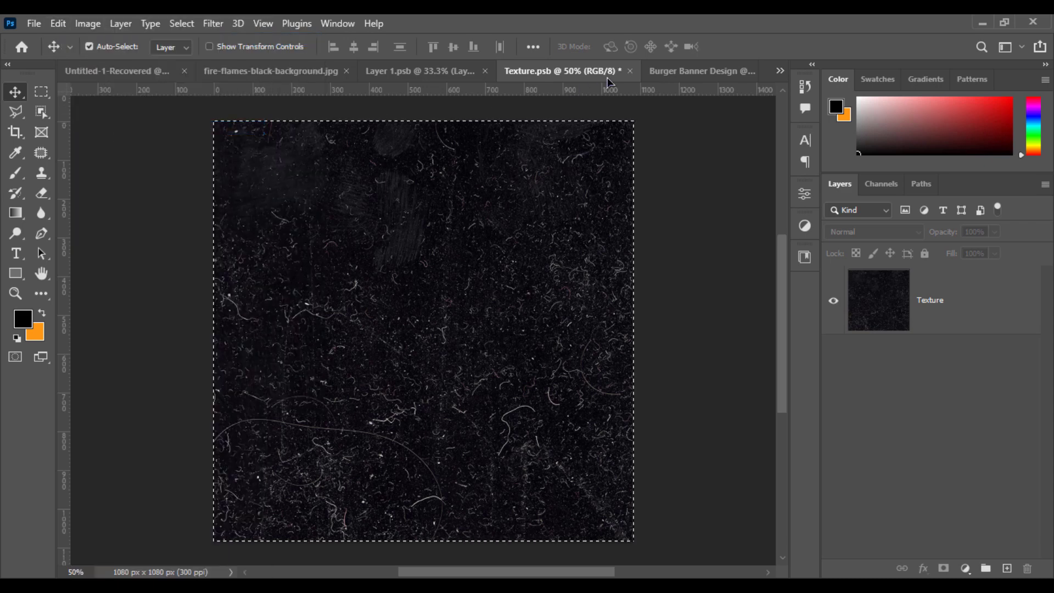
left_click(698, 71)
left_click(59, 24)
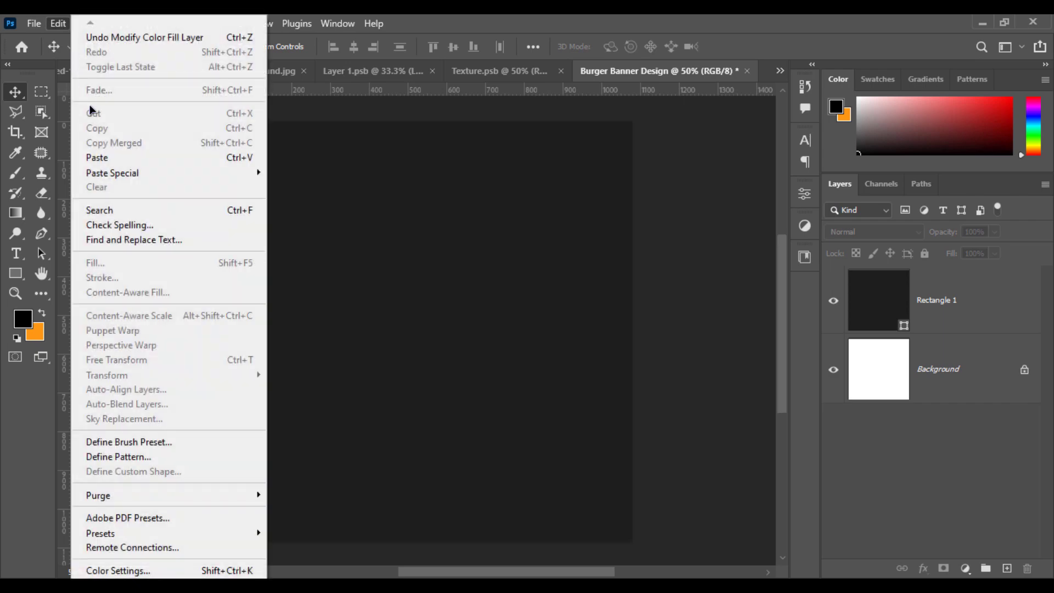
left_click(97, 157)
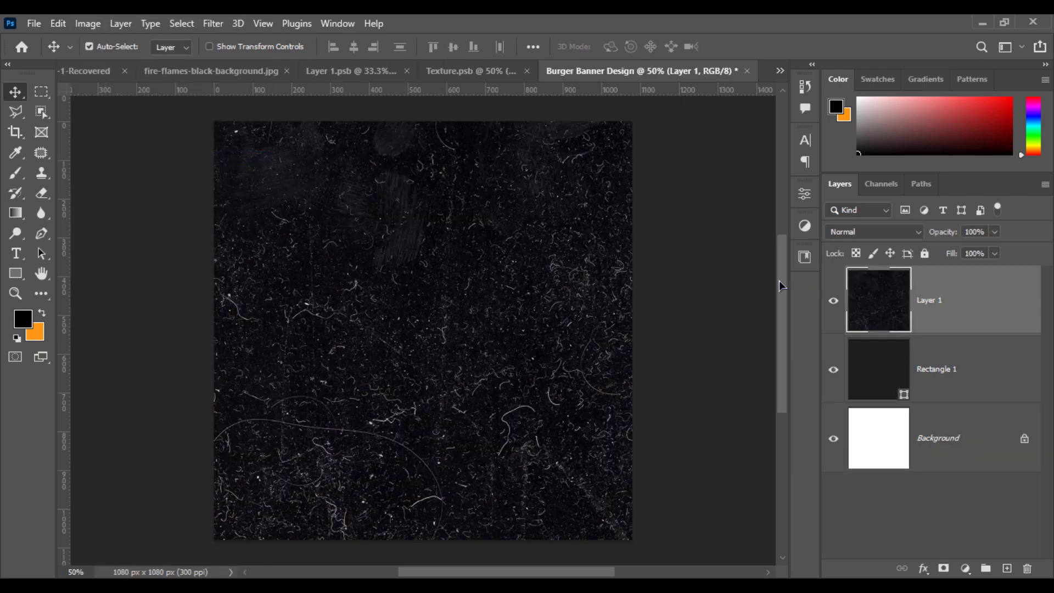
left_click(61, 26)
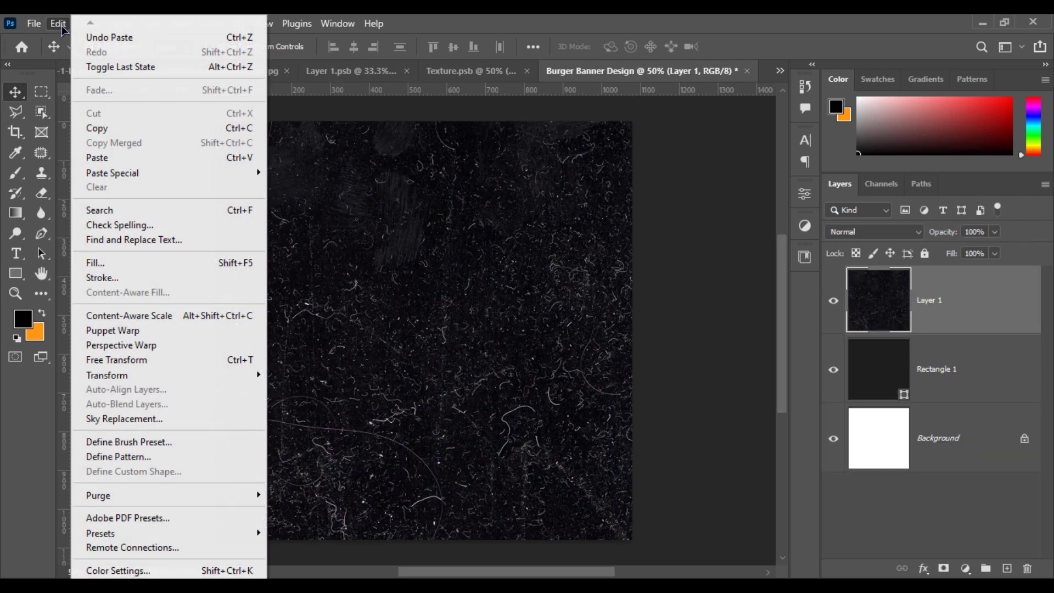
left_click(162, 360)
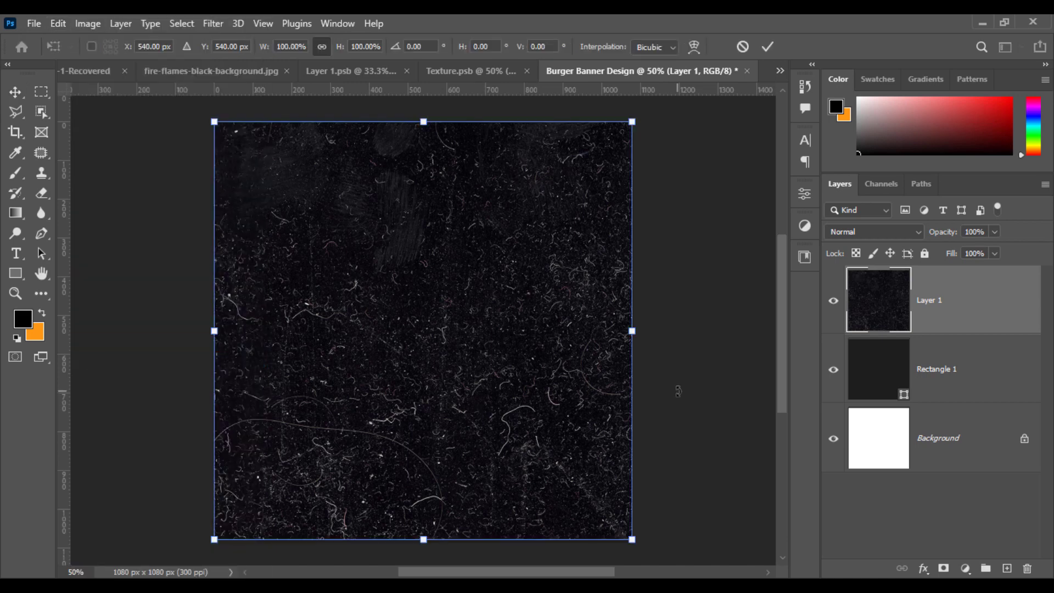
key("Return")
Step: Set the pasted texture layer's blend mode to Overlay and its opacity to 30%
left_click(882, 231)
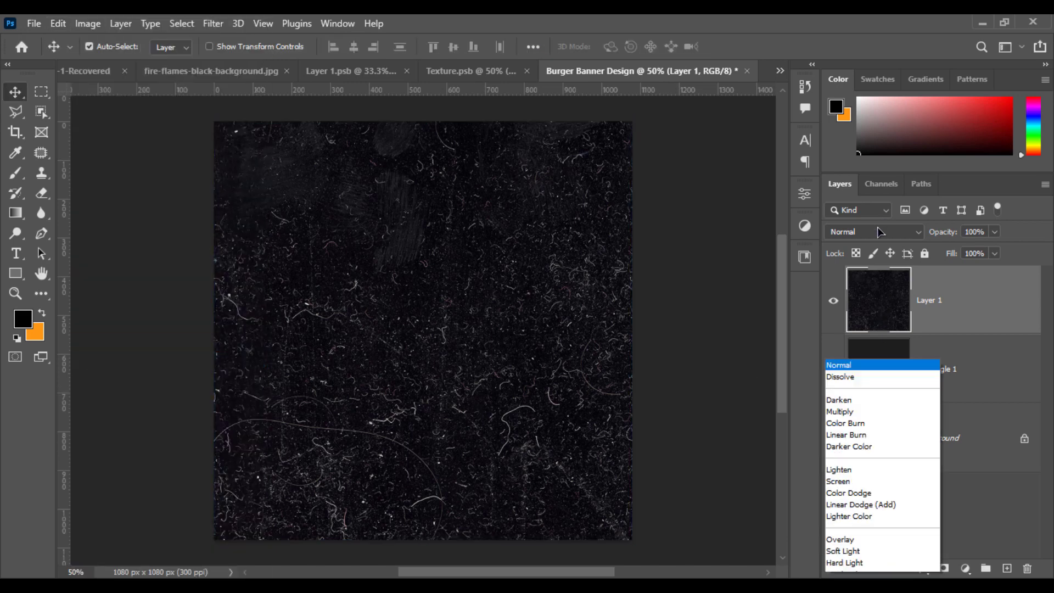
left_click(865, 384)
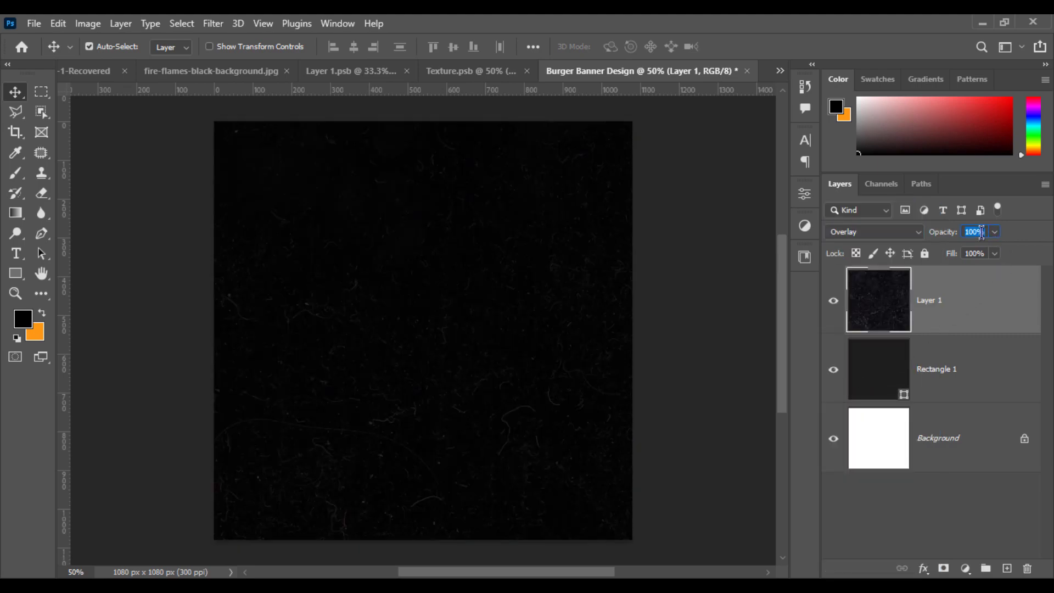
left_click(859, 239)
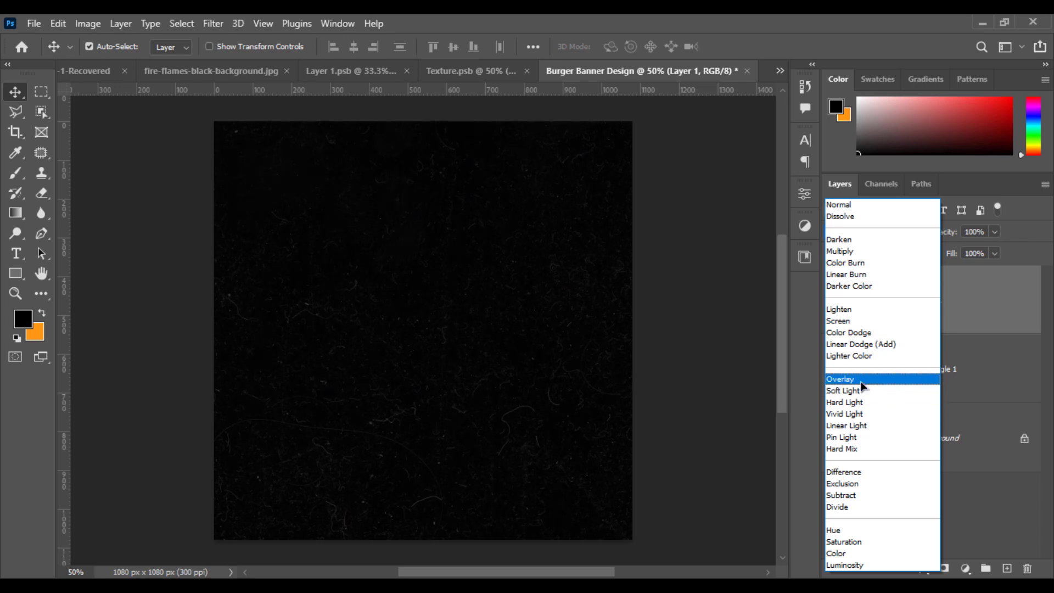
left_click(862, 379)
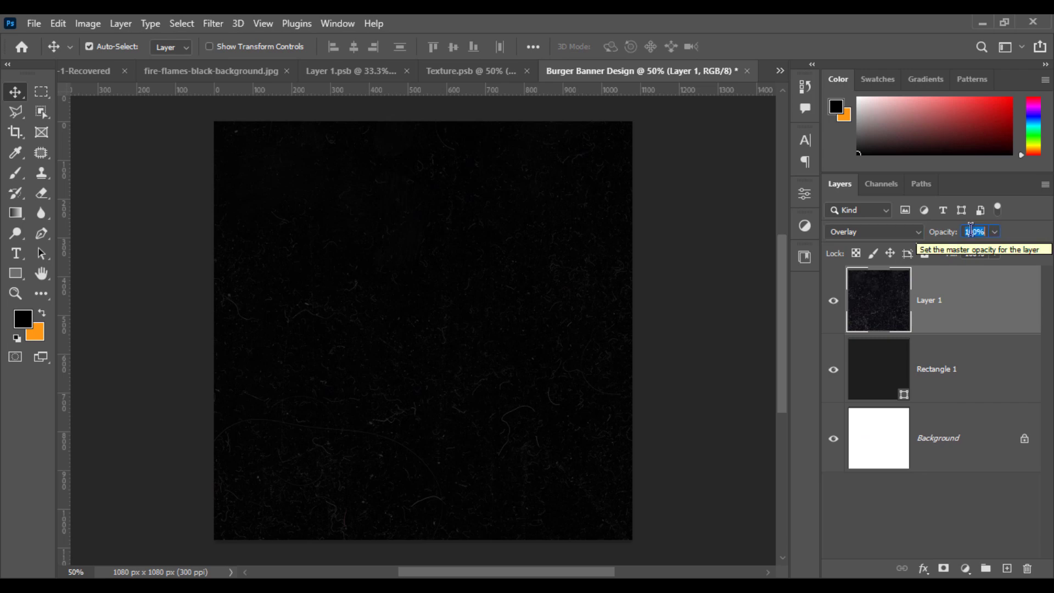
type("30")
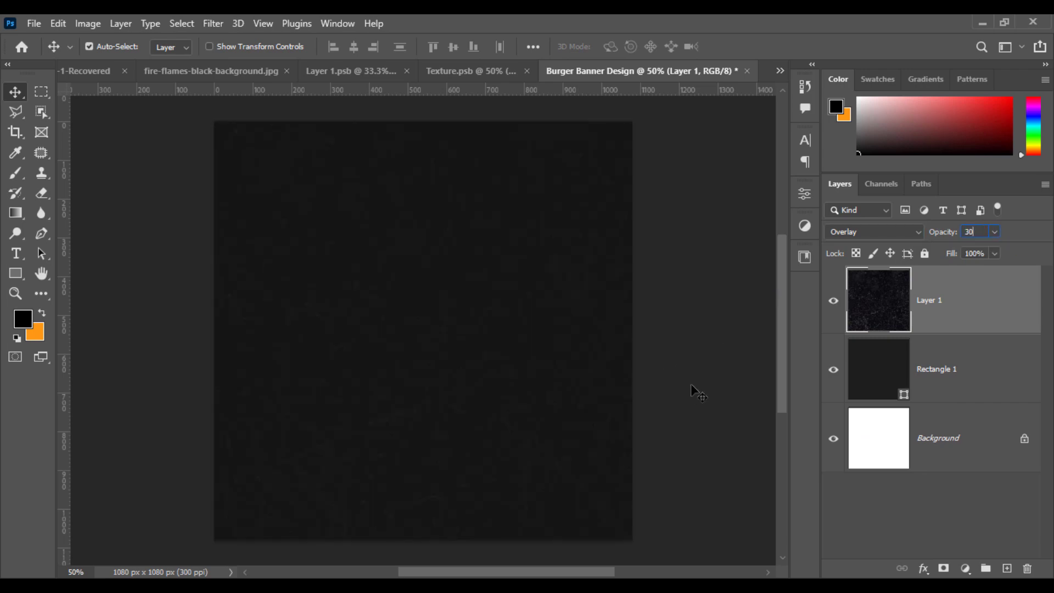
left_click(697, 392)
scroll(423, 369, "up", 1)
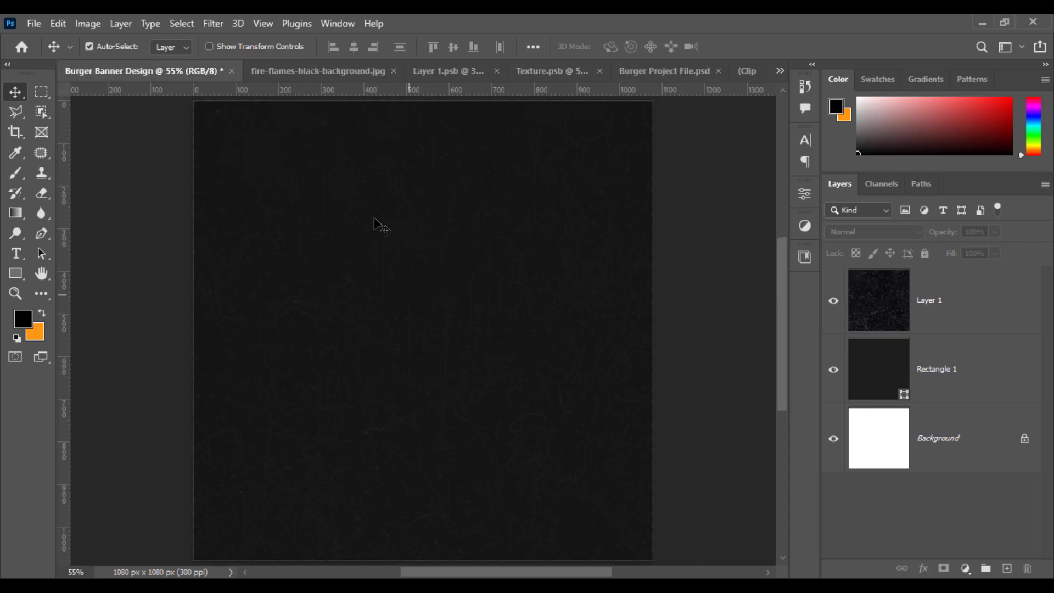
Step: In Layer 1.psb, combine the Layer 1 and base wood layers into a single smart object
left_click(459, 73)
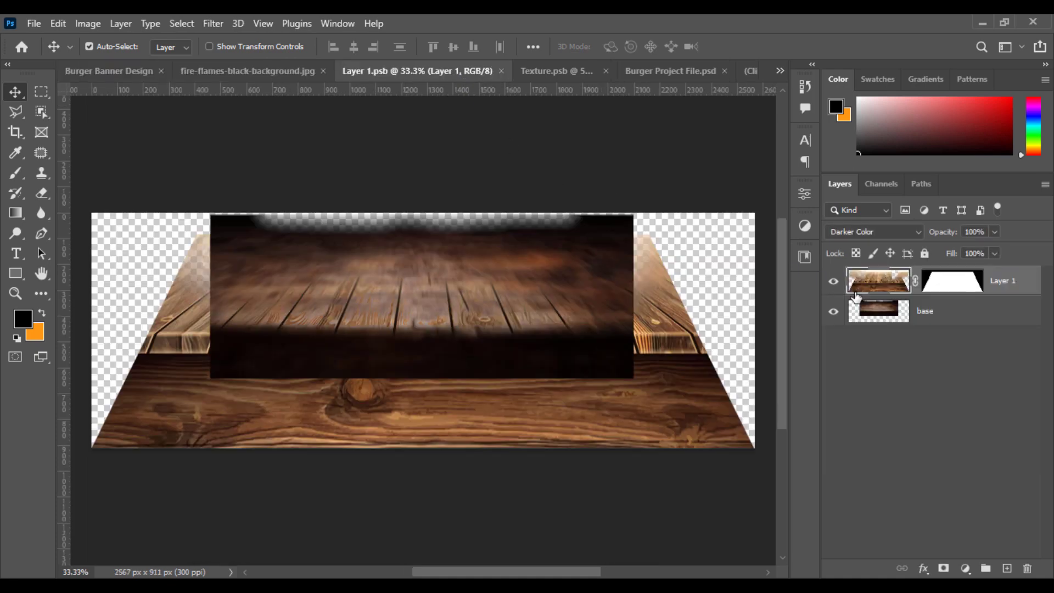
left_click(998, 321, "shift")
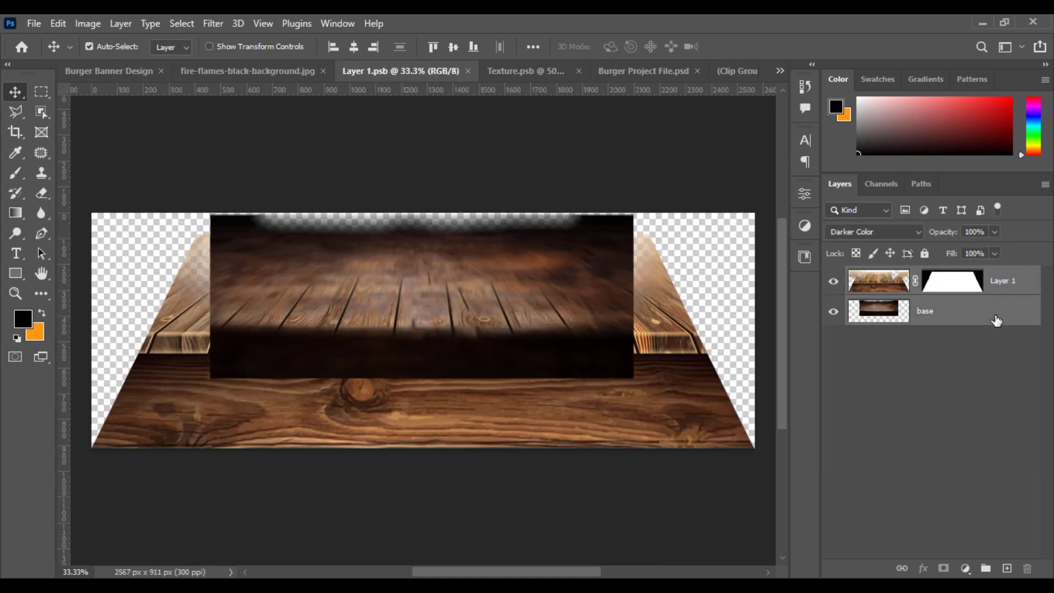
right_click(996, 321)
left_click(820, 256)
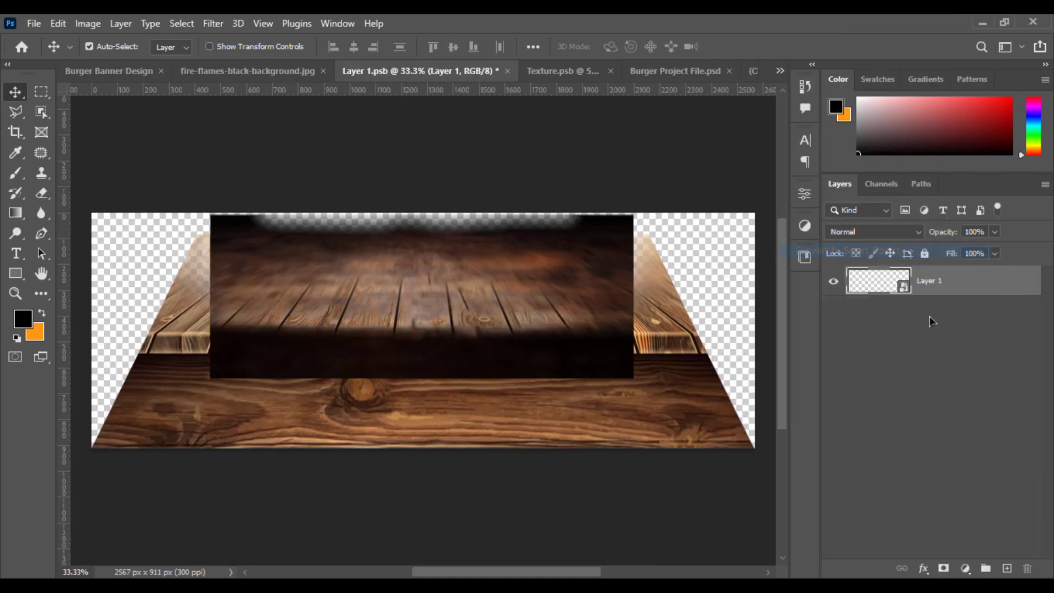
Step: Try the combined wood smart object in Burger Banner Design, scaled to about 50% along the lower edge, and remove it
left_click_drag(931, 285, 470, 365)
scroll(440, 356, "down", 2)
key("ctrl+t")
left_click_drag(427, 215, 435, 363)
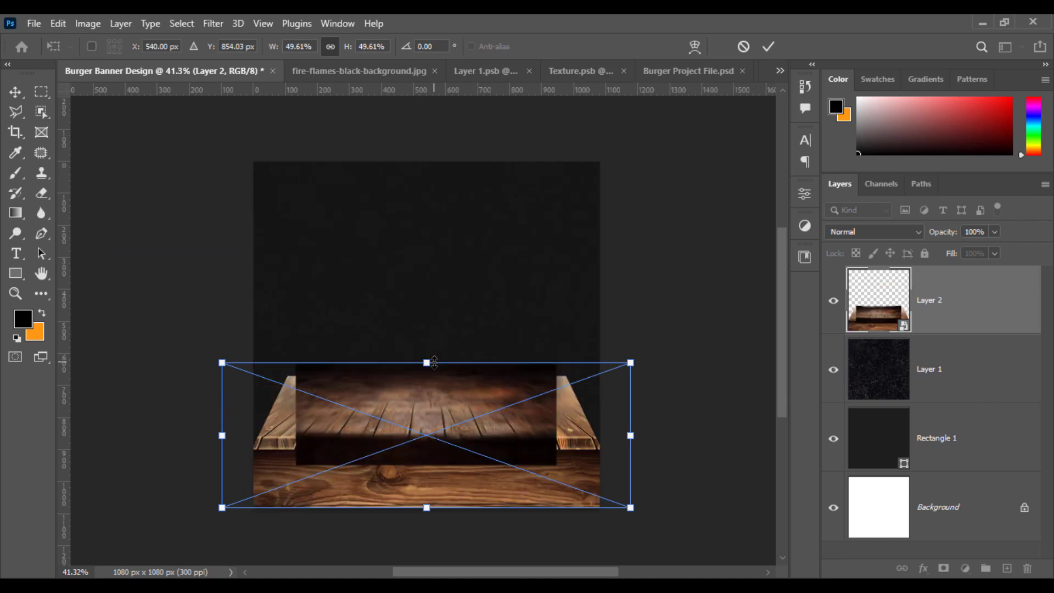
key("Return")
key("ctrl+z")
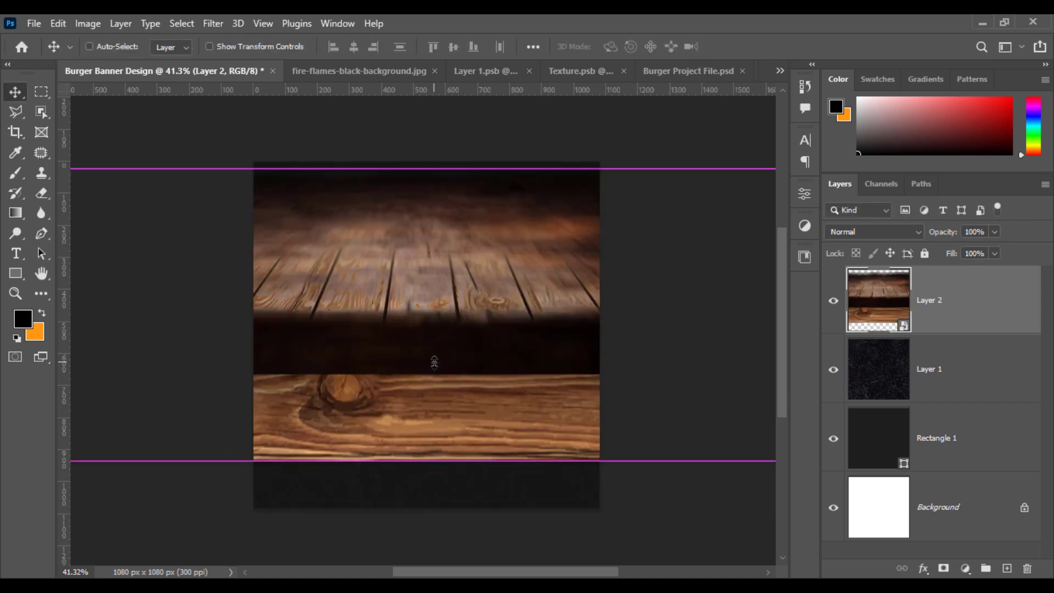
key("Delete")
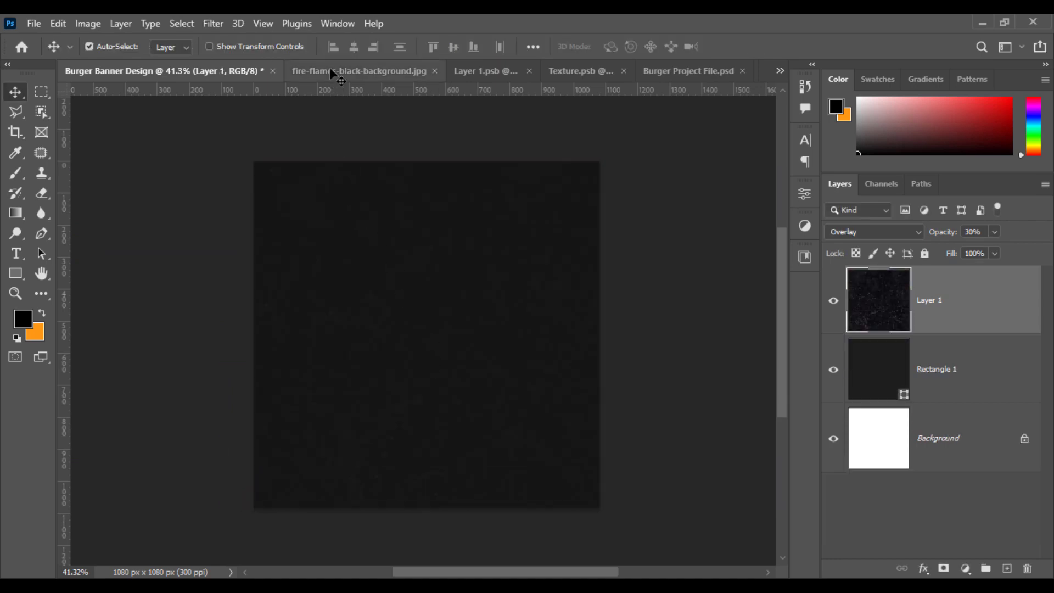
Step: Undo the smart object conversion in Layer 1.psb and copy its Layer 1 and base layers into Burger Banner Design
left_click(496, 71)
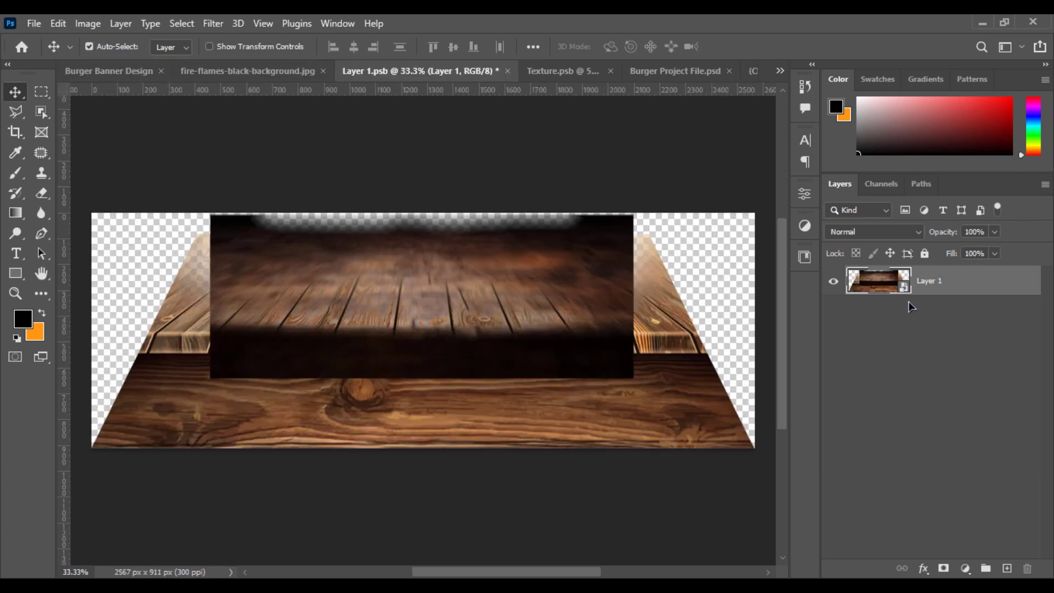
left_click(936, 316)
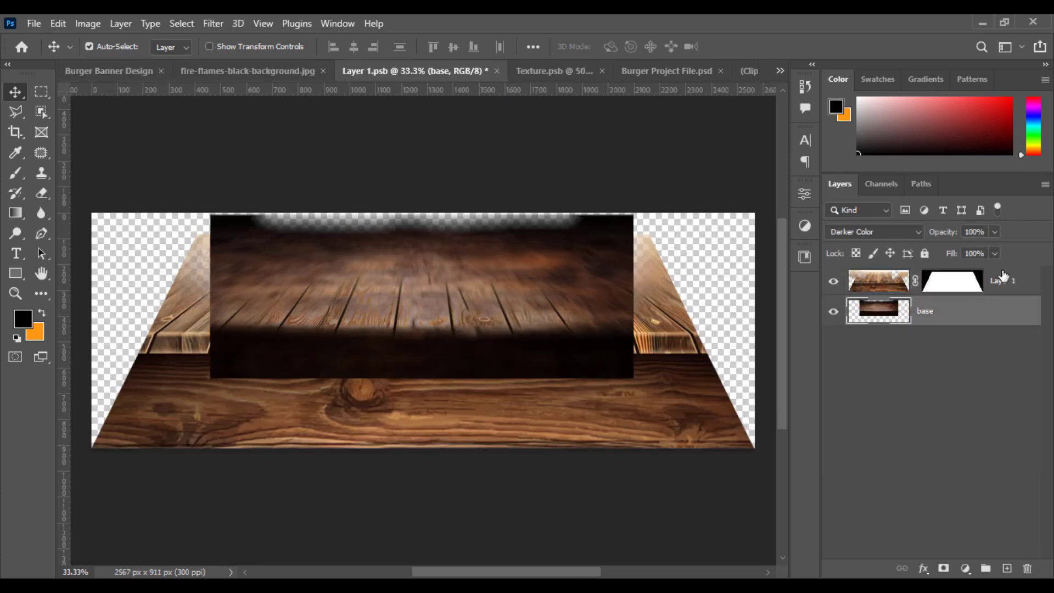
left_click_drag(1004, 275, 497, 344)
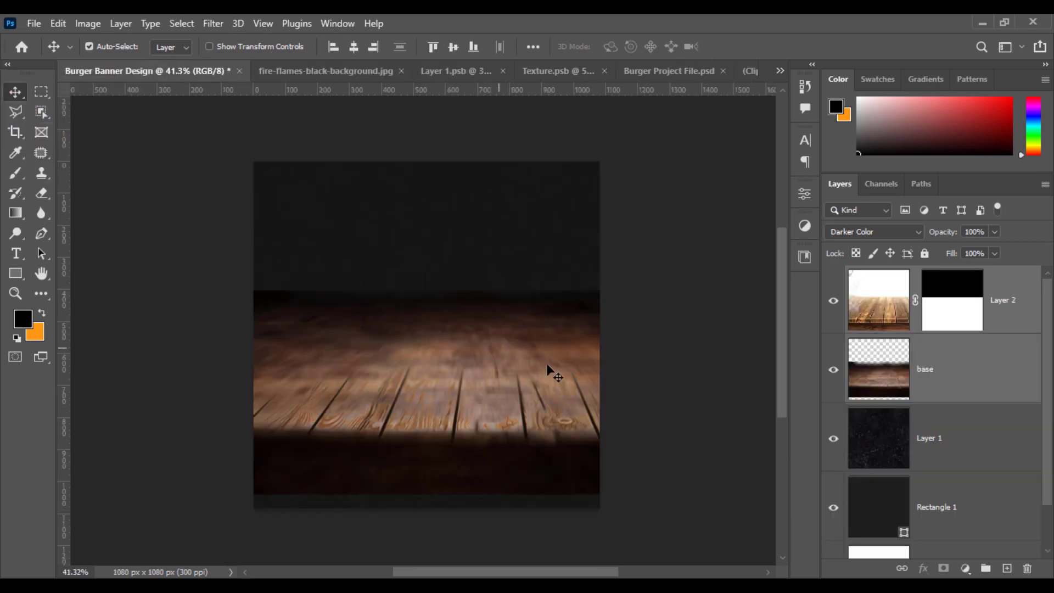
Step: Order Layer 2 beneath the base layer and centre it horizontally at the canvas bottom, at about X 540 px, Y 331 px
left_click(1027, 371)
left_click_drag(1015, 309, 1026, 409)
key("ctrl+t")
scroll(538, 452, "down", 5)
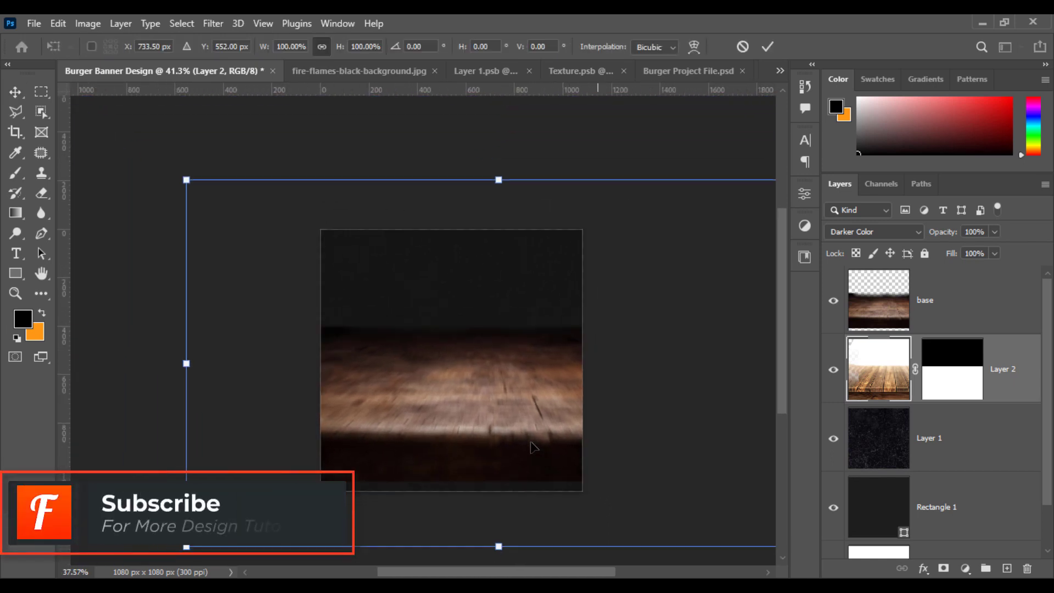
left_click_drag(566, 448, 533, 419)
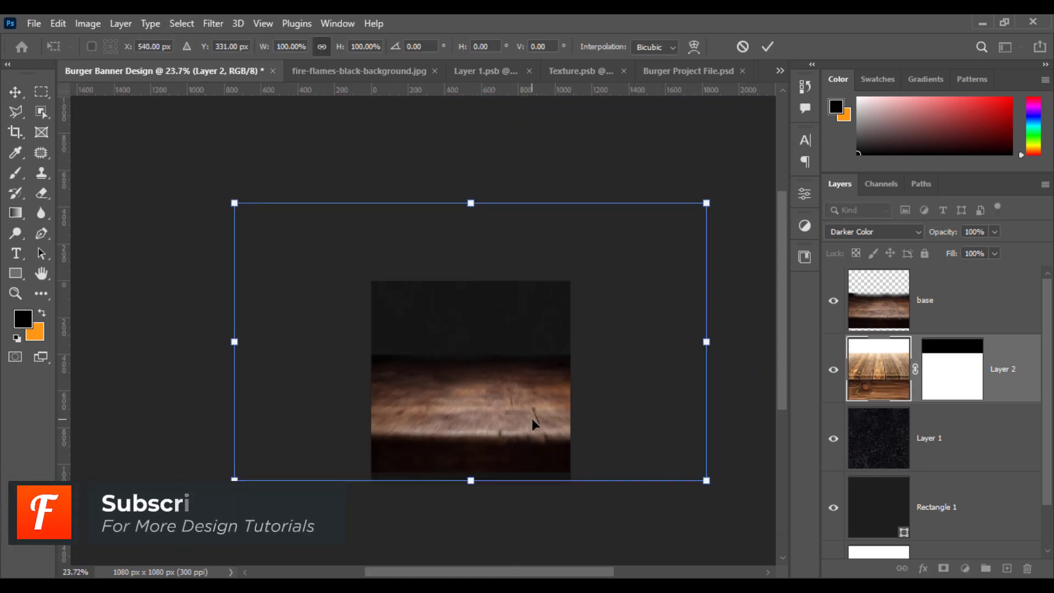
key("Return")
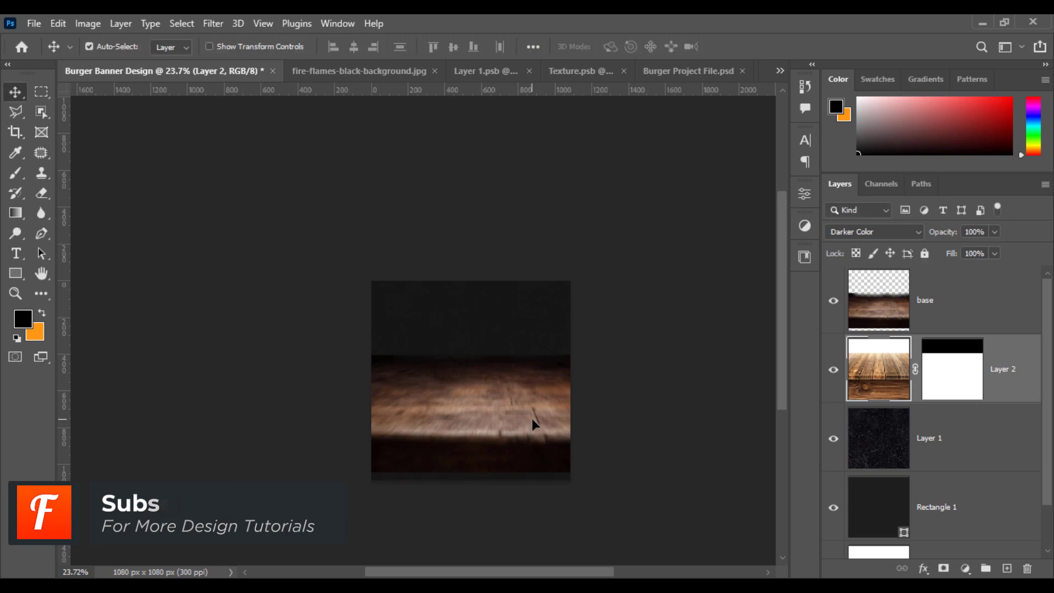
Step: Hide the base layer and set Layer 2's blend mode to Normal
left_click(833, 300)
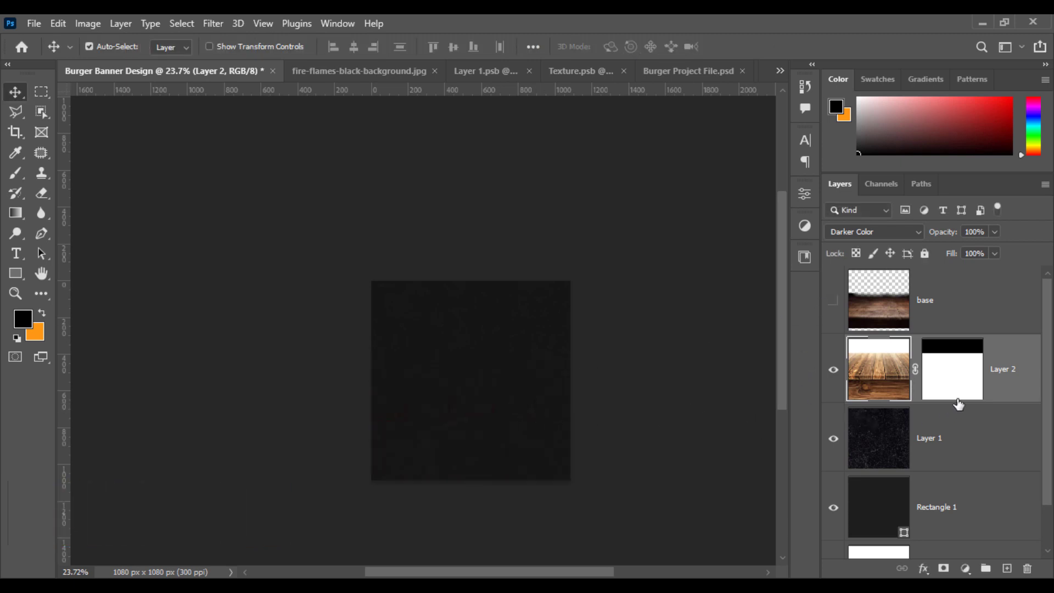
left_click(873, 232)
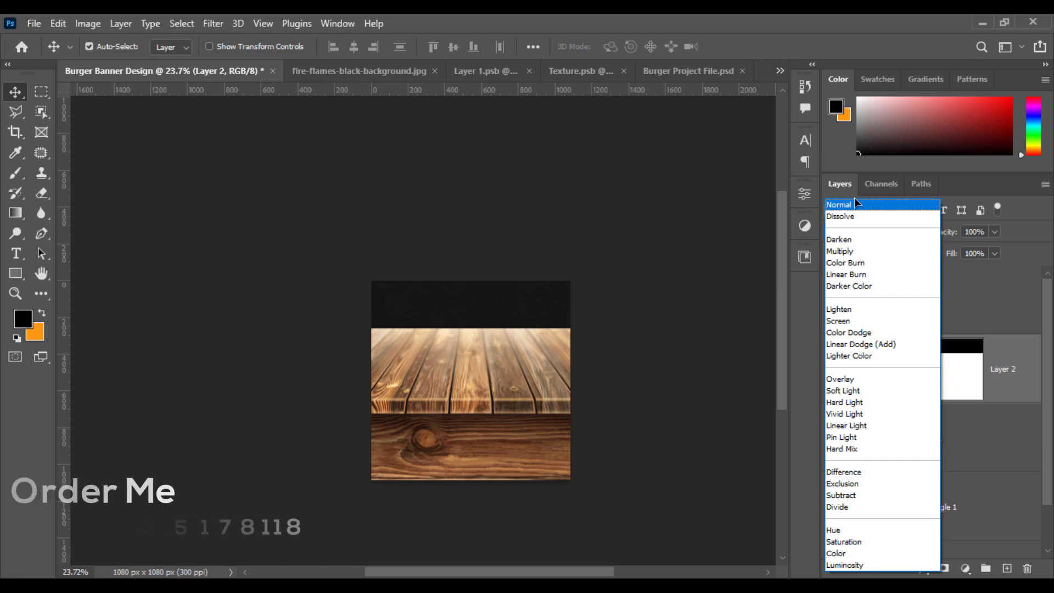
key("Escape")
left_click(874, 232)
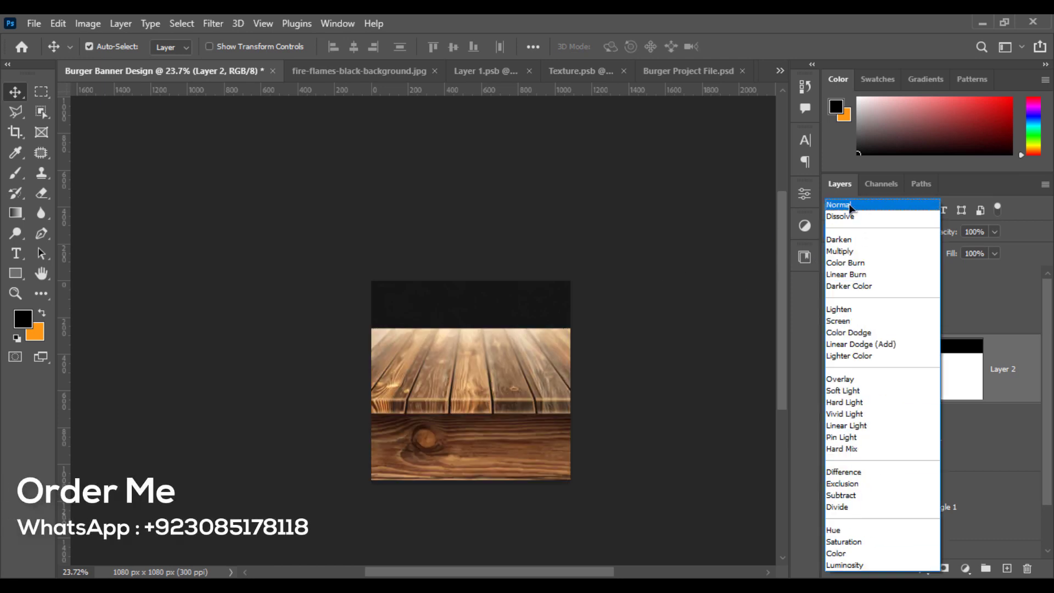
left_click(843, 205)
Step: Scale Layer 2 to about 141% and position it at about X 540 px, Y 655 px
key("ctrl+t")
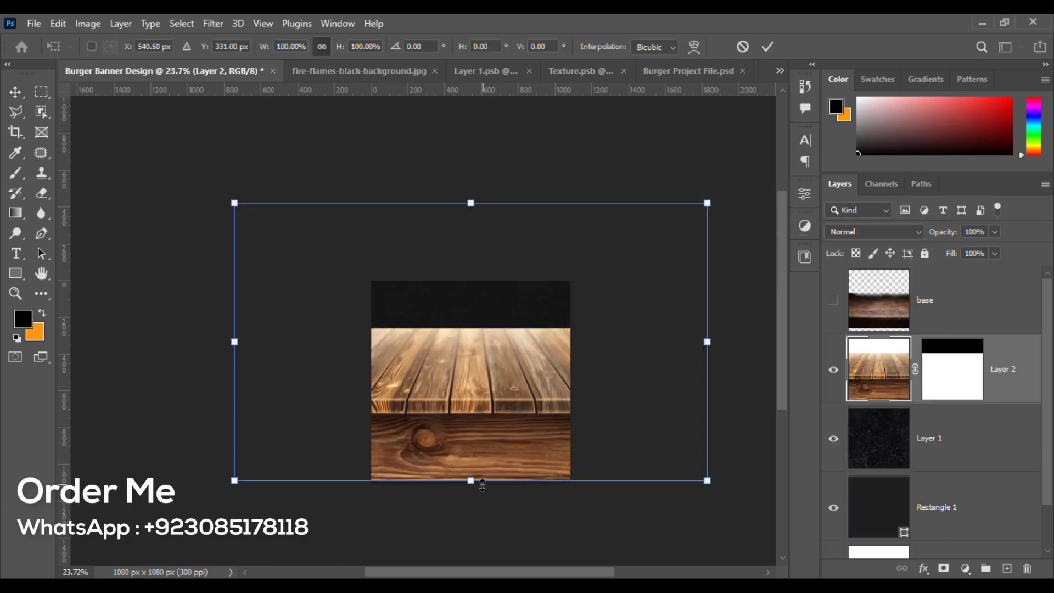
mouse_move(482, 483)
left_mouse_down()
mouse_move(482, 574)
mouse_move(486, 483)
mouse_move(490, 495)
left_mouse_up()
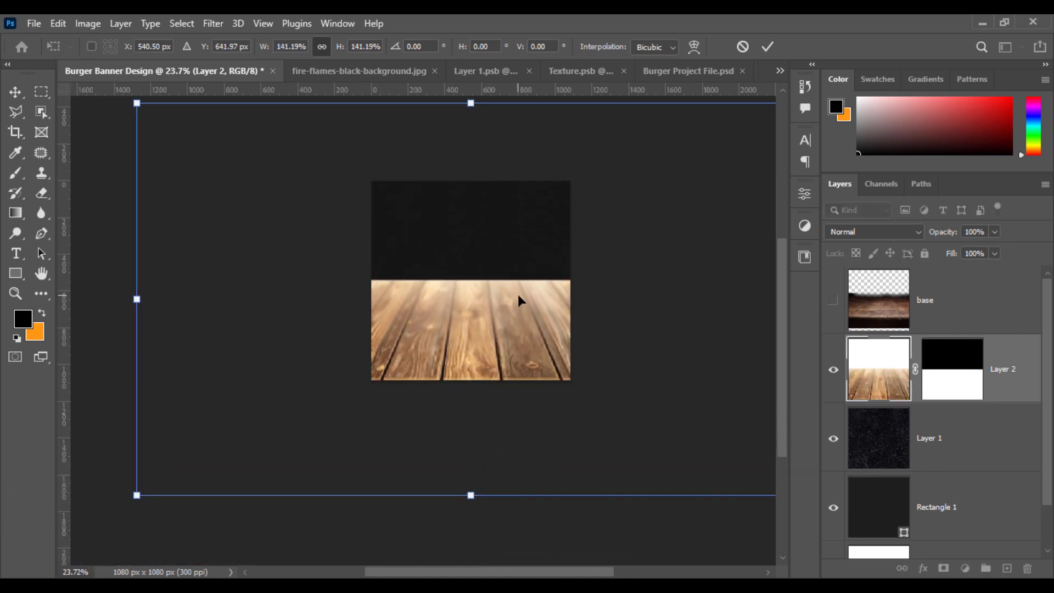
left_click_drag(518, 292, 476, 355)
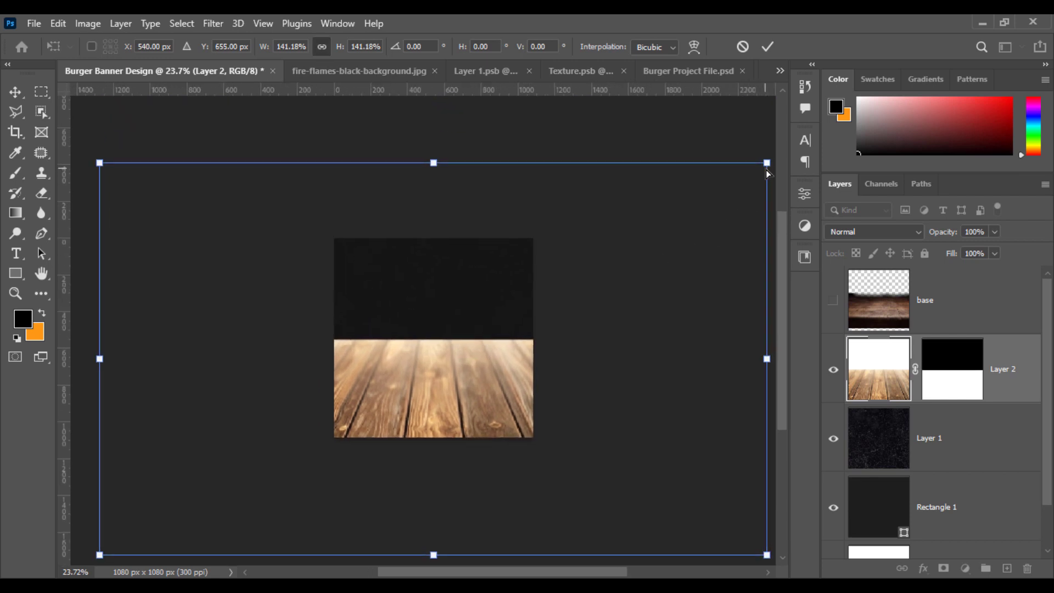
Step: Try a tapered perspective distortion on Layer 2 and undo it
left_click_drag(765, 171, 380, 240)
left_click_drag(267, 404, 651, 389)
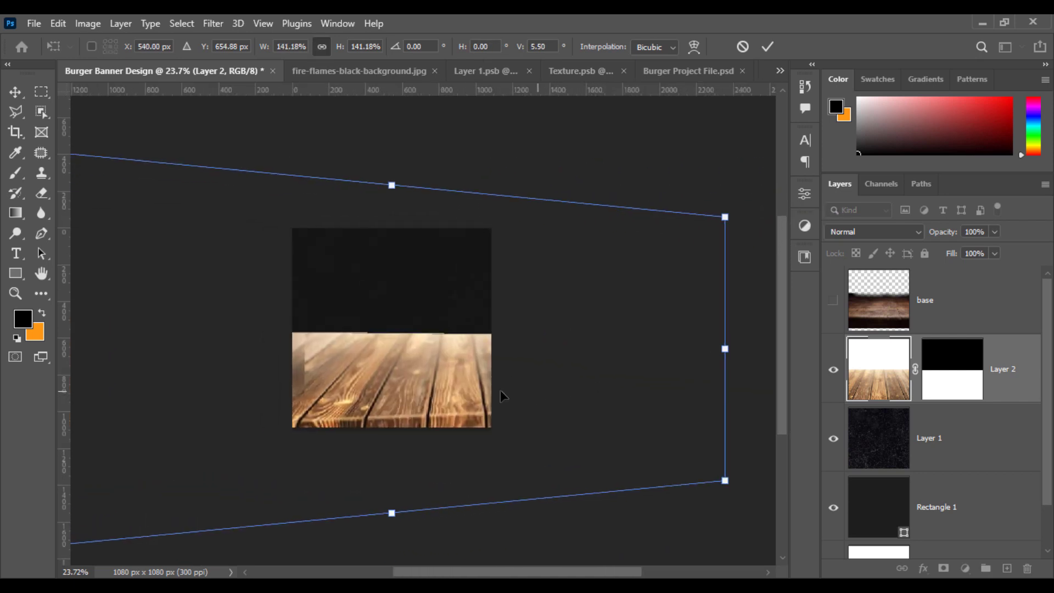
left_click_drag(501, 391, 503, 403)
key("ctrl+z")
key("ctrl+z")
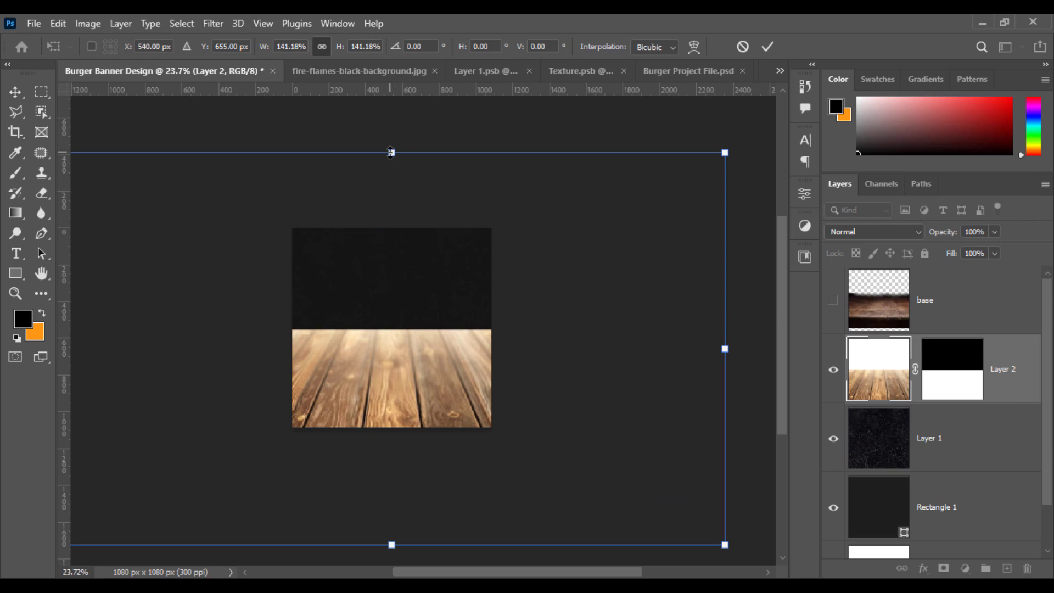
Step: Scale Layer 2 down to about 98% and lower it so the planks span the full width of the canvas's lower third
left_click_drag(391, 152, 421, 219)
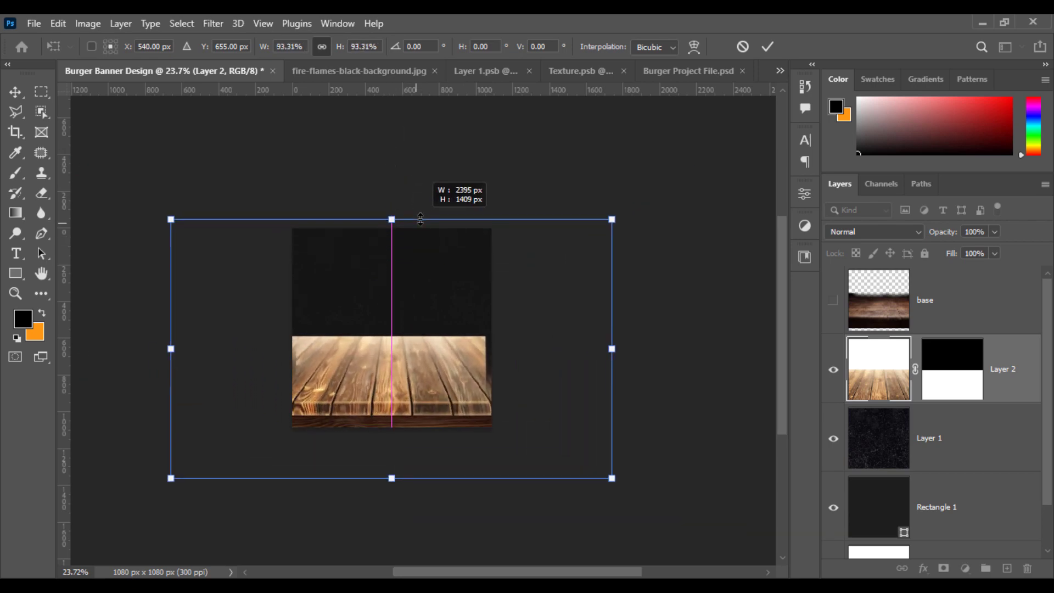
left_click_drag(434, 343, 446, 364)
scroll(306, 384, "up", 3)
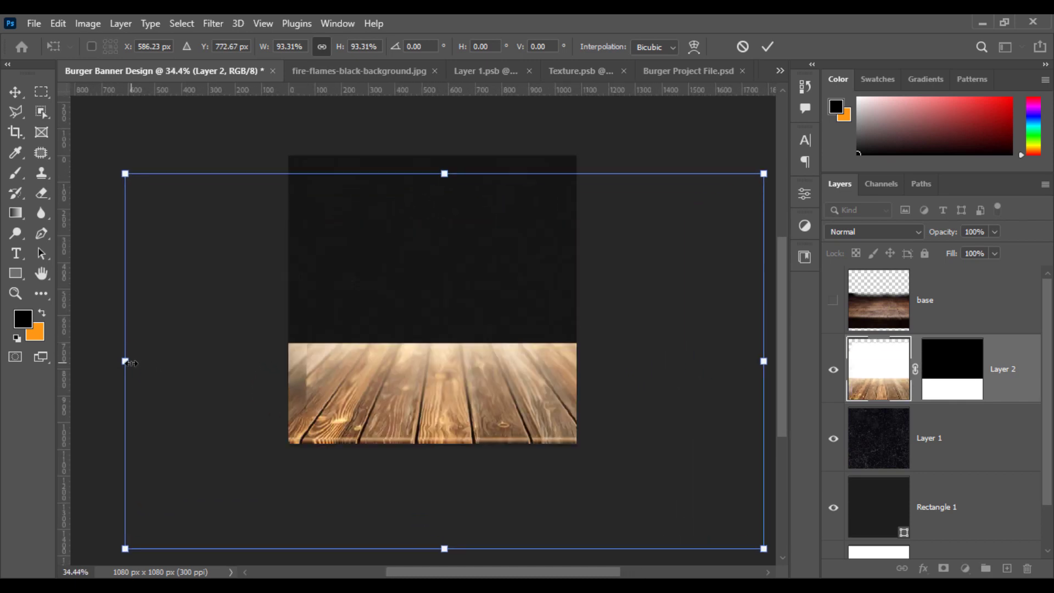
left_click_drag(126, 362, 92, 363)
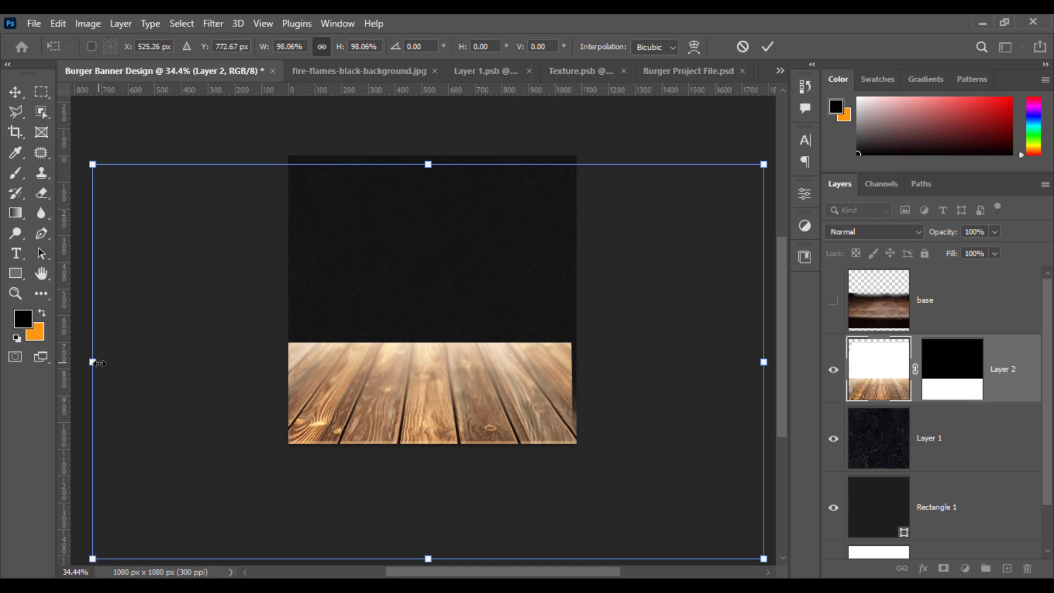
left_click_drag(764, 361, 769, 359)
key("Return")
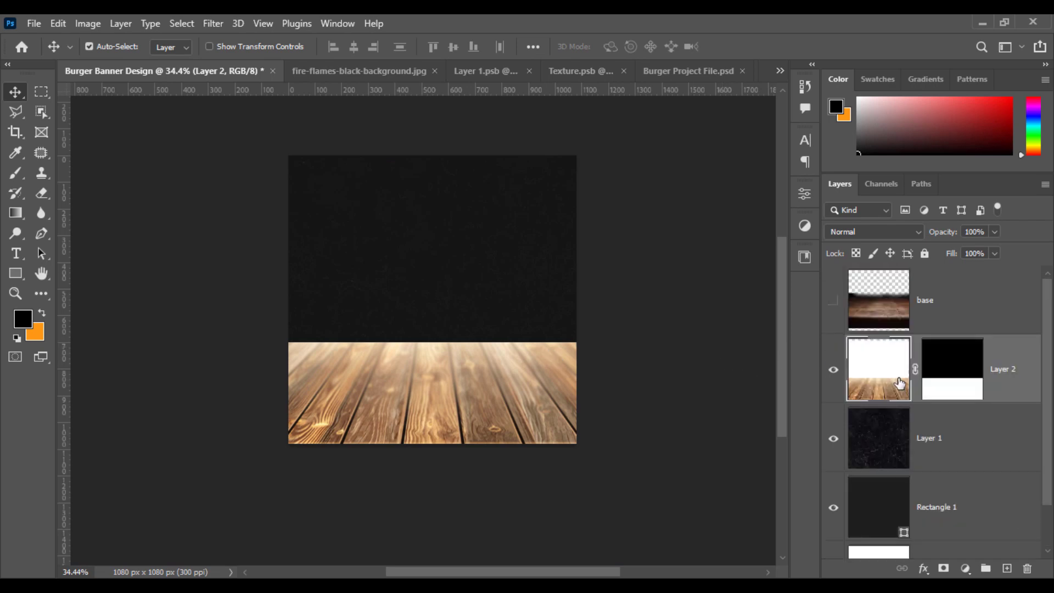
Step: Show the base layer, scale it down toward the canvas width and place it beneath Layer 2, behind the planks' back edge
left_click(826, 309)
mouse_move(429, 337)
left_mouse_down()
mouse_move(444, 303)
mouse_move(437, 442)
mouse_move(444, 351)
left_mouse_up()
key("ctrl+t")
scroll(636, 365, "down", 1)
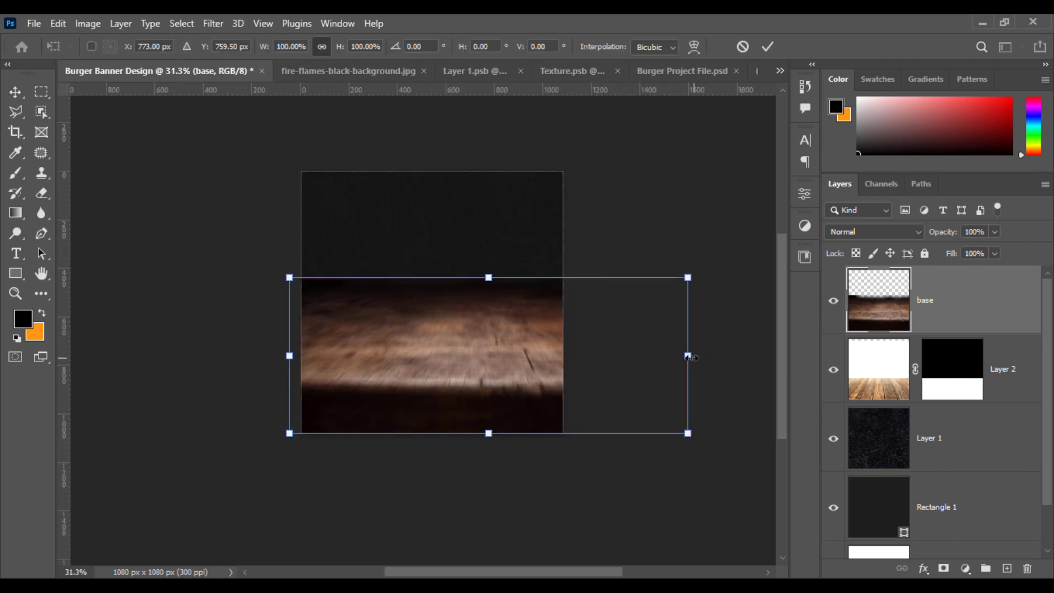
left_click_drag(691, 357, 587, 360)
left_click_drag(542, 363, 505, 366)
left_click_drag(354, 358, 301, 358)
key("Return")
left_click_drag(1022, 320, 1007, 395)
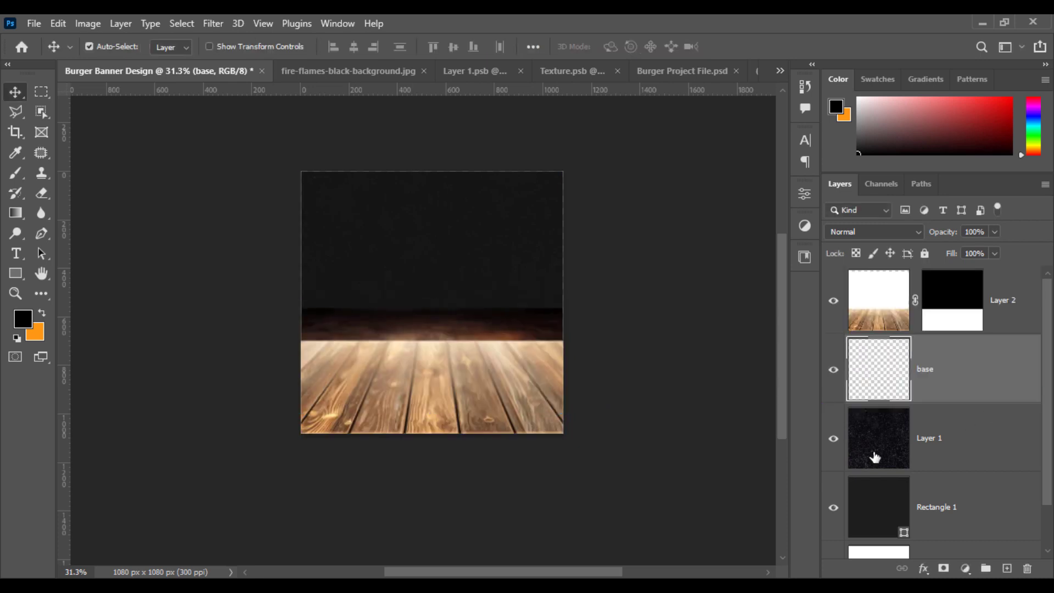
left_click_drag(464, 307, 480, 329)
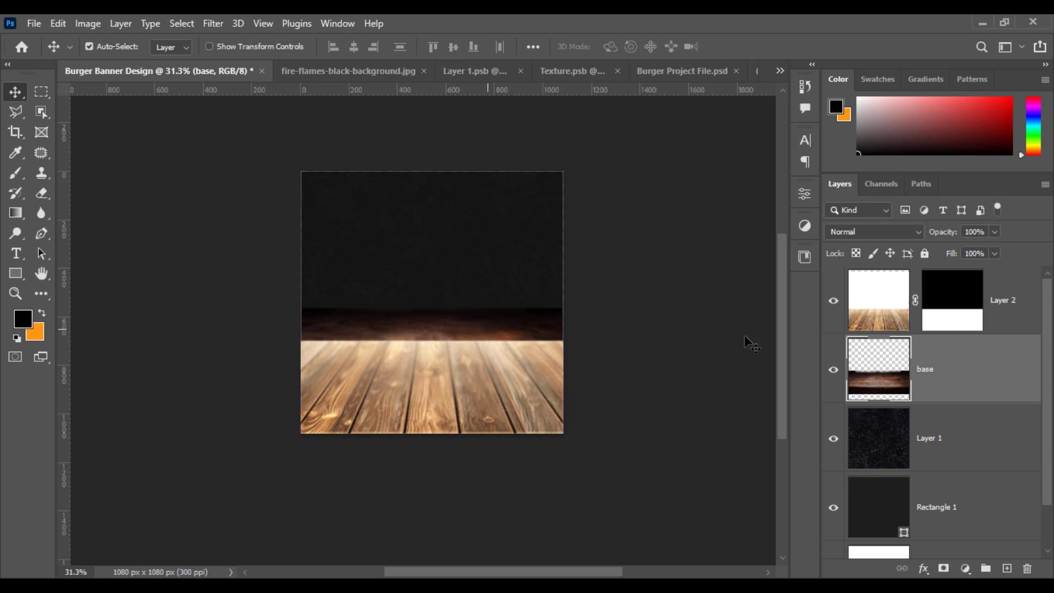
Step: Paint black on Layer 2's mask with a soft 300 px brush to fade the planks' upper edge into the base layer
left_click(892, 319)
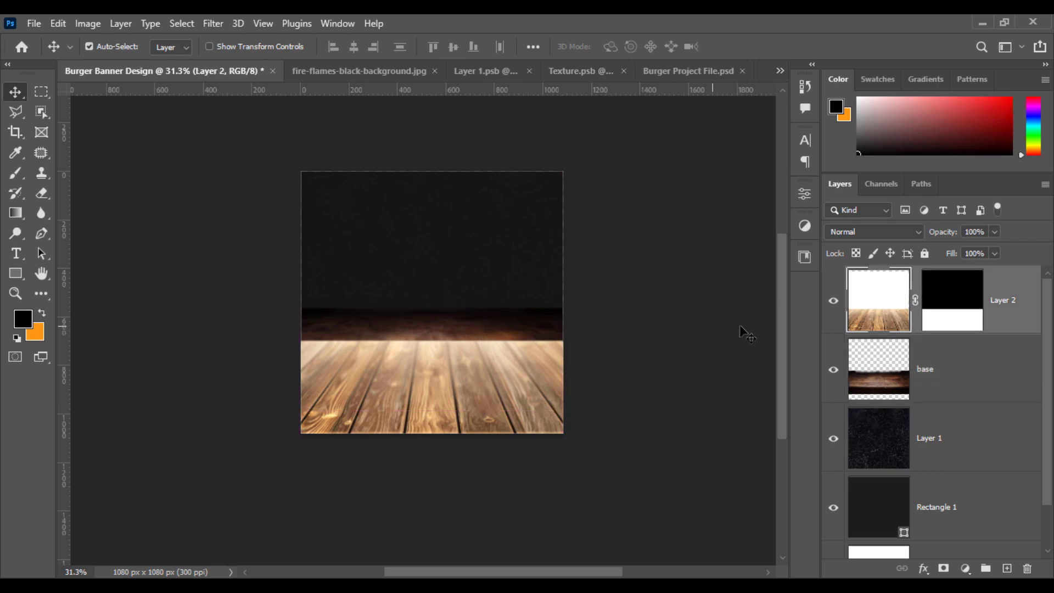
left_click(885, 324, "ctrl")
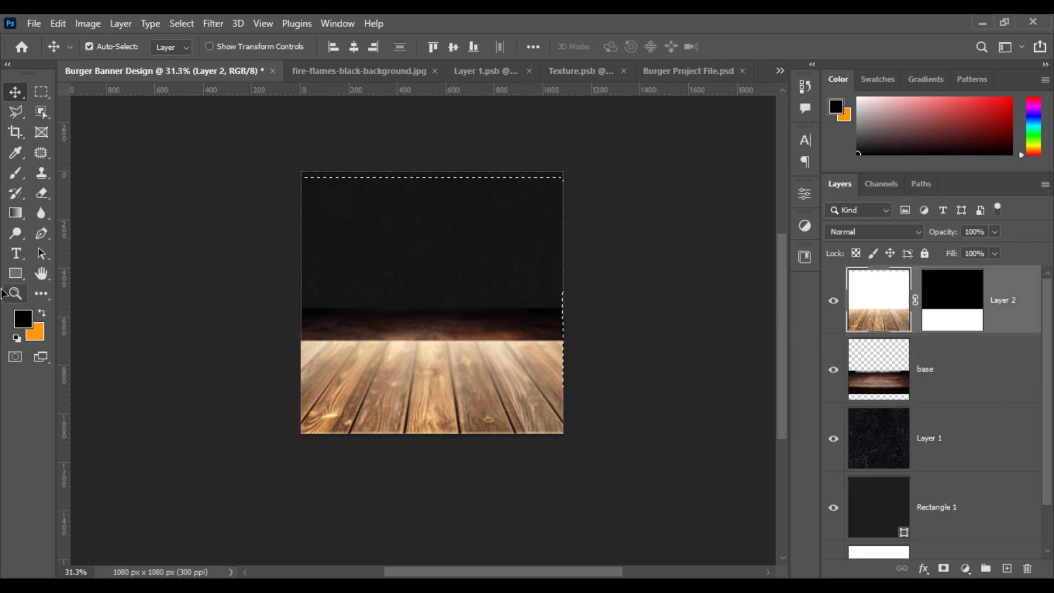
left_click(953, 317)
key("ctrl+d")
left_click(43, 313)
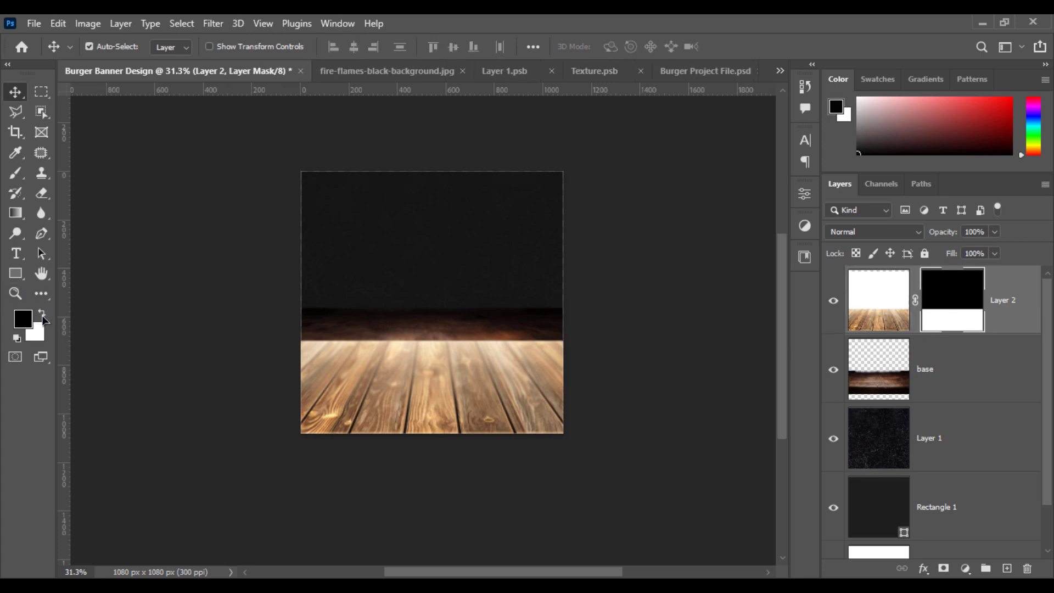
left_click(16, 173)
mouse_move(432, 328)
left_mouse_down()
mouse_move(579, 329)
mouse_move(664, 348)
left_mouse_up()
mouse_move(280, 353)
left_mouse_down()
mouse_move(699, 355)
mouse_move(495, 353)
mouse_move(678, 366)
left_mouse_up()
key("ctrl+z")
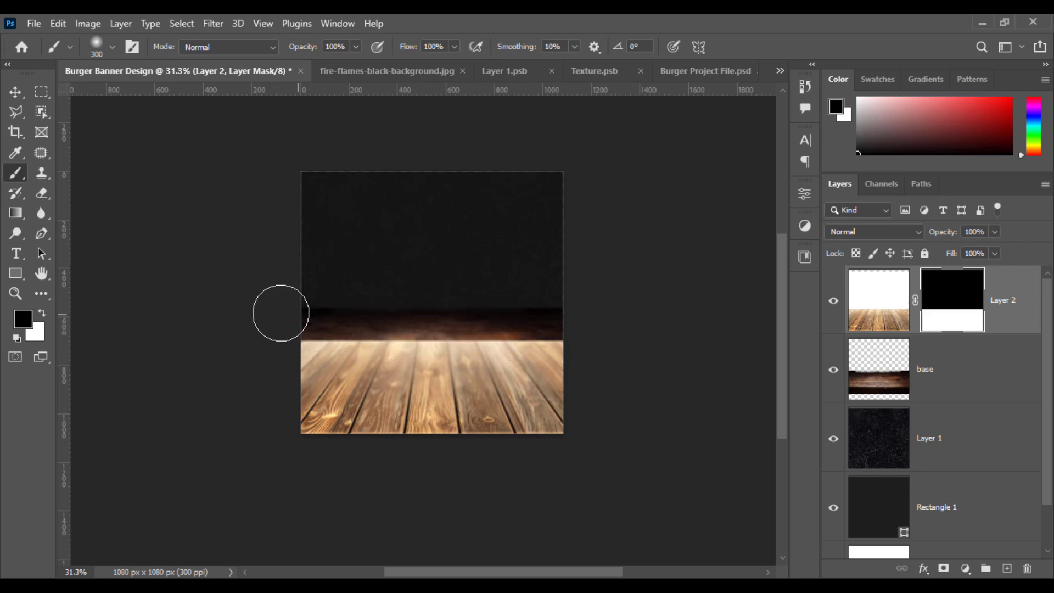
mouse_move(278, 311)
left_mouse_down()
mouse_move(444, 318)
mouse_move(134, 309)
mouse_move(644, 318)
mouse_move(285, 329)
mouse_move(505, 331)
mouse_move(399, 316)
mouse_move(517, 320)
mouse_move(455, 333)
mouse_move(753, 337)
left_mouse_up()
Step: Soften the base layer's hard upper edge with a soft eraser of 90 to 150 px
left_click(886, 388)
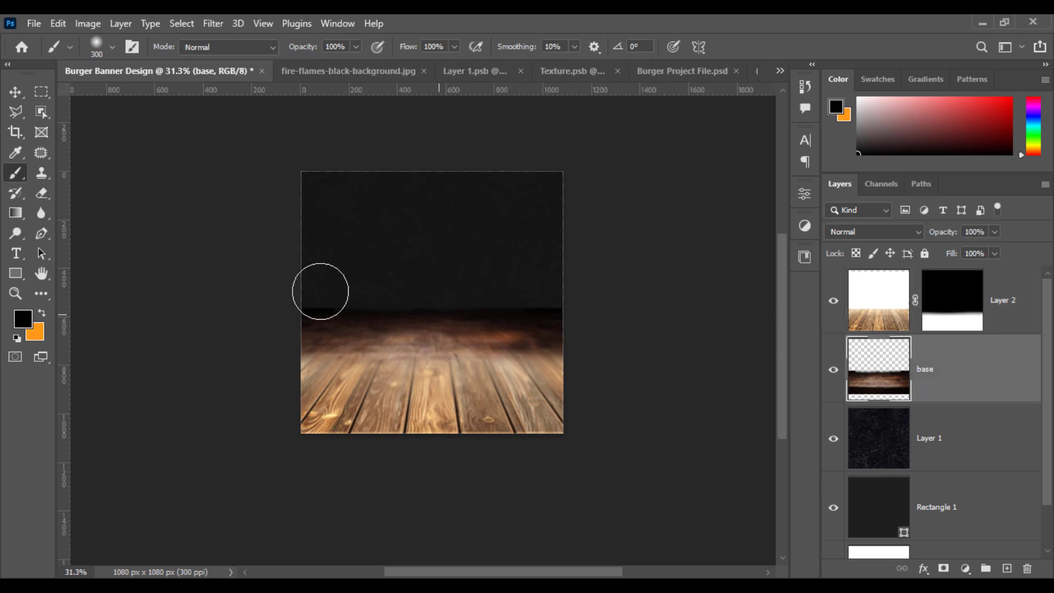
left_click_drag(266, 277, 440, 264)
key("ctrl+z")
left_click_drag(42, 193, 84, 195)
left_click_drag(369, 313, 736, 322)
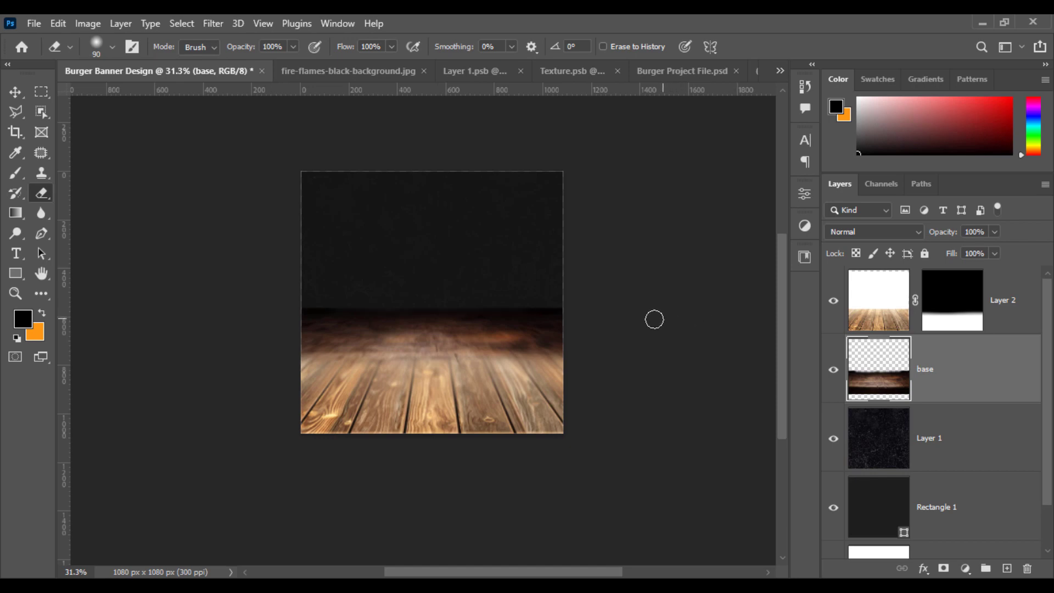
left_click_drag(296, 302, 328, 300)
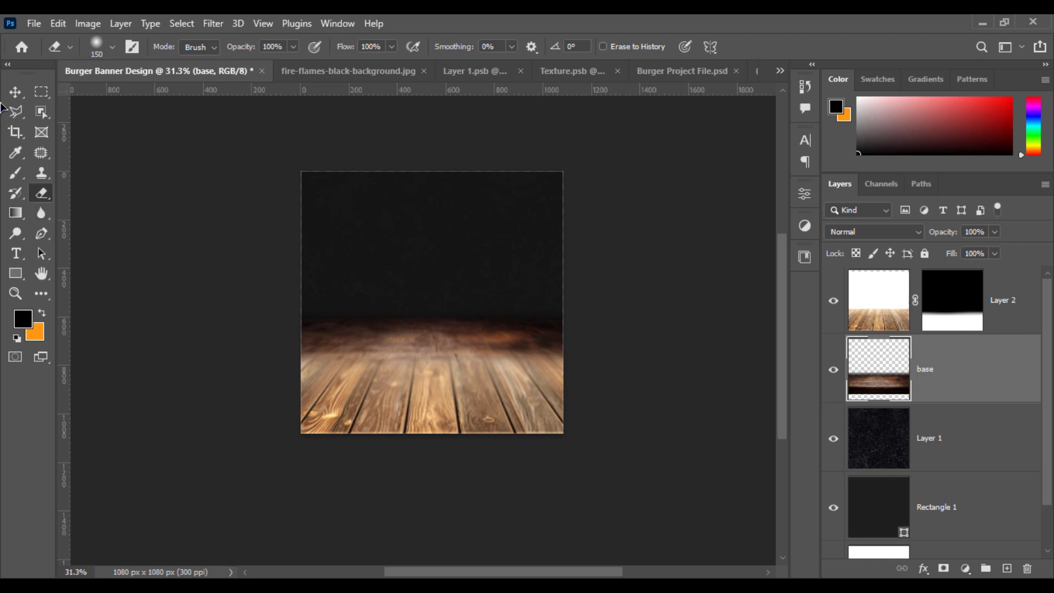
Step: Copy the fire-flames-black-background.jpg image into Burger Banner Design, between the base layer and Layer 2
left_click(15, 92)
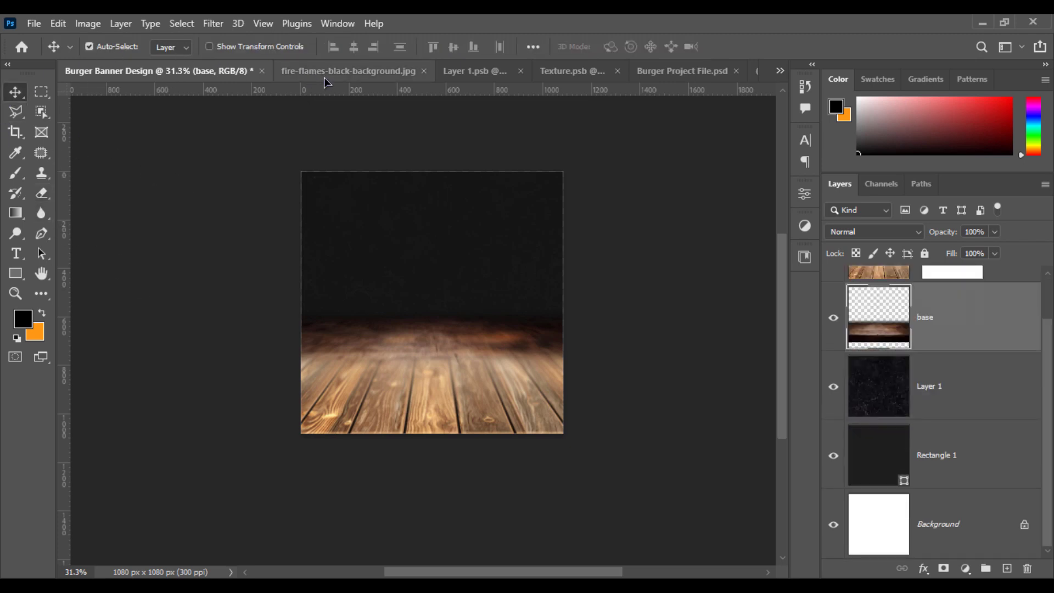
left_click(348, 71)
left_click_drag(883, 306, 398, 345)
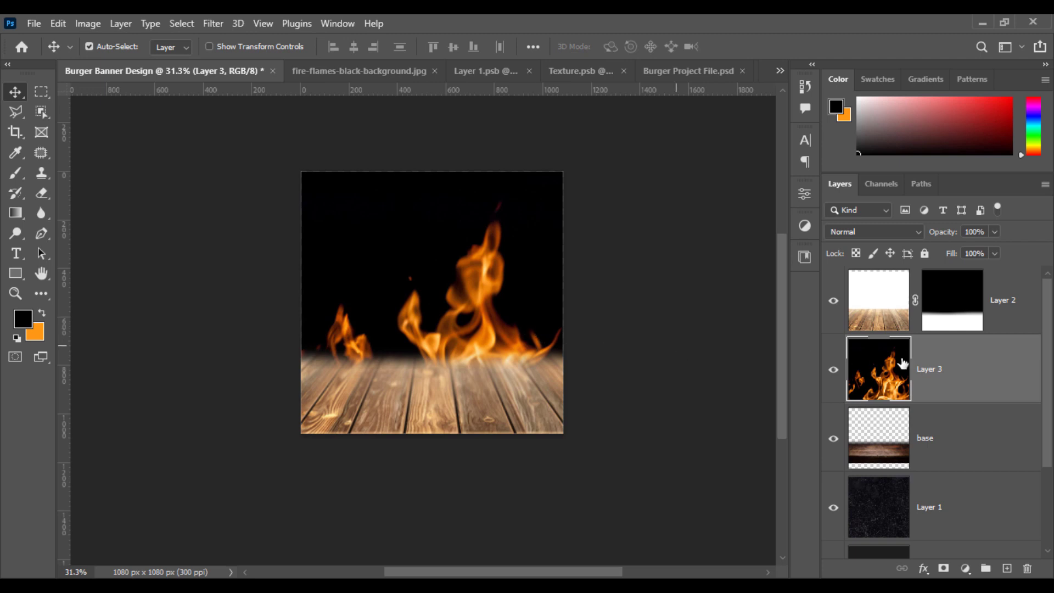
Step: Set the flames layer's blend mode to Darken and move it above Layer 2
left_click(907, 230)
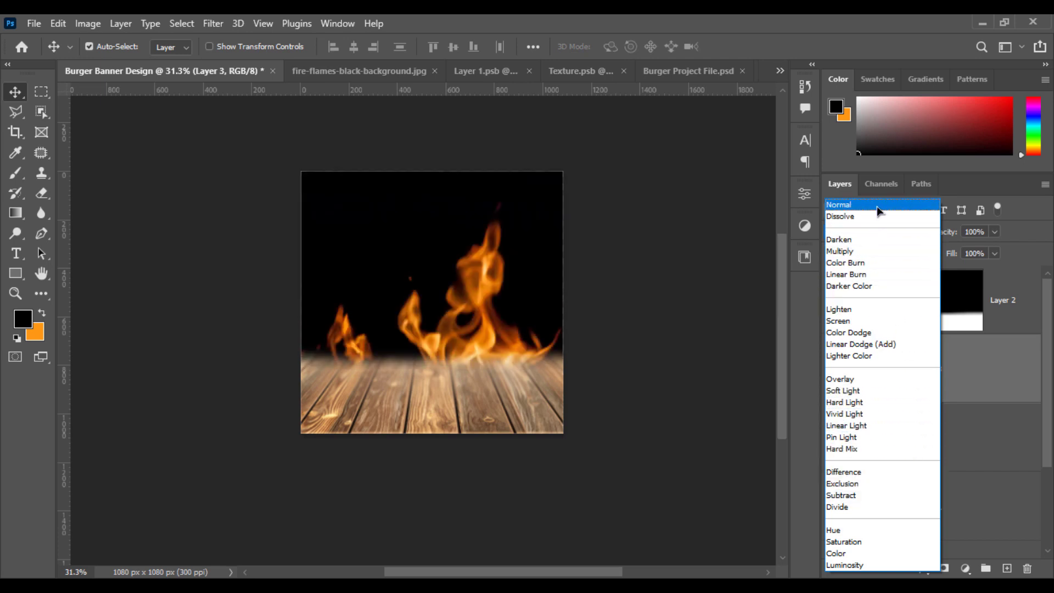
left_click(882, 240)
left_click_drag(1013, 370, 978, 271)
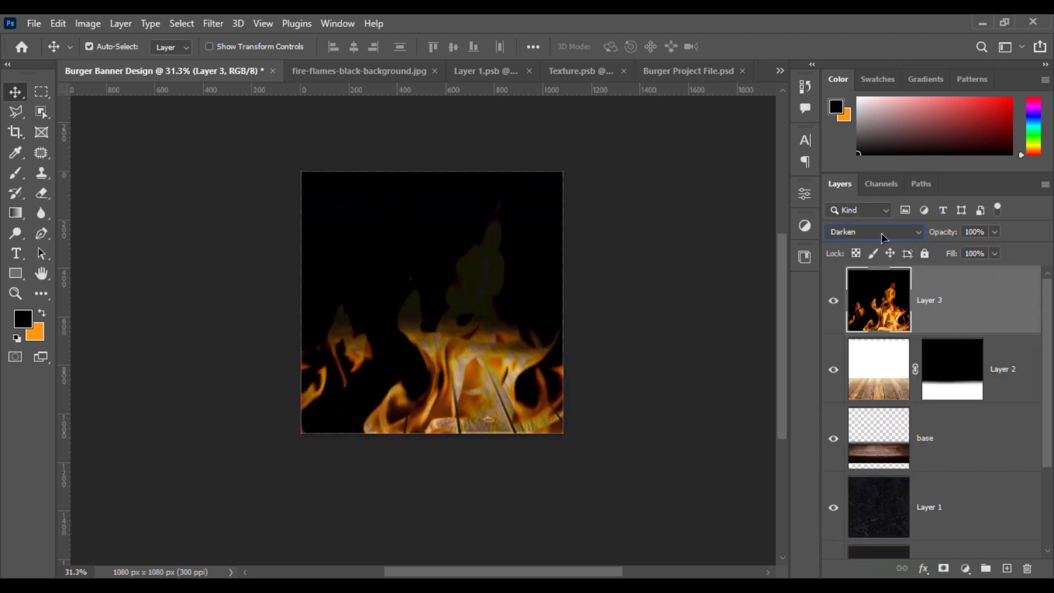
Step: Set the flames layer's blend mode to Normal, scale it down and centre it at about X 540, Y 562 px
left_click(883, 232)
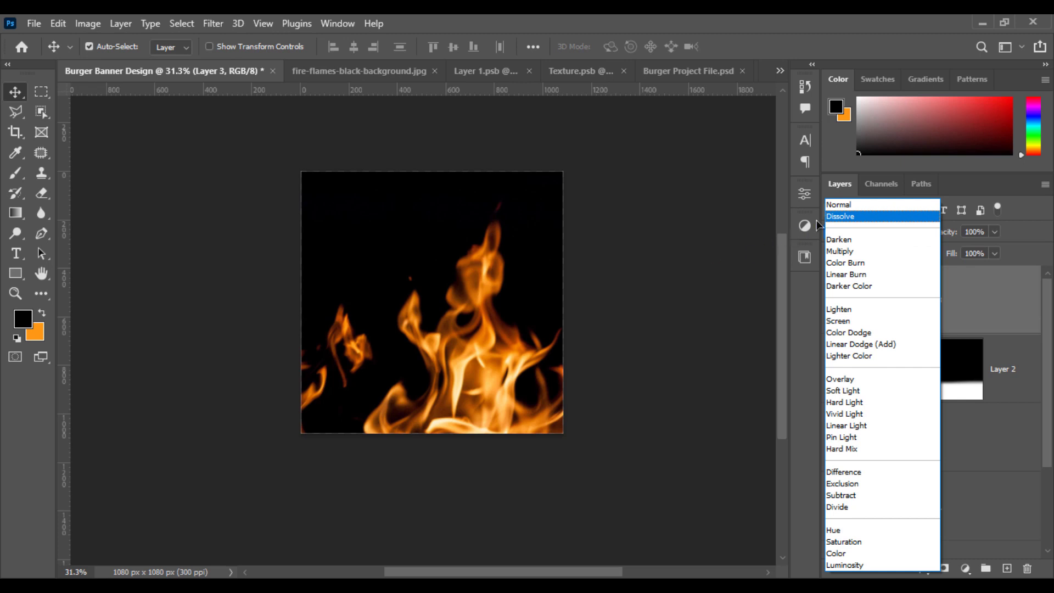
left_click(840, 205)
key("ctrl+t")
key("ctrl+0")
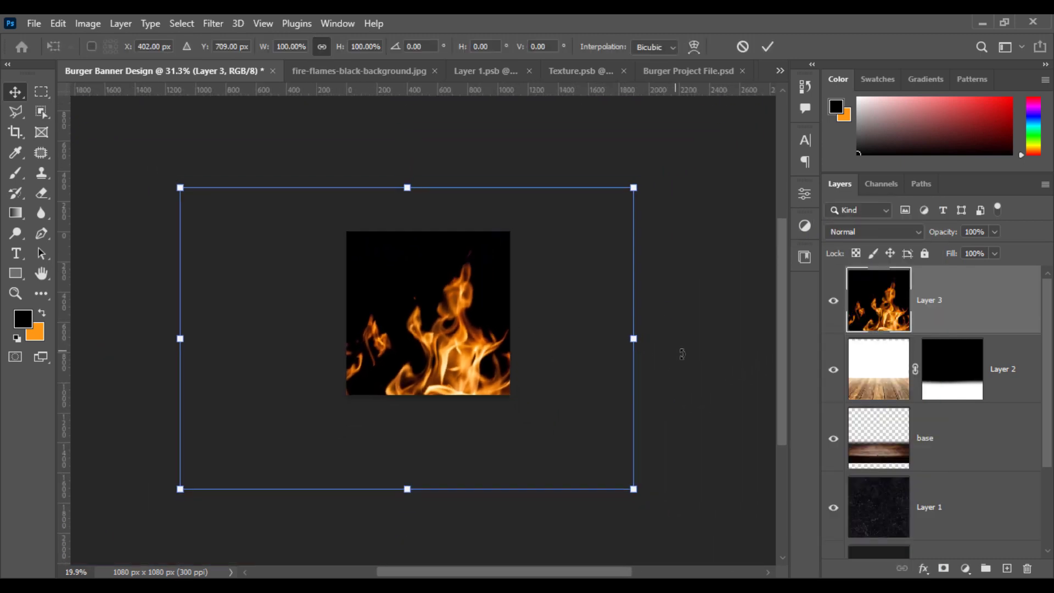
left_click_drag(622, 336, 516, 336)
left_click_drag(423, 353, 441, 343)
key("Return")
scroll(441, 343, "up", 5)
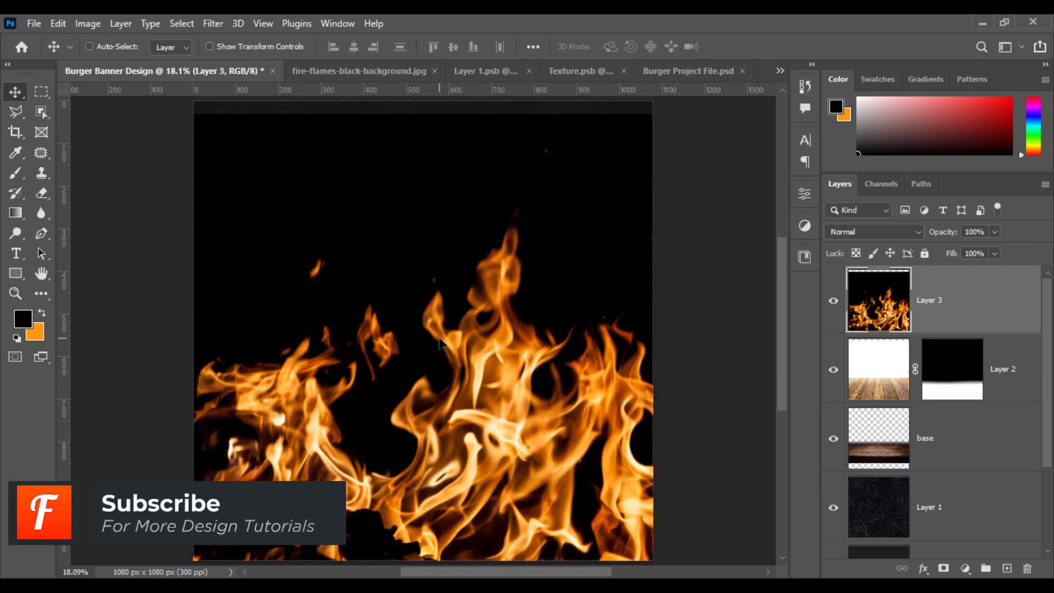
key("ctrl")
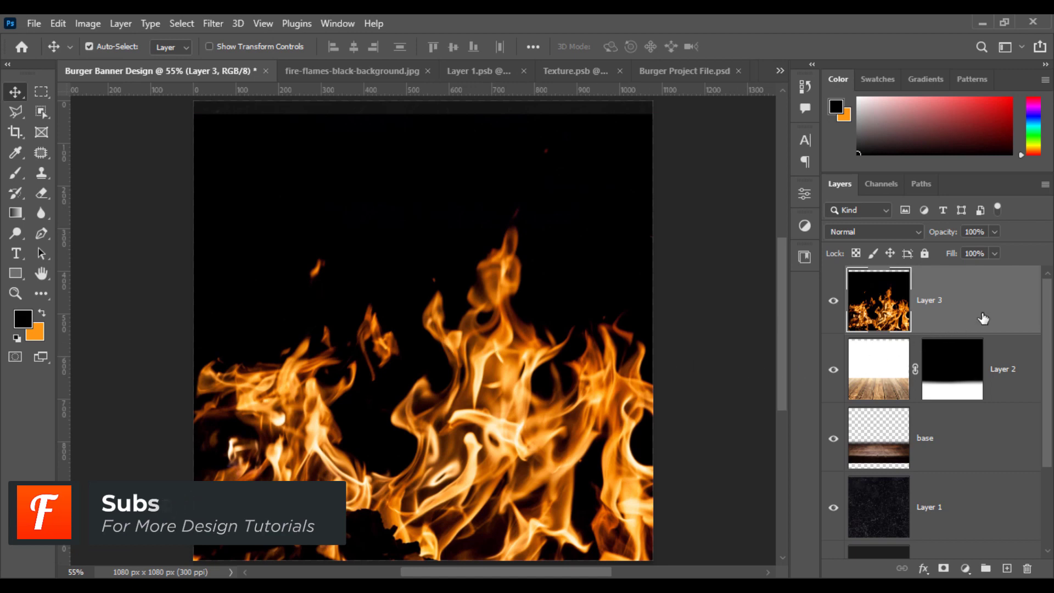
Step: Move the flames layer below the base layer and set its blend mode to Lighten
left_click_drag(983, 319, 984, 467)
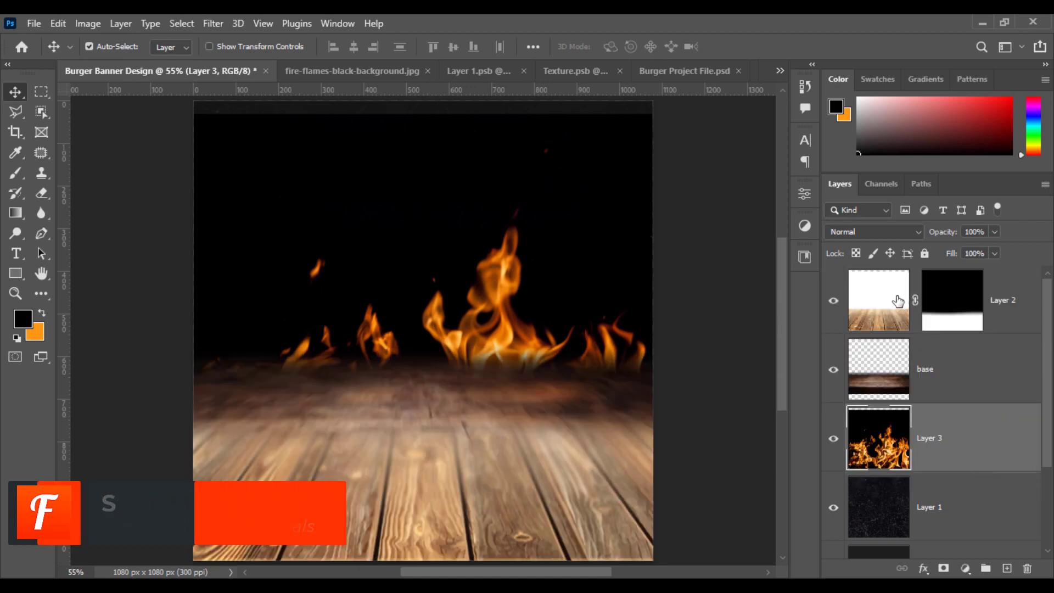
left_click(876, 232)
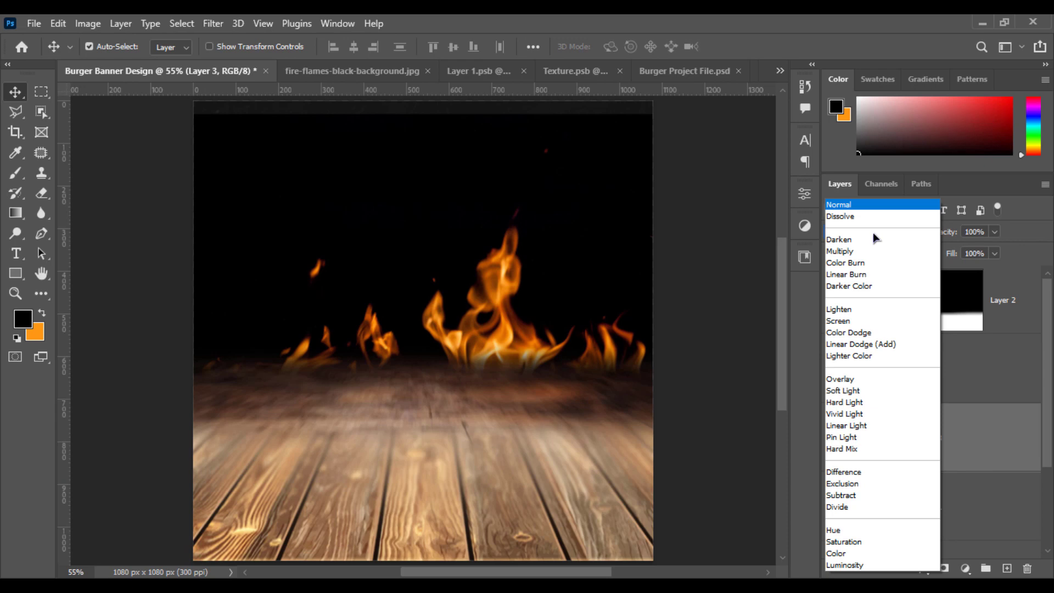
left_click(854, 311)
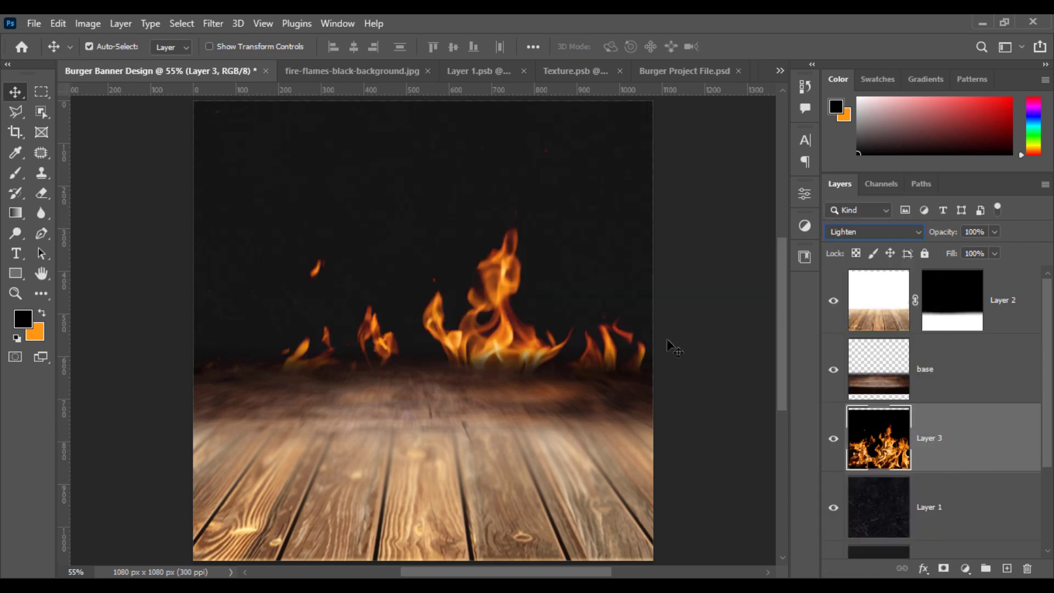
Step: Scale the flames layer to about 82% and raise it so the flames stand behind the table's back edge
key("ctrl+t")
key("ctrl+minus")
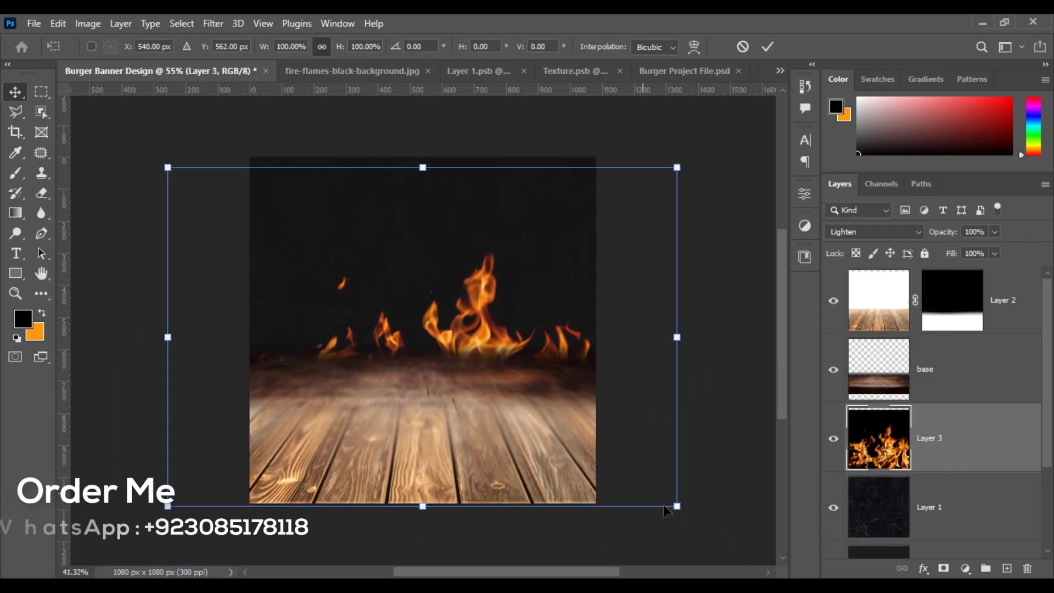
key("ctrl+minus")
left_click_drag(597, 448, 512, 396)
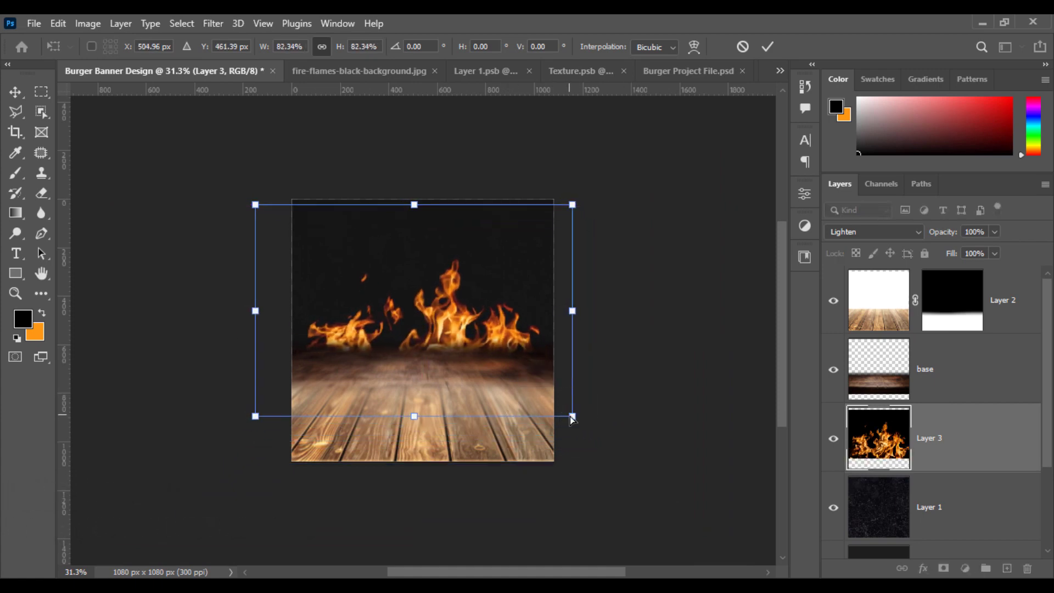
left_click_drag(573, 416, 597, 440)
key("ctrl+z")
key("Return")
key("ctrl+plus")
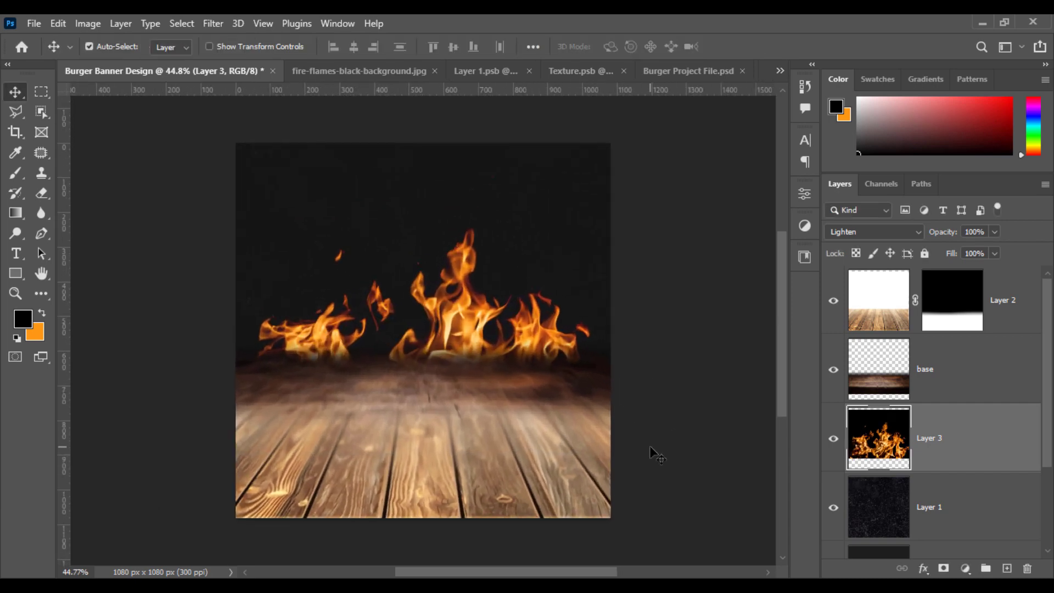
Step: Copy the sparks <Clip Group> from (Clip Group).psb into Burger Banner Design and move it to the top of the layer stack
scroll(651, 446, "down", 1)
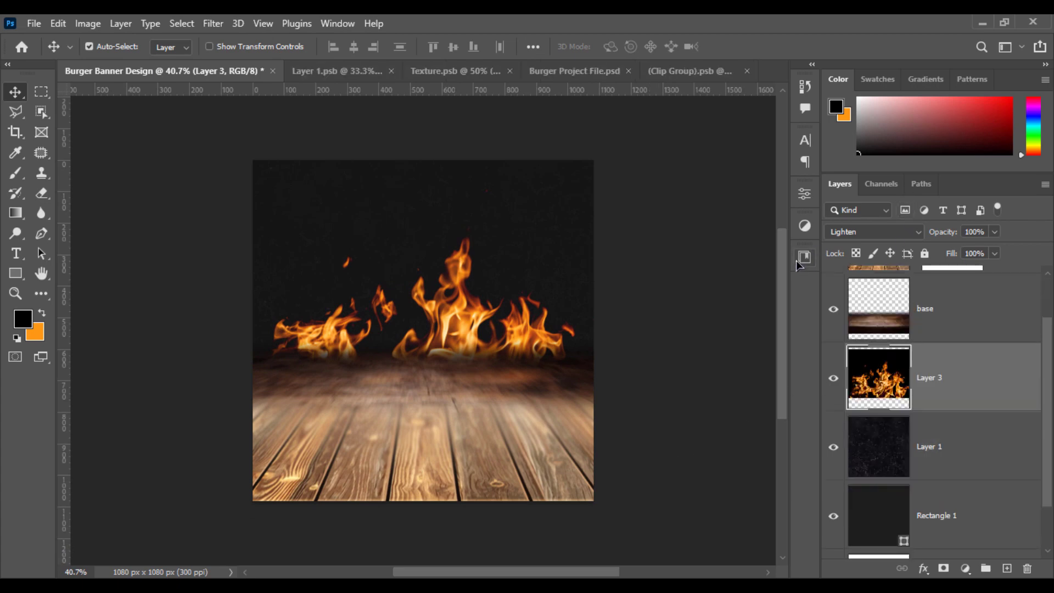
left_click(698, 73)
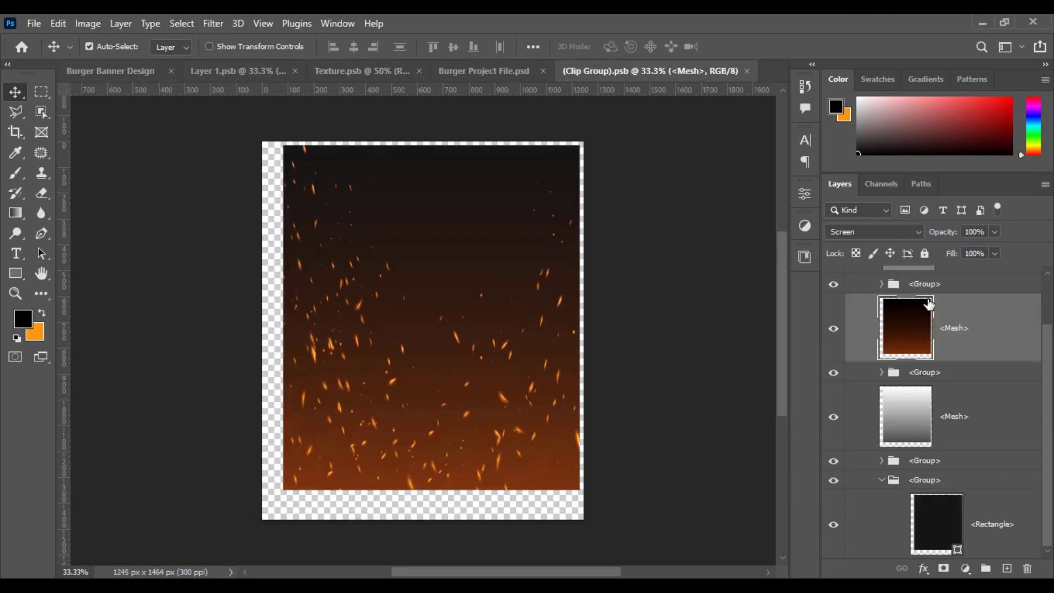
scroll(901, 298, "up", 1)
left_click(850, 304)
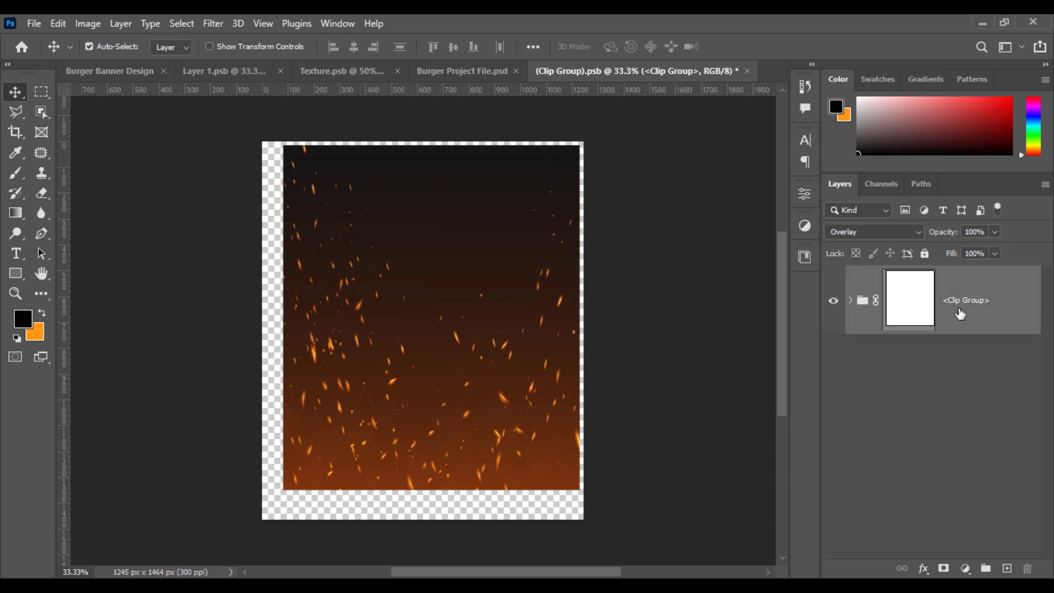
left_click_drag(960, 305, 437, 339)
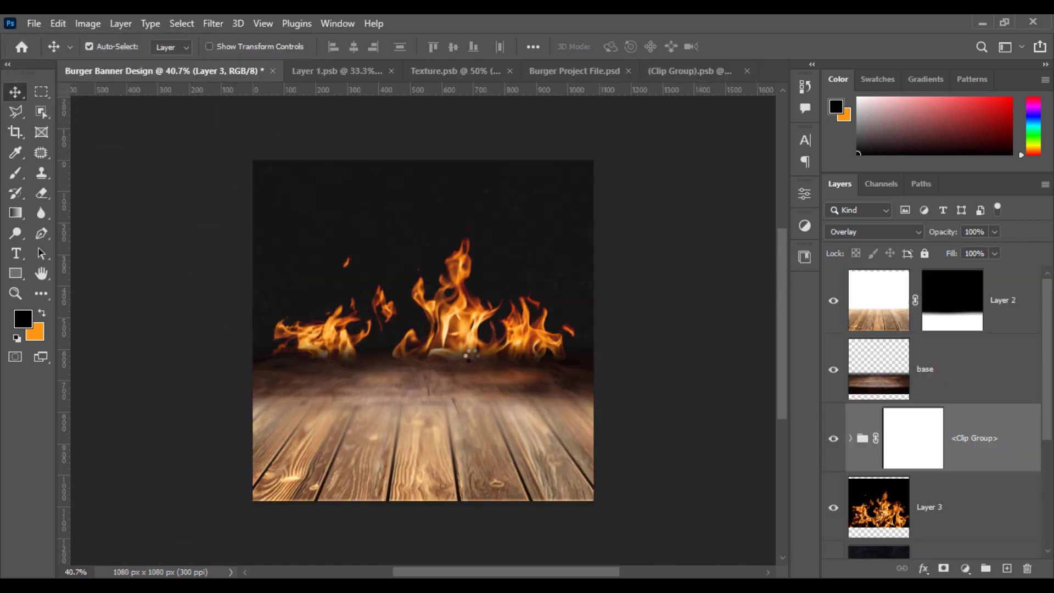
left_click_drag(982, 452, 983, 278)
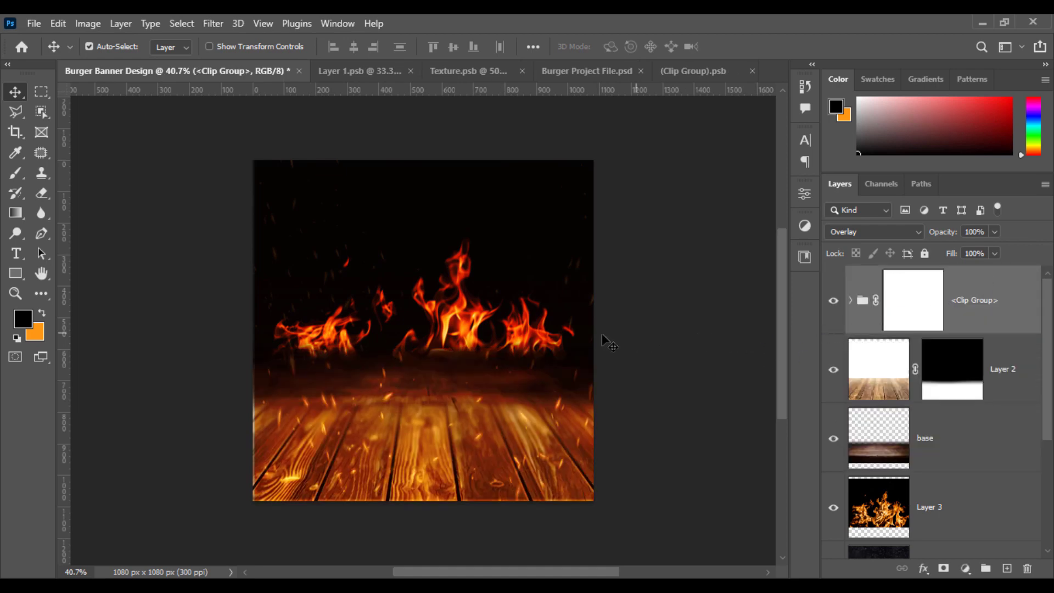
Step: Reposition the sparks <Clip Group> at about X 540, Y 562 px to centre it over the canvas
key("ctrl+t")
scroll(616, 455, "down", 3)
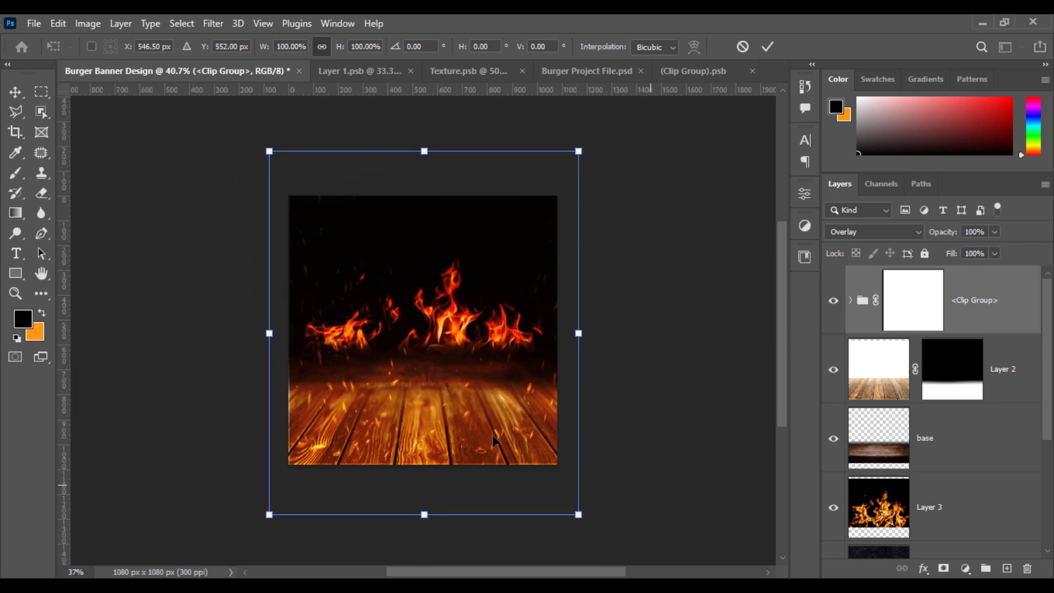
mouse_move(487, 430)
left_mouse_down()
mouse_move(490, 397)
mouse_move(492, 443)
left_mouse_up()
key("Return")
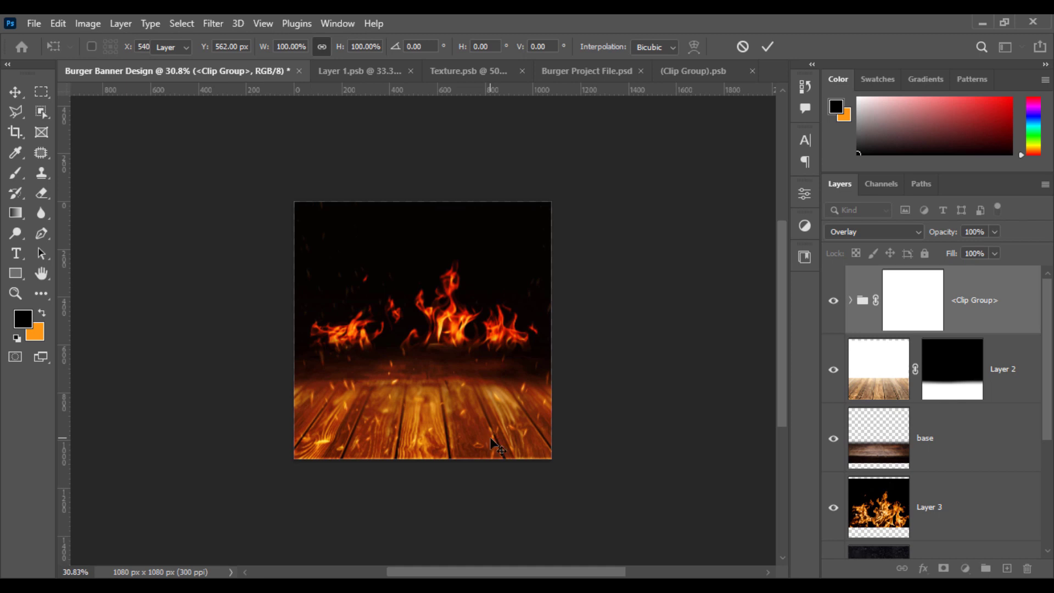
Step: Try lowering the <Clip Group> opacity to about 37%
left_click(994, 233)
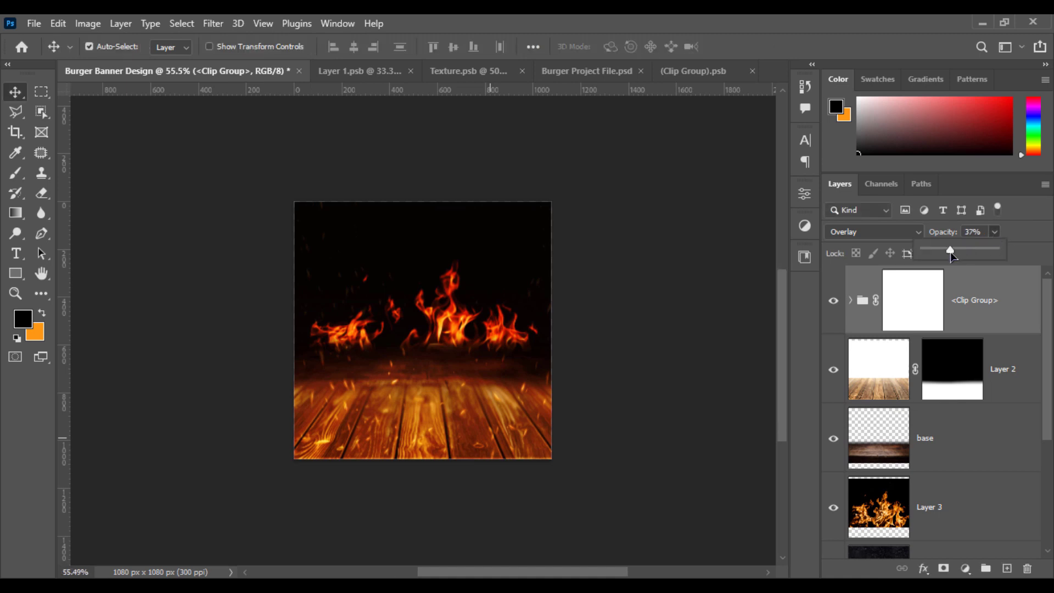
left_click(682, 376)
left_click(682, 377)
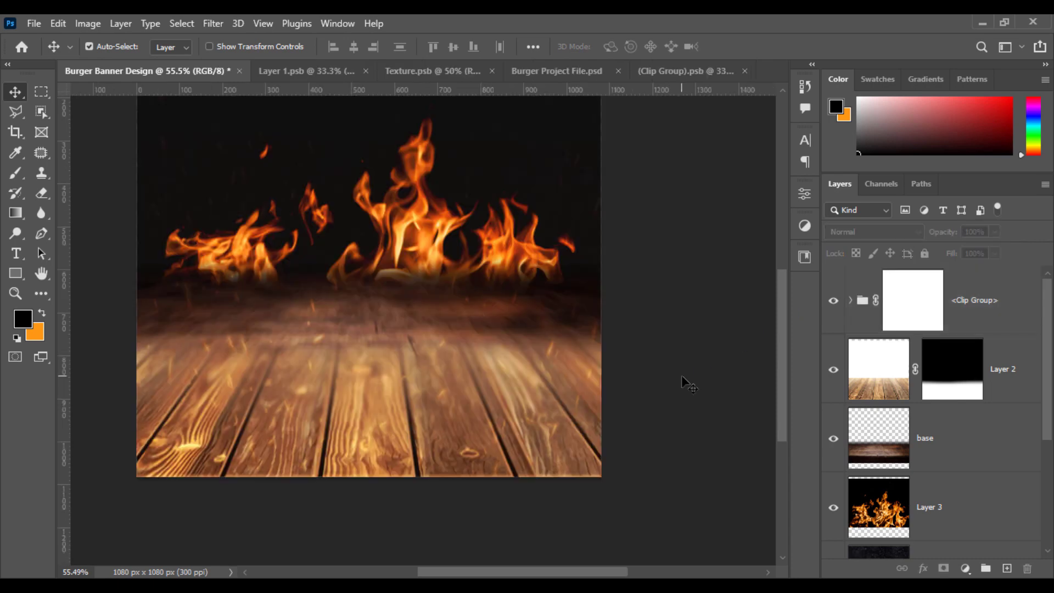
key("ctrl+0")
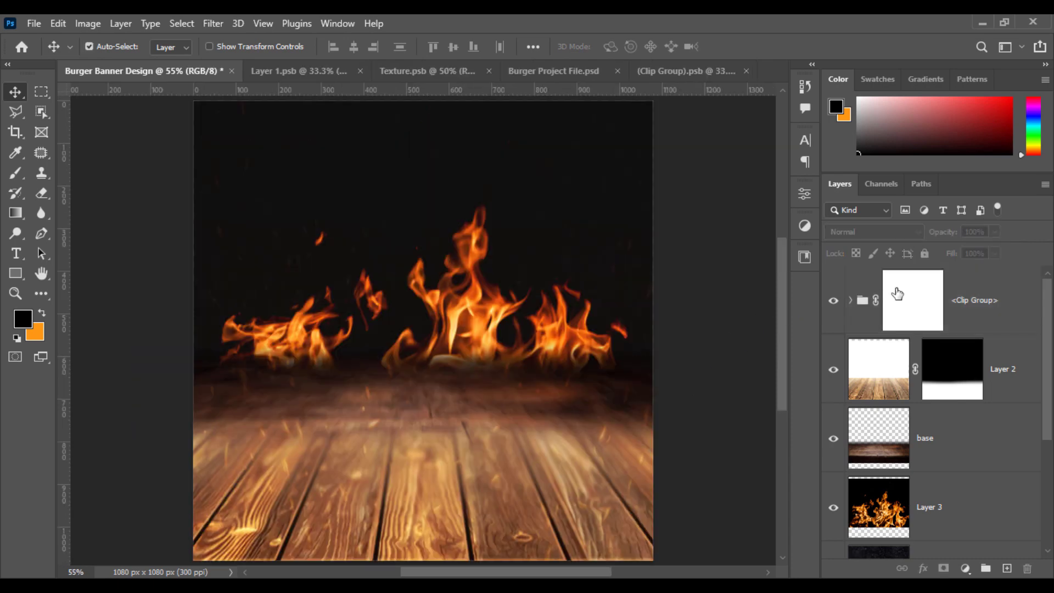
Step: Set the sparks <Clip Group> opacity to 91%
left_click(991, 305)
left_click(995, 235)
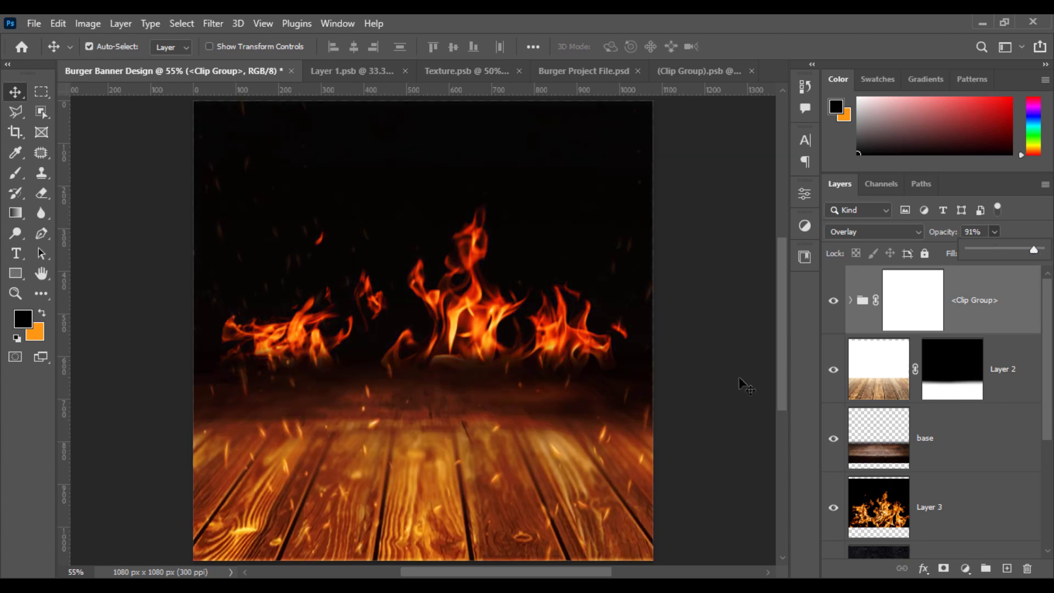
left_click(719, 387)
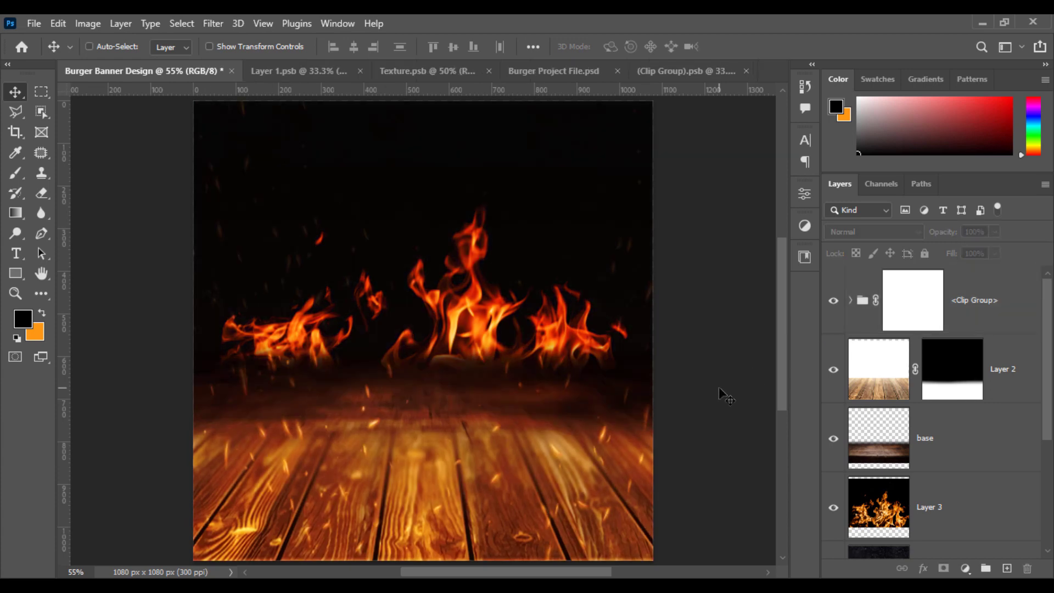
scroll(720, 386, "down", 3)
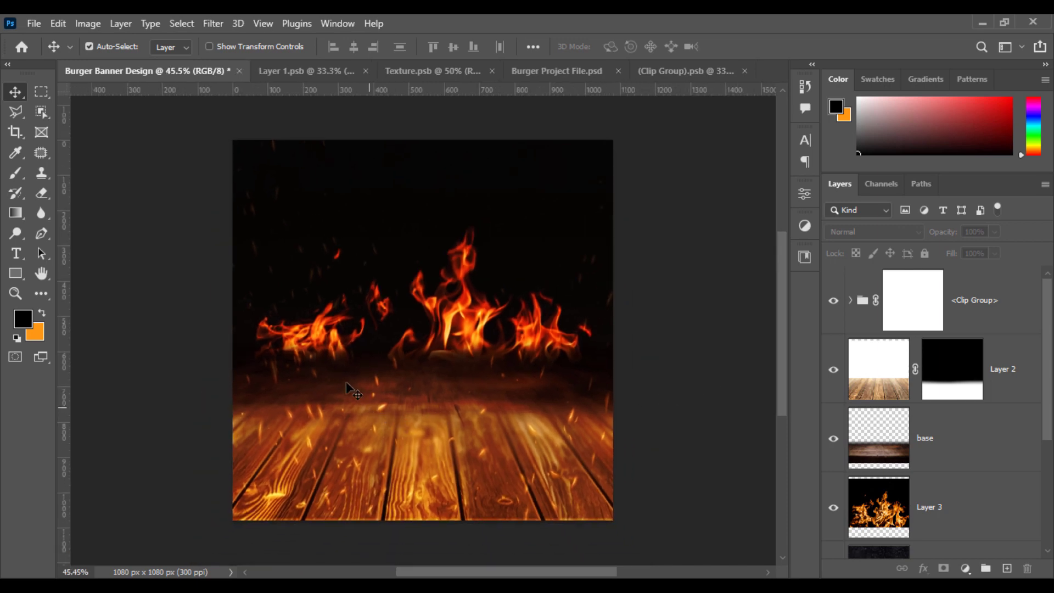
Step: Place the burger image PikPng.com_burger-png-images_2761101 from the Download folder as an embedded object
left_click(34, 24)
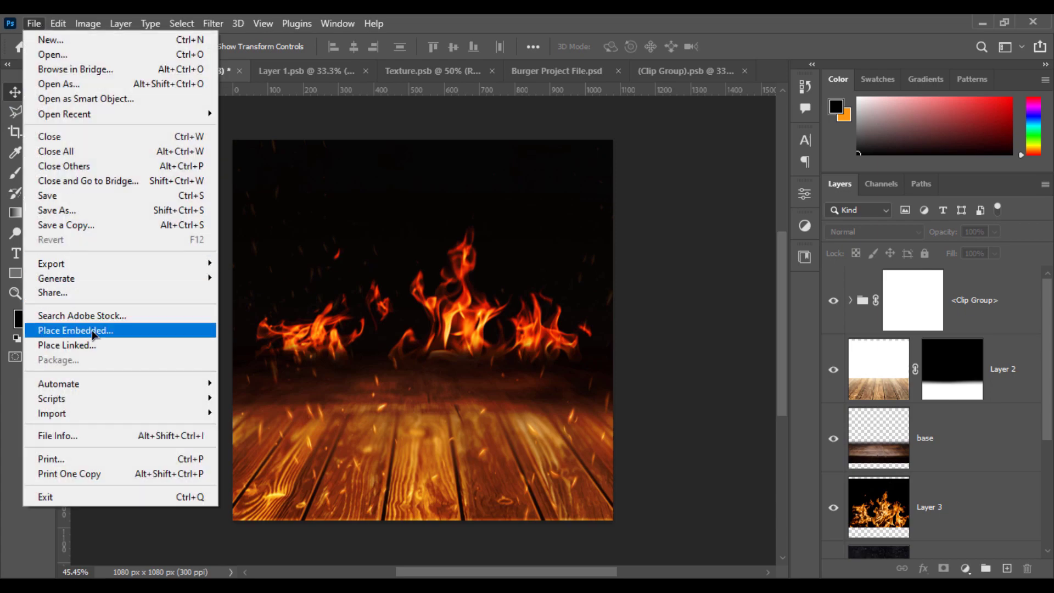
left_click(54, 332)
scroll(506, 420, "down", 5)
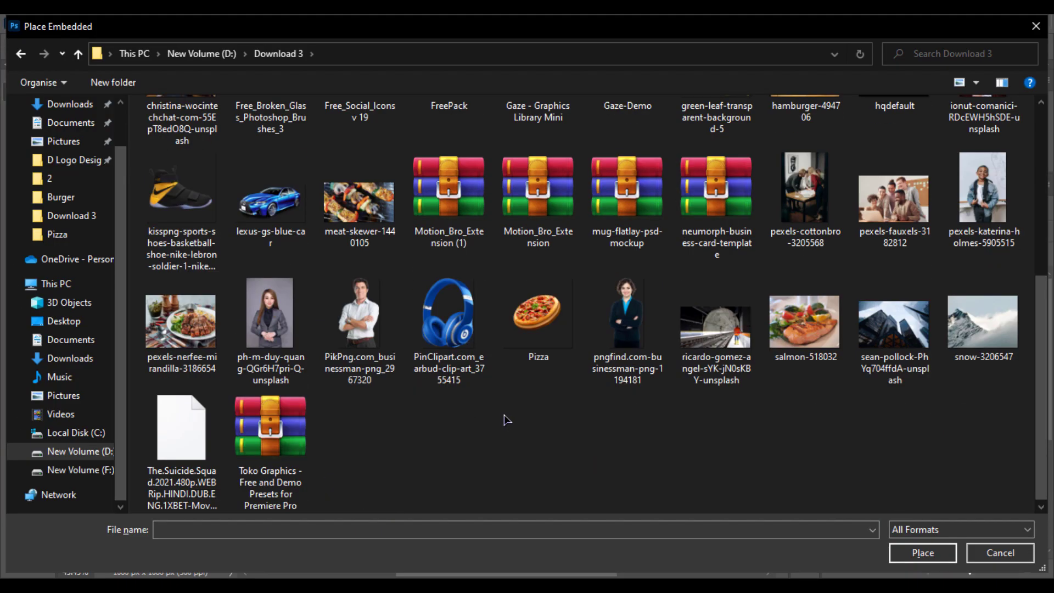
scroll(505, 417, "up", 5)
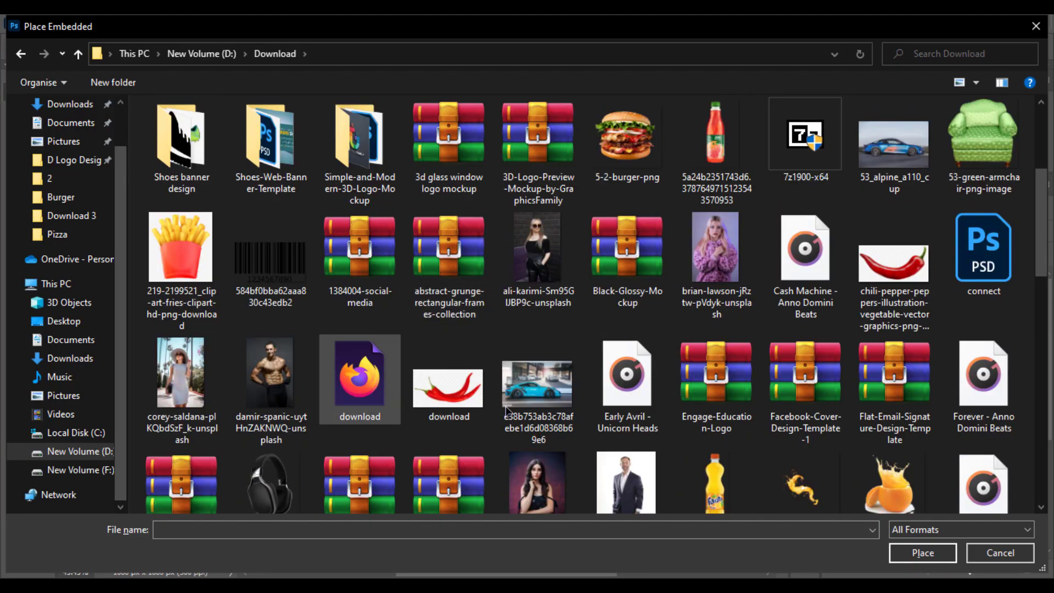
scroll(714, 420, "down", 5)
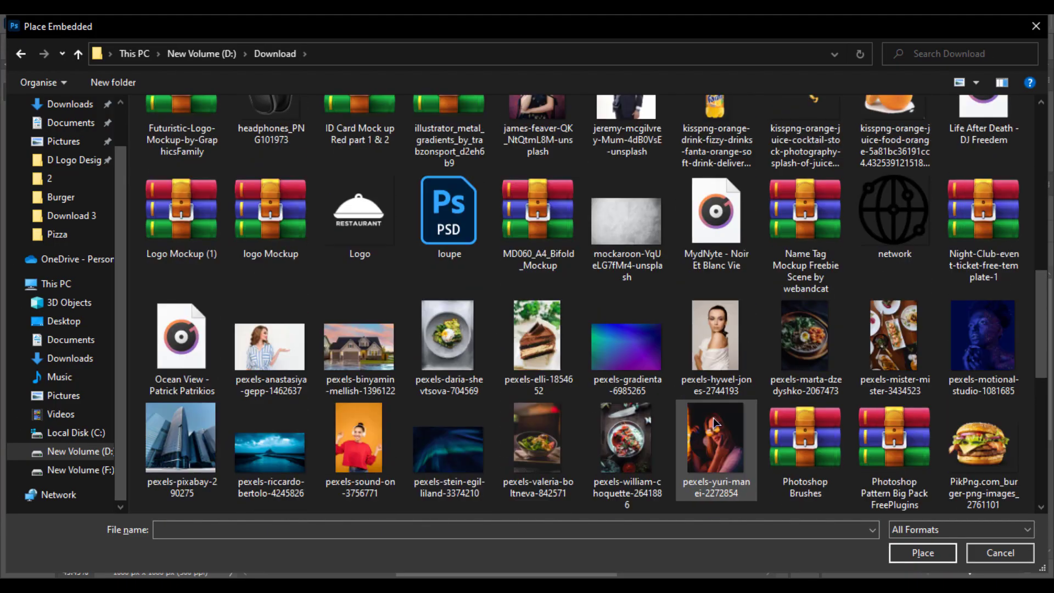
left_click(977, 459)
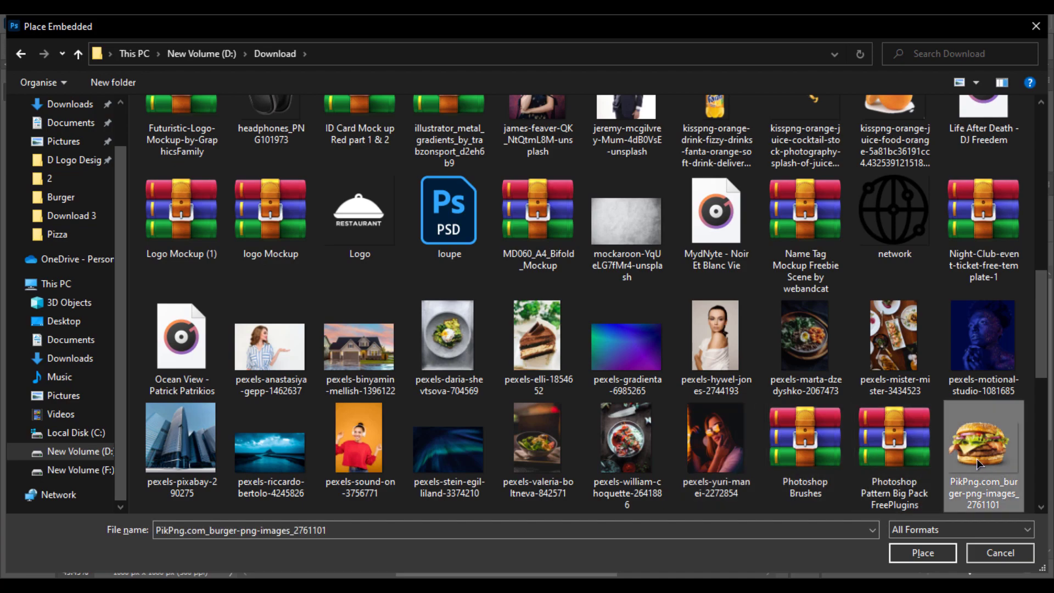
double_click(977, 459)
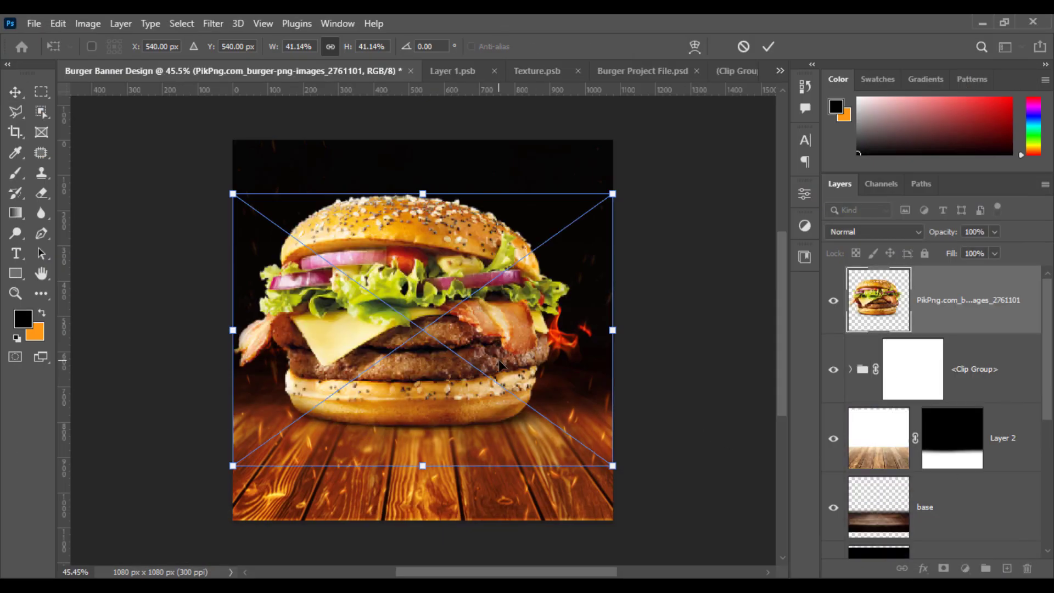
Step: Scale the burger to about 37.8% and position it on the table at X 568.5, Y 665 px
left_click_drag(615, 331, 582, 330)
left_click_drag(452, 353, 462, 407)
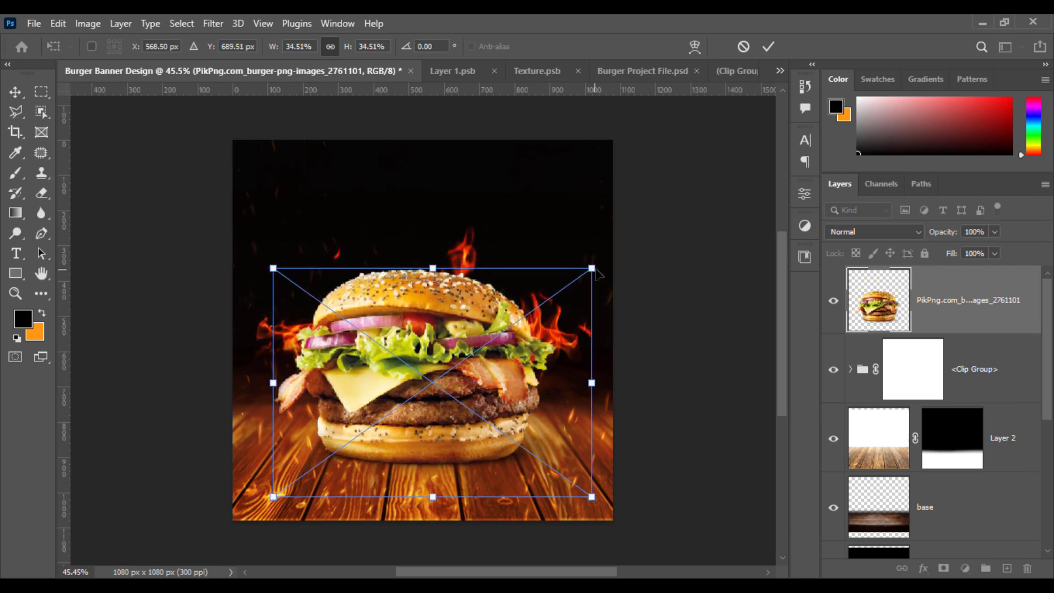
left_click_drag(598, 274, 610, 256)
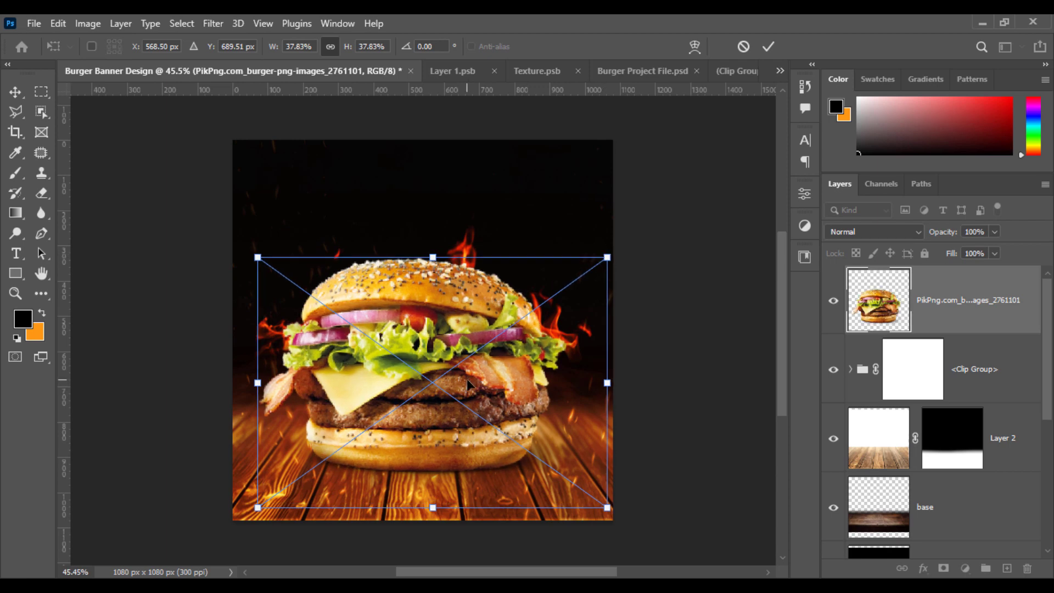
left_click_drag(468, 383, 468, 375)
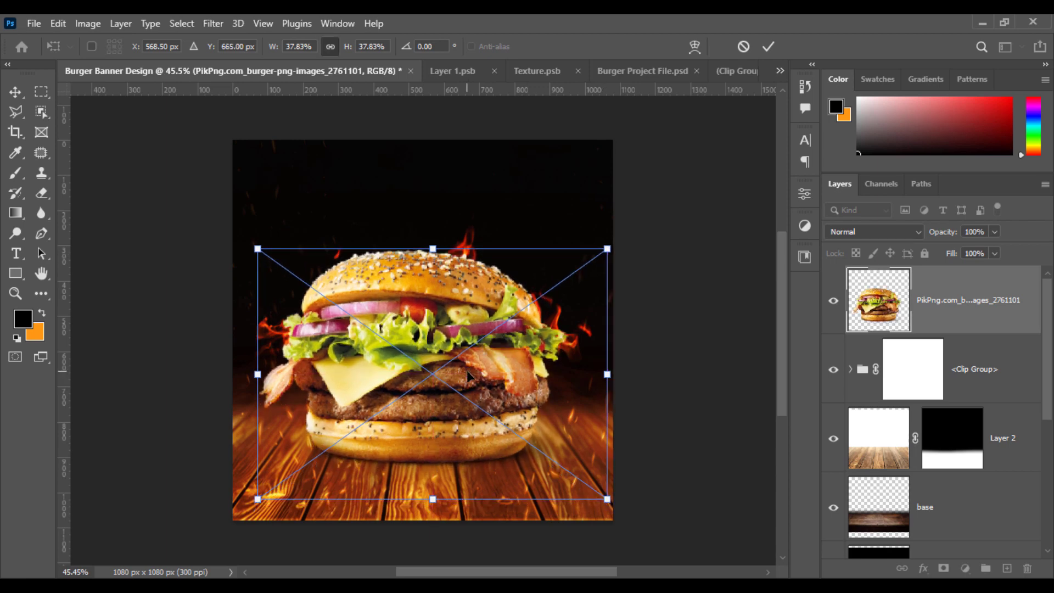
key("Return")
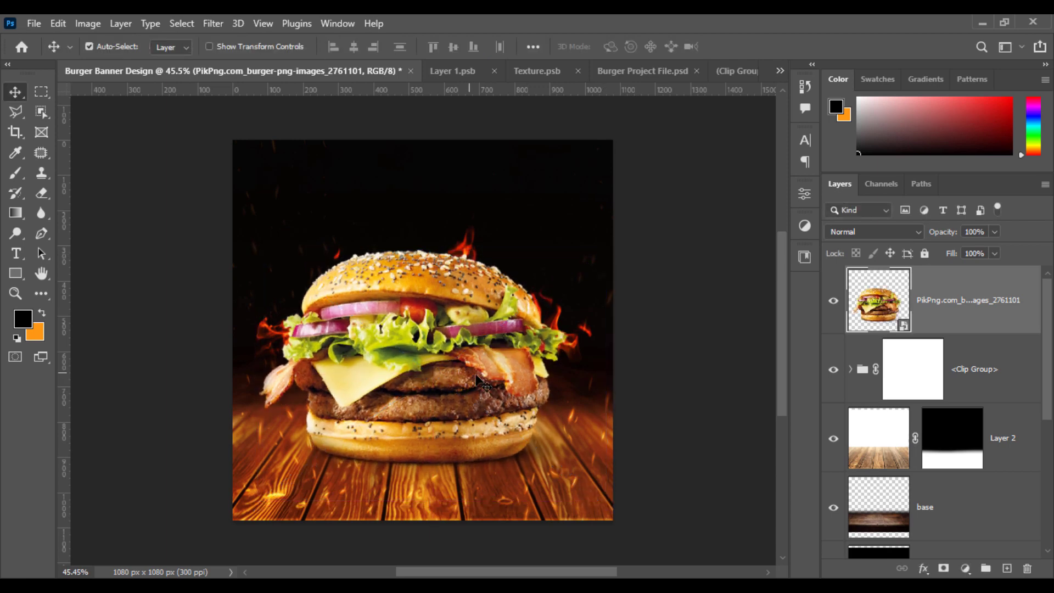
key("ctrl+a")
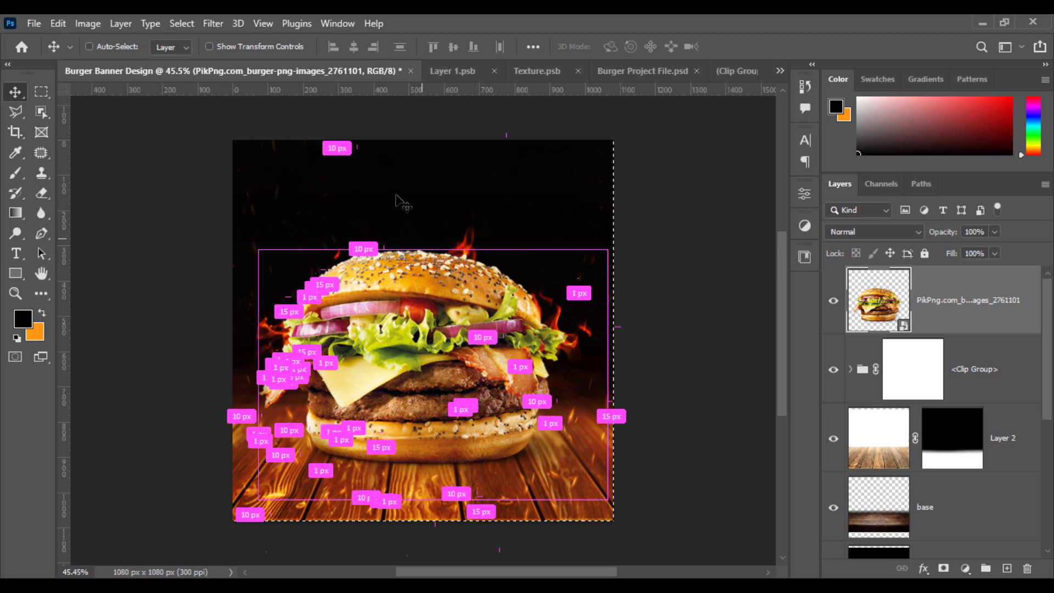
left_click(675, 334, "ctrl")
key("ctrl+d")
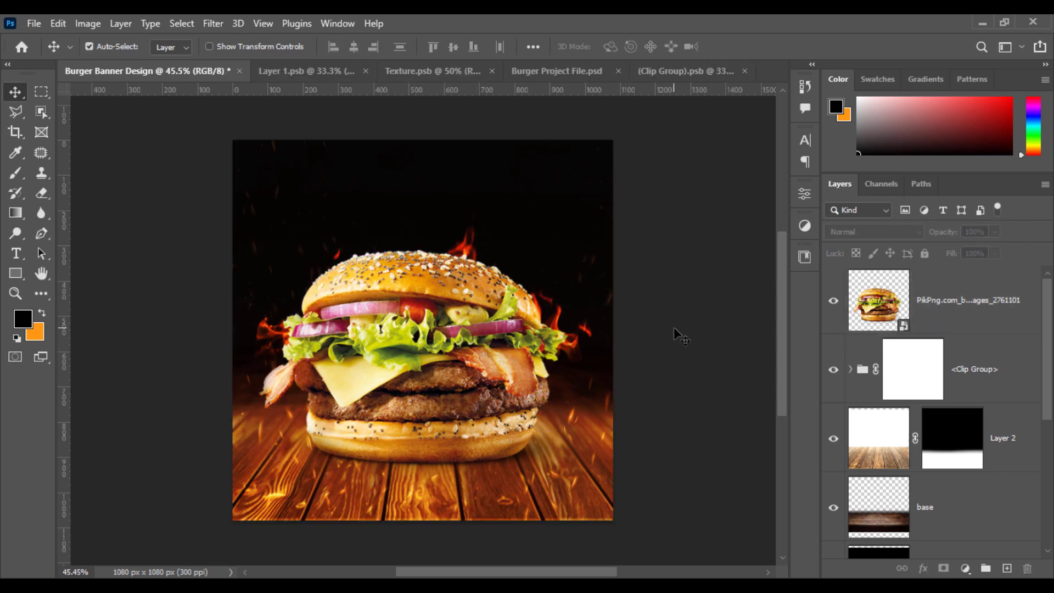
Step: Move the burger lower on the wooden table to X 559.5, Y 715 px
left_click(493, 384)
mouse_move(496, 390)
left_mouse_down()
mouse_move(494, 367)
mouse_move(490, 403)
left_mouse_up()
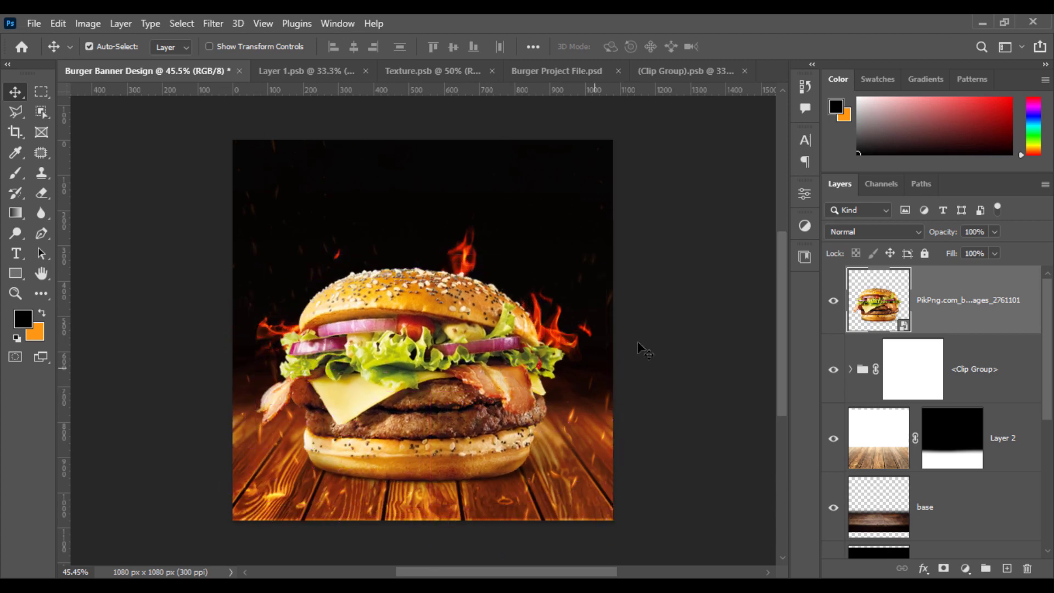
left_click(675, 330)
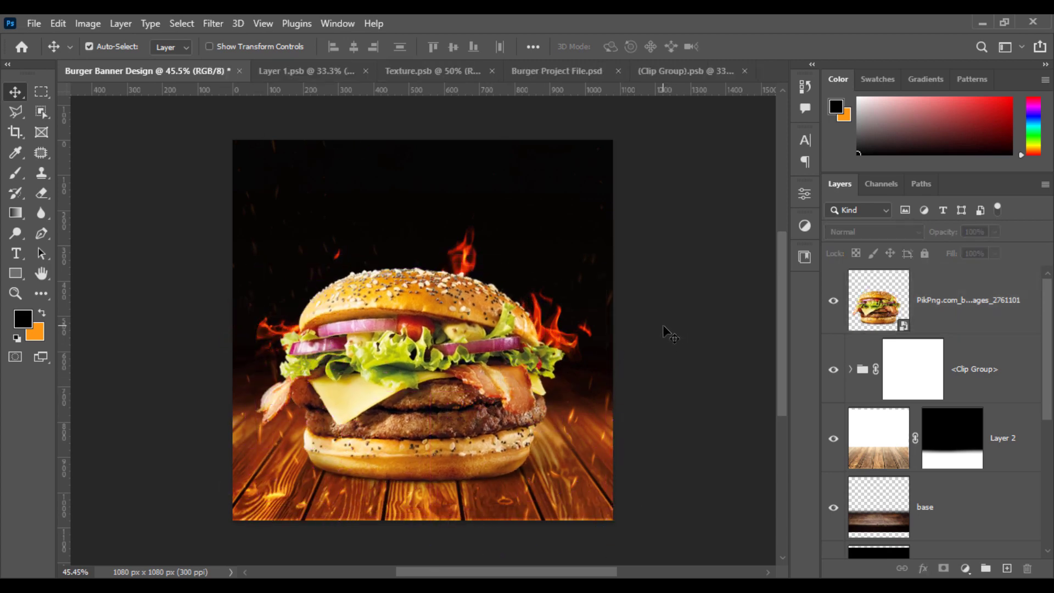
Step: Scale the burger down slightly, keeping its proportions, and nudge it into place on the table
left_click(487, 391)
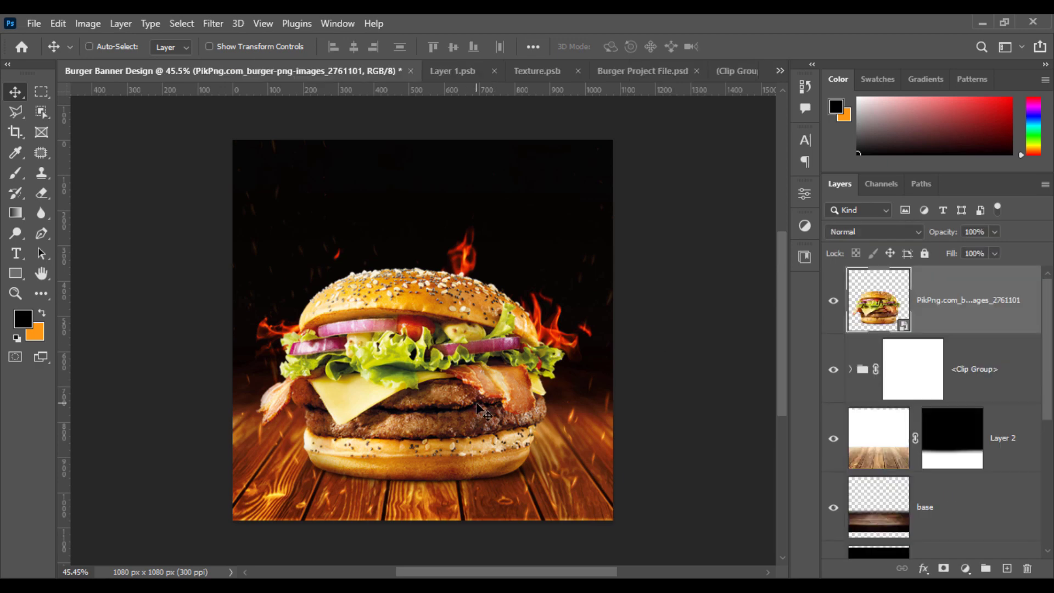
key("ctrl+t")
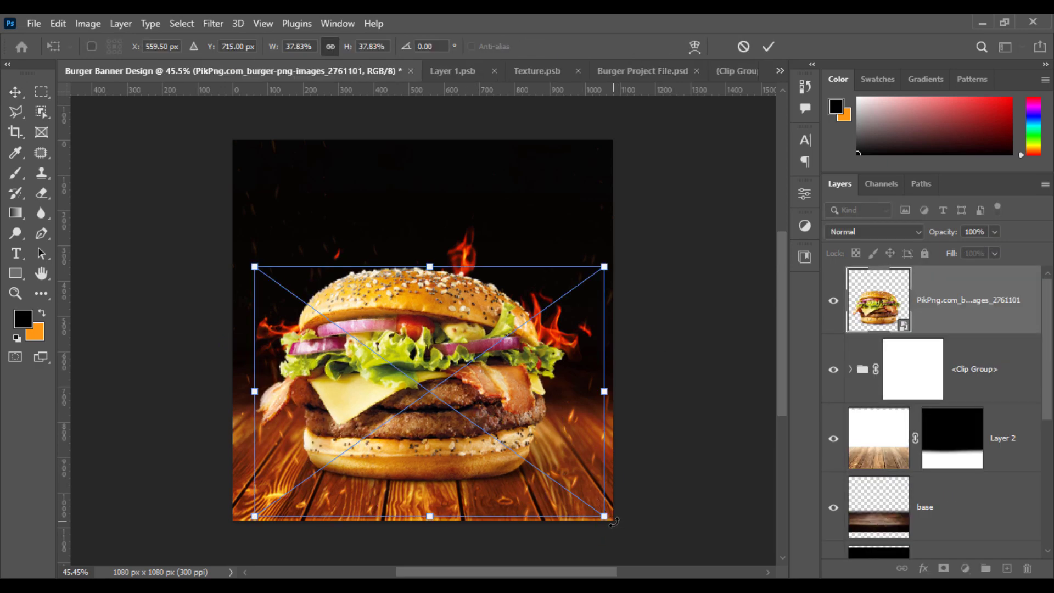
mouse_move(608, 519)
left_mouse_down()
mouse_move(585, 510)
mouse_move(593, 533)
left_mouse_up()
key("Return")
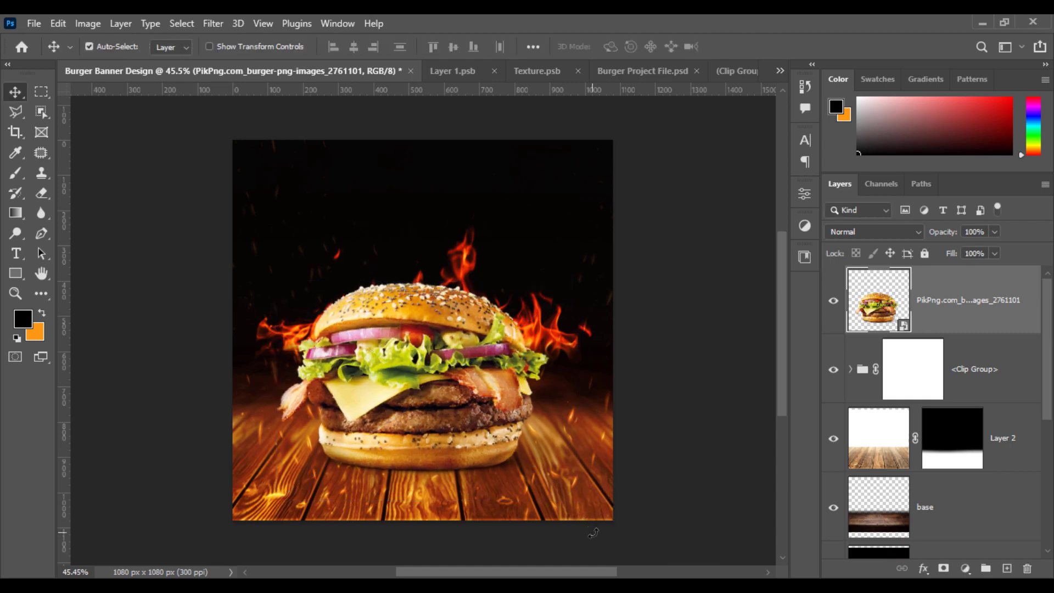
scroll(473, 212, "up", 1)
scroll(466, 236, "down", 1)
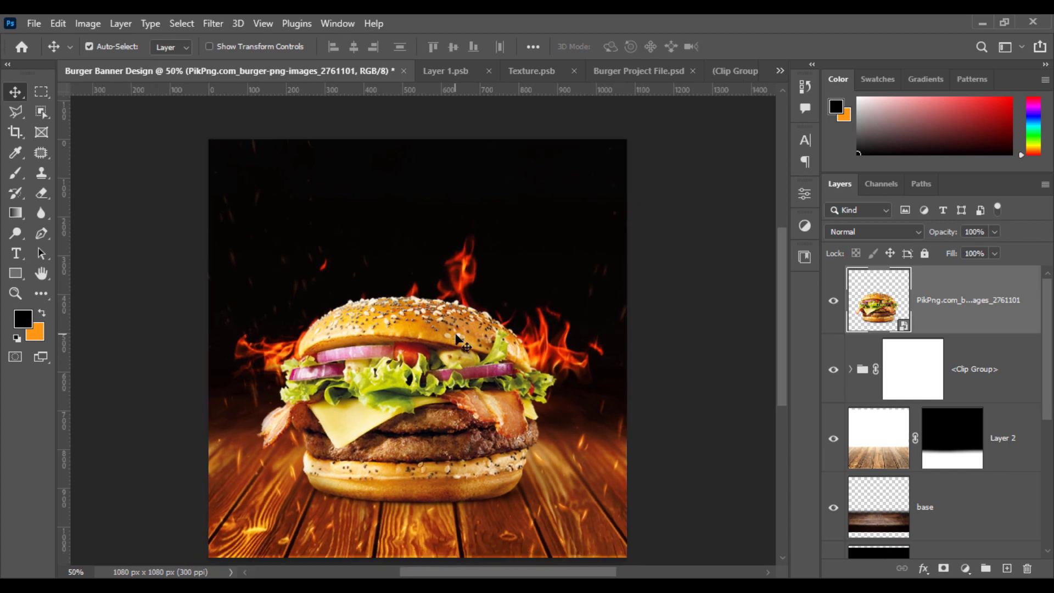
left_click_drag(457, 334, 460, 332)
left_click(671, 364)
key("ctrl+0")
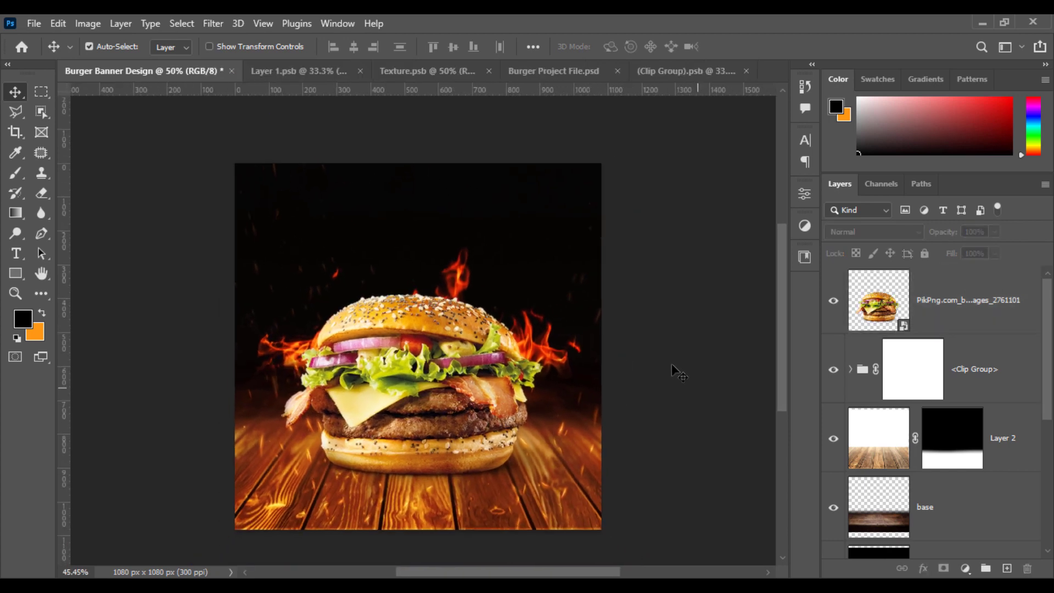
scroll(672, 363, "up", 1)
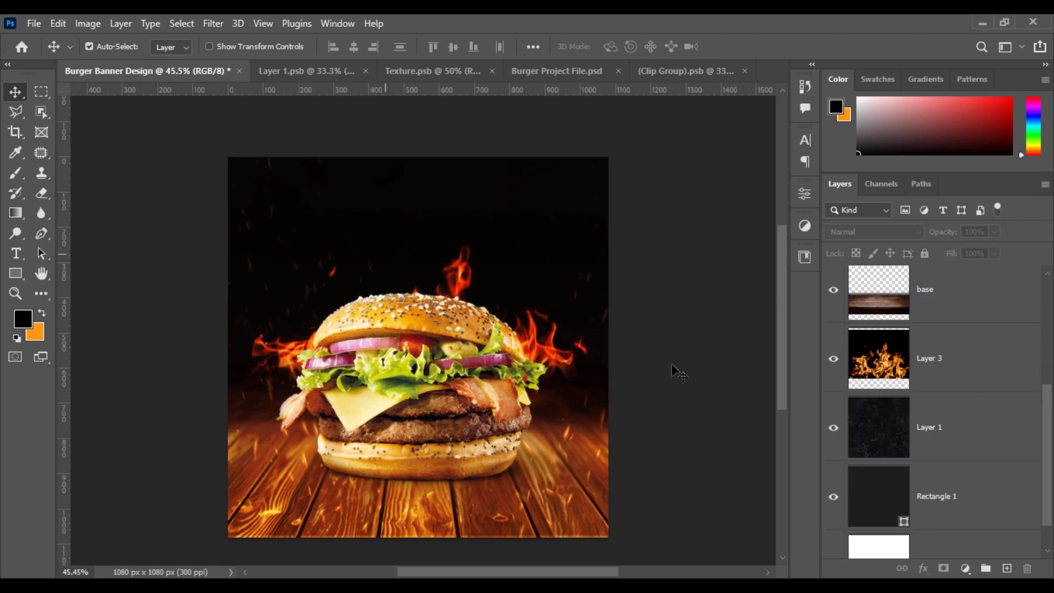
Step: Add a horizontal text line reading "Super Delicious" above the burger, at 12 pt in white (ffffff)
left_click(16, 253)
right_click(16, 254)
left_click(135, 252)
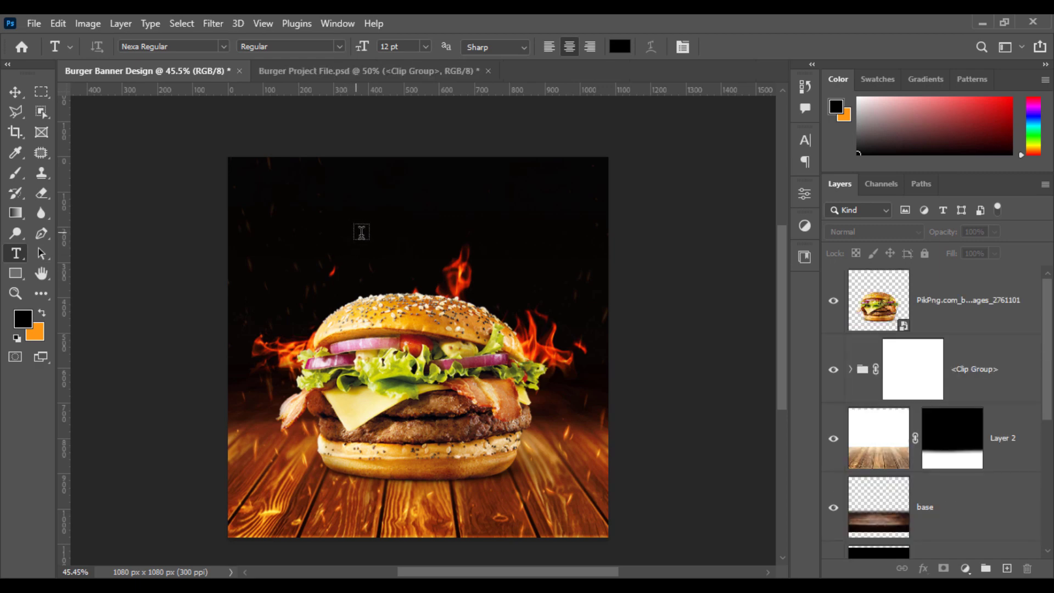
left_click(401, 255)
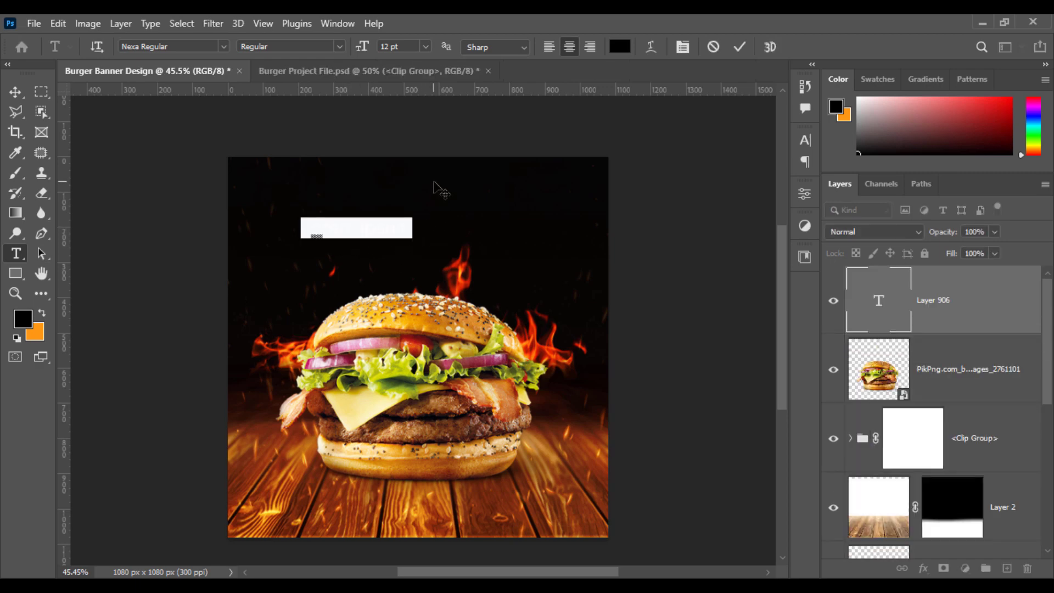
left_click(619, 48)
type("ffffff")
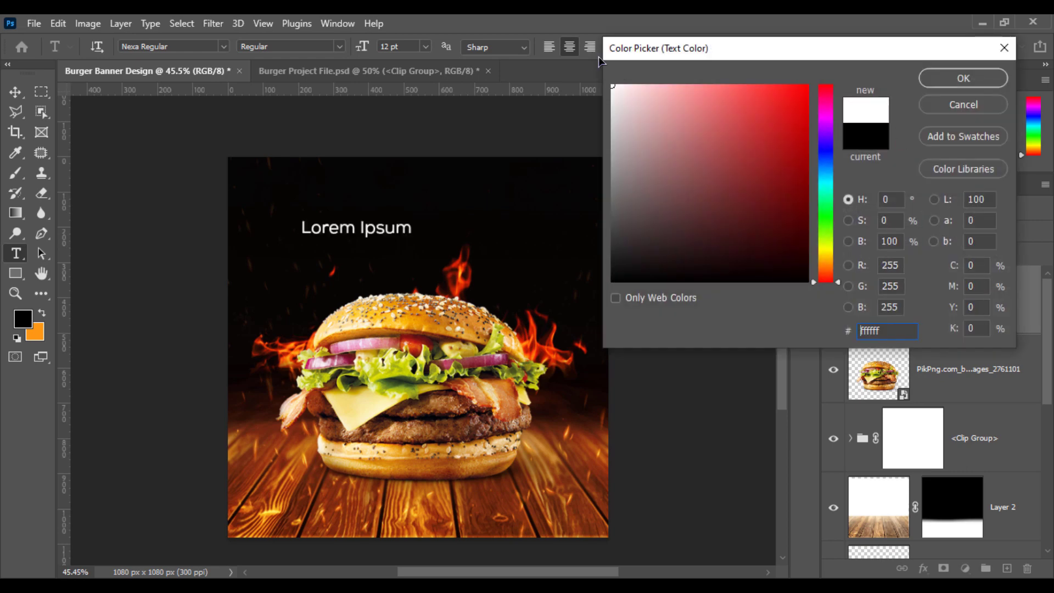
left_click(970, 78)
type("S")
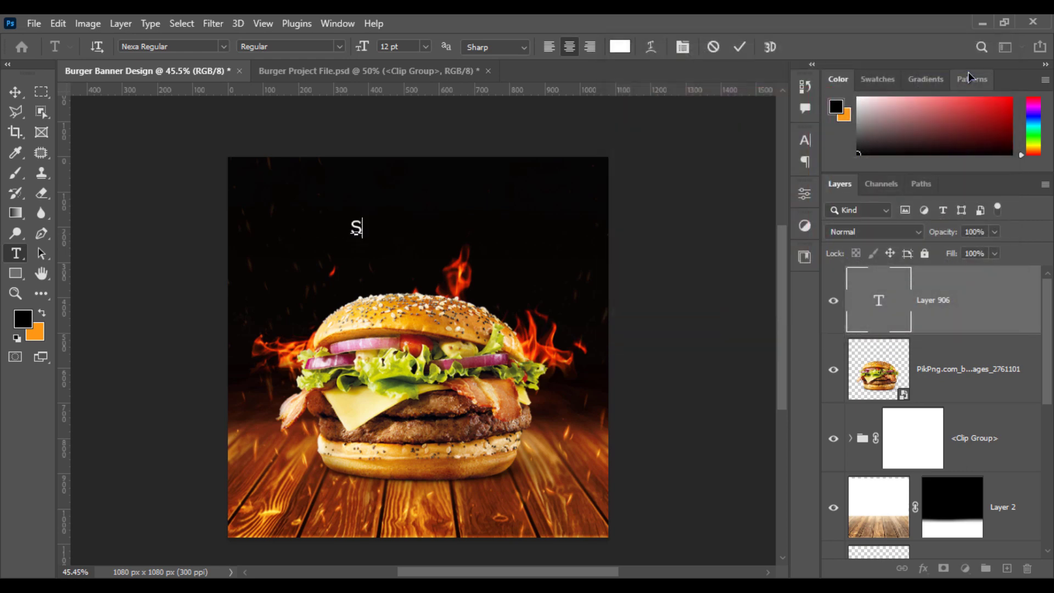
type("upe")
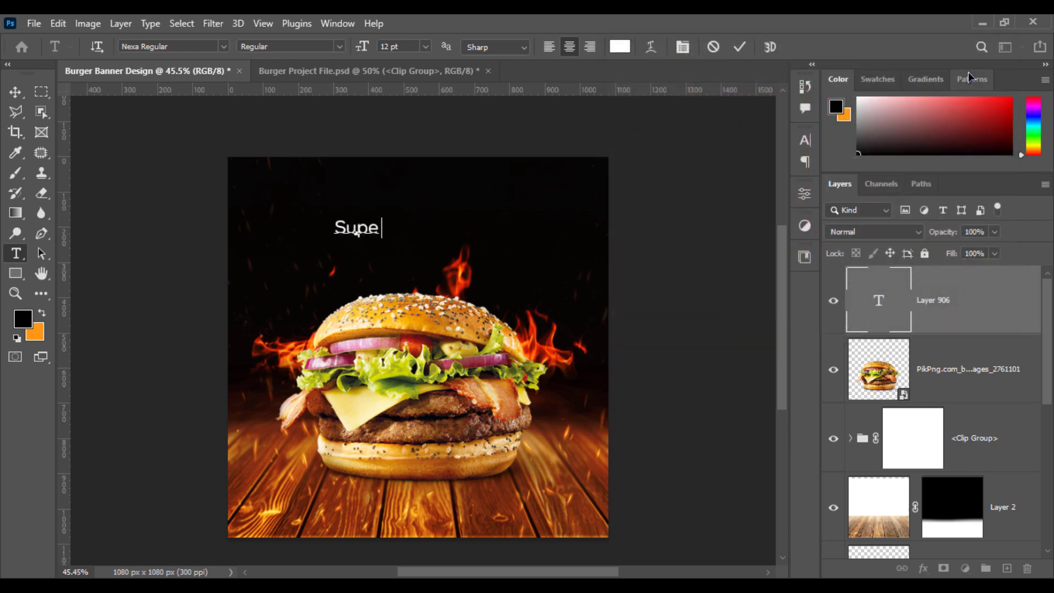
type("r Delic")
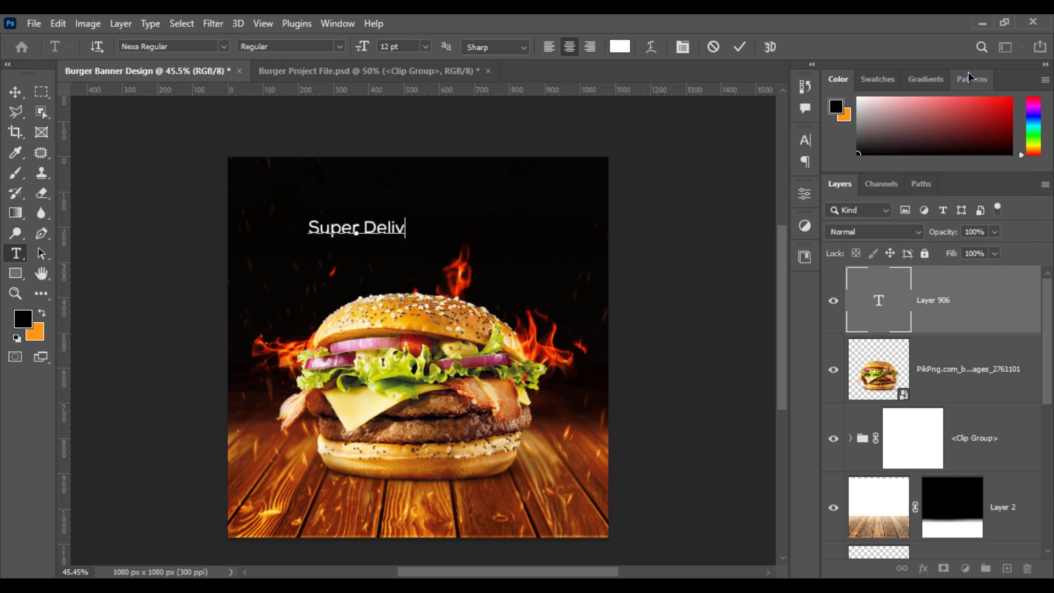
type("ious")
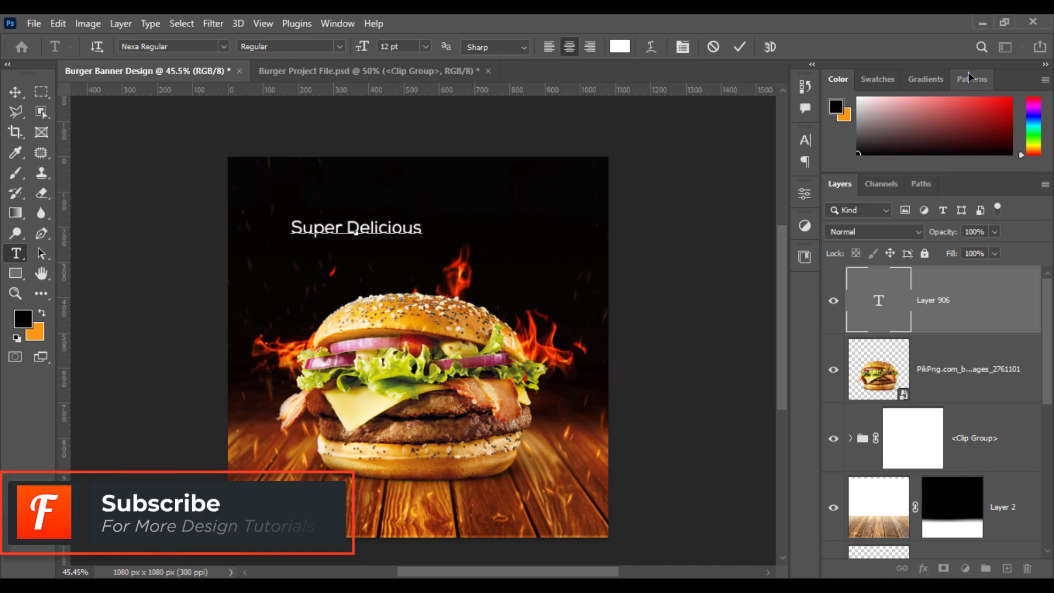
Step: Set the font of the "Super Delicious" text to Blacksword
key("ctrl+a")
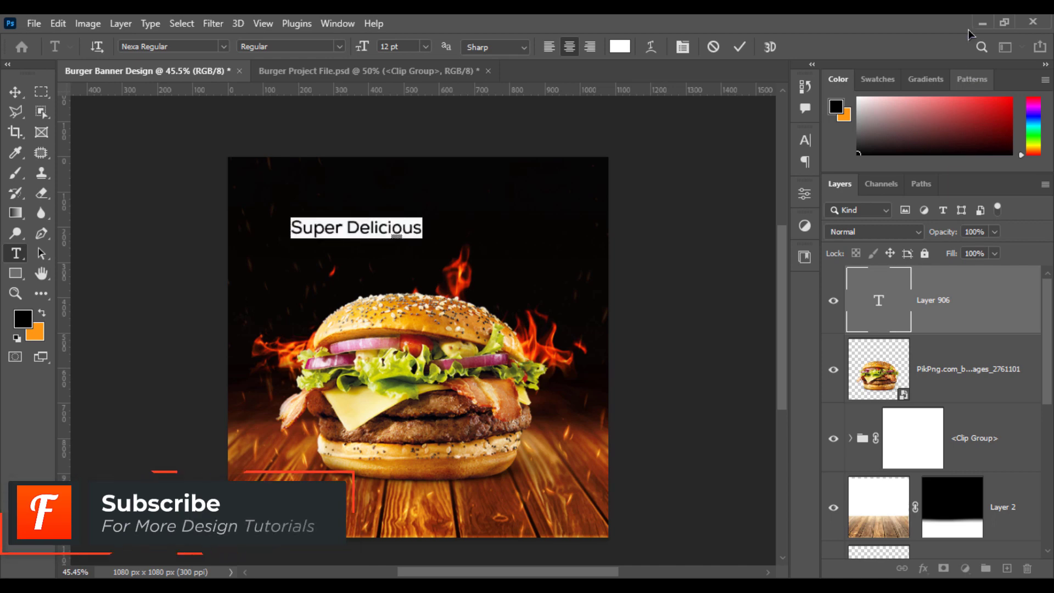
left_click(224, 47)
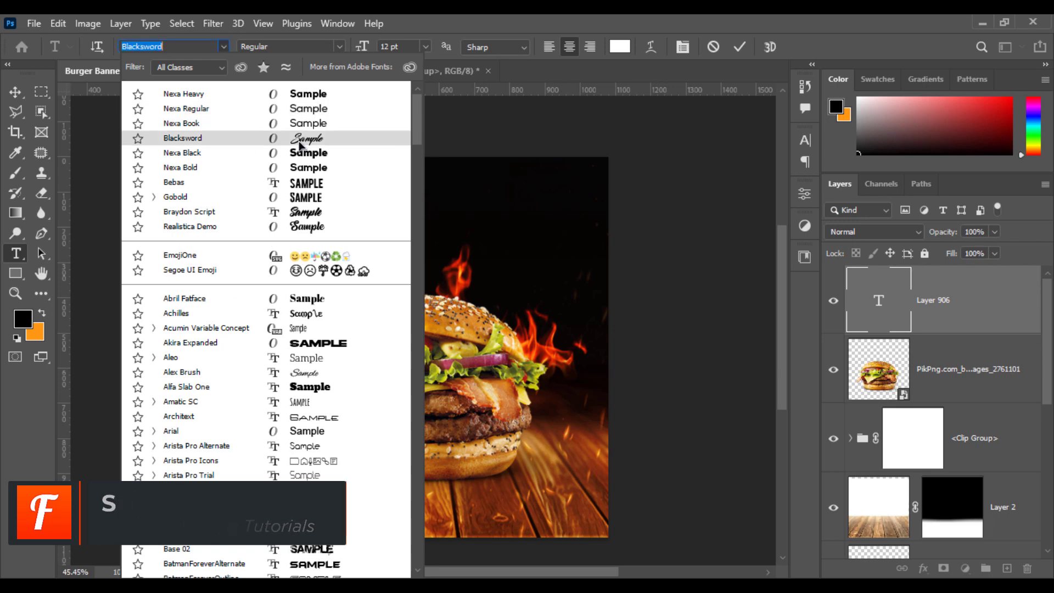
left_click(299, 142)
key("ctrl+h")
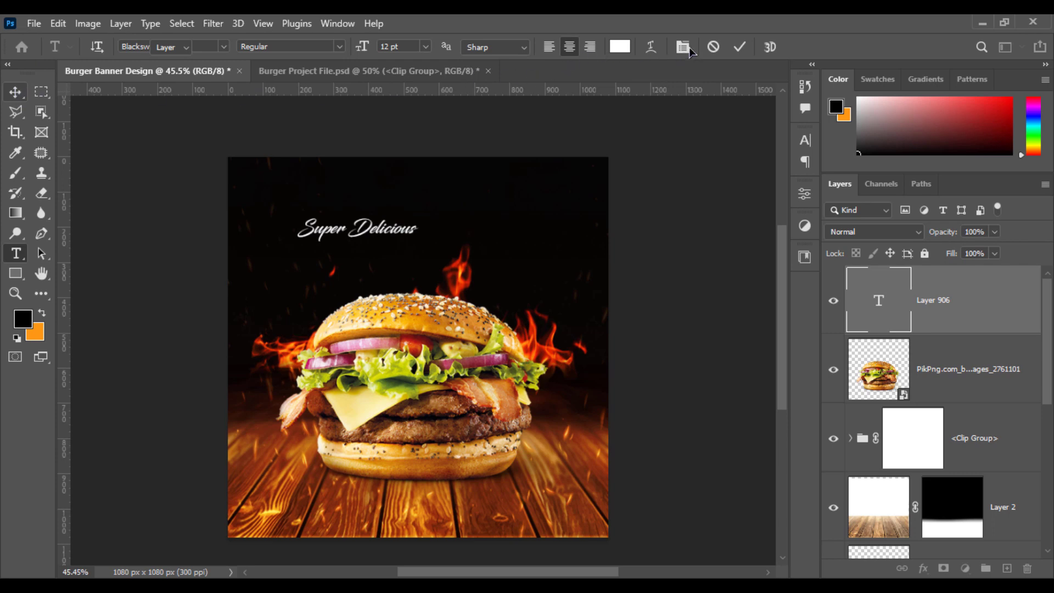
Step: Center the "Super Delicious" text horizontally on the canvas and clear the selection
key("ctrl+a")
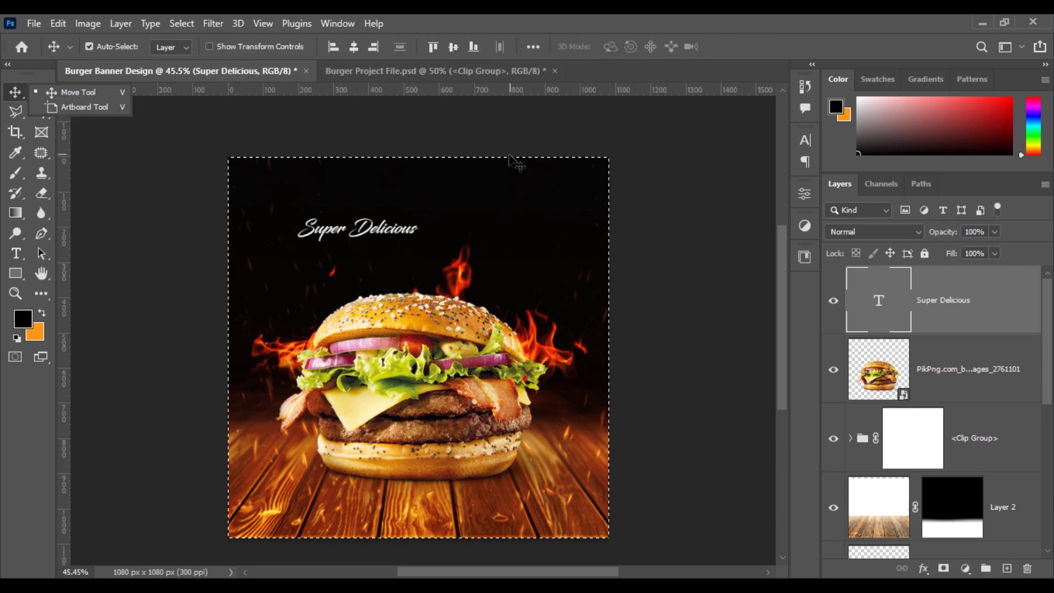
left_click(361, 43)
key("ctrl+d")
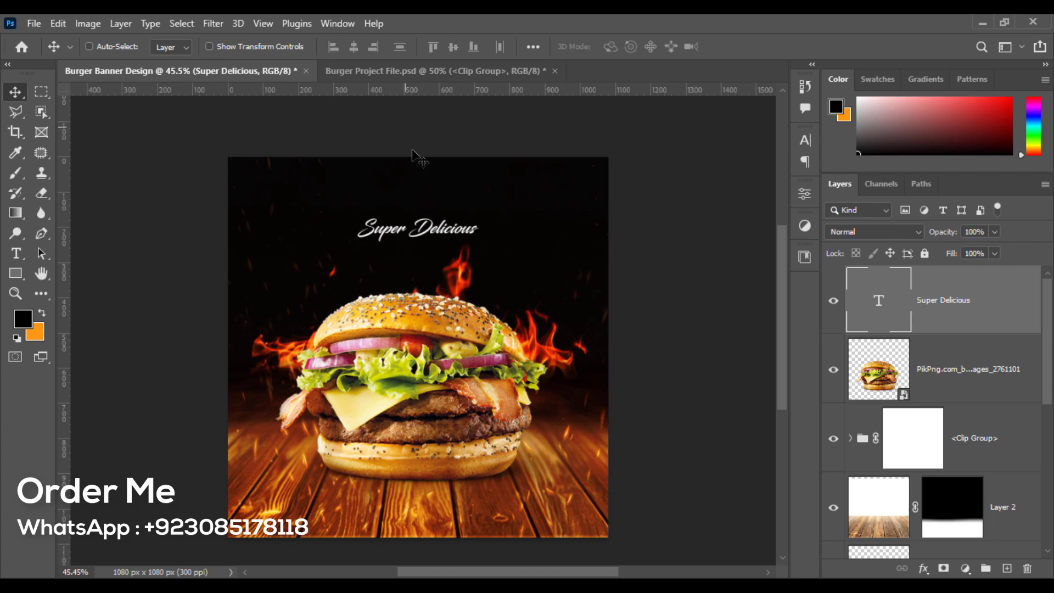
Step: Add a separate text line reading "BURGER" between "Super Delicious" and the burger
scroll(422, 168, "up", 3)
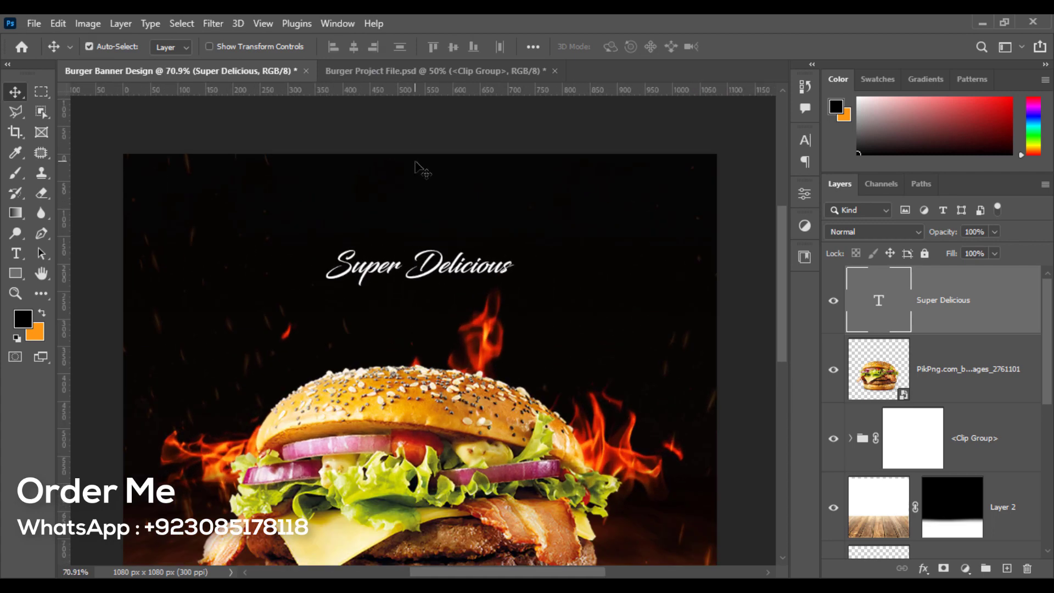
scroll(406, 169, "down", 2)
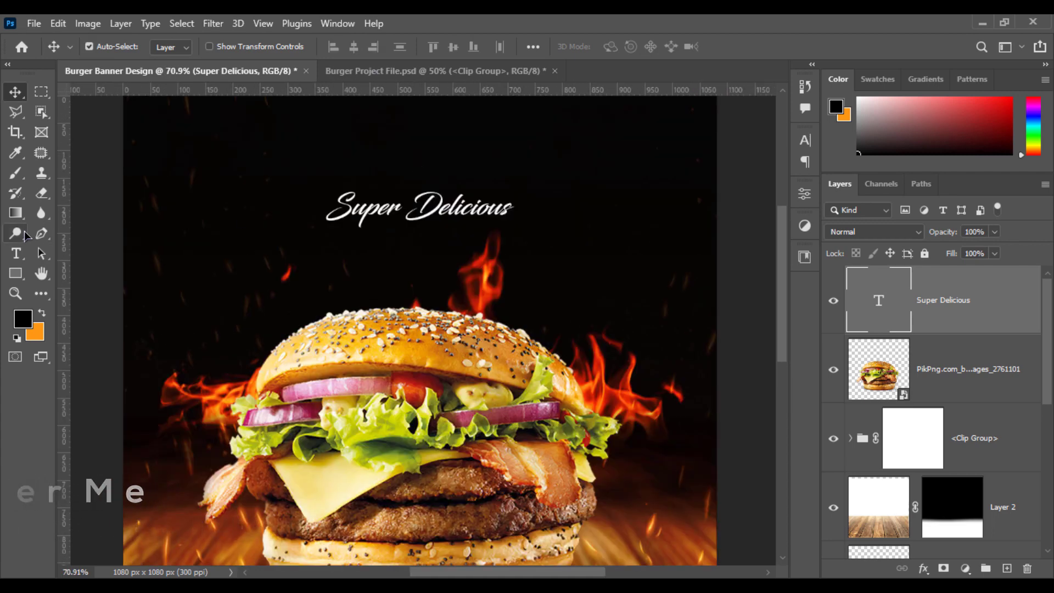
left_click(21, 256)
left_click(252, 286)
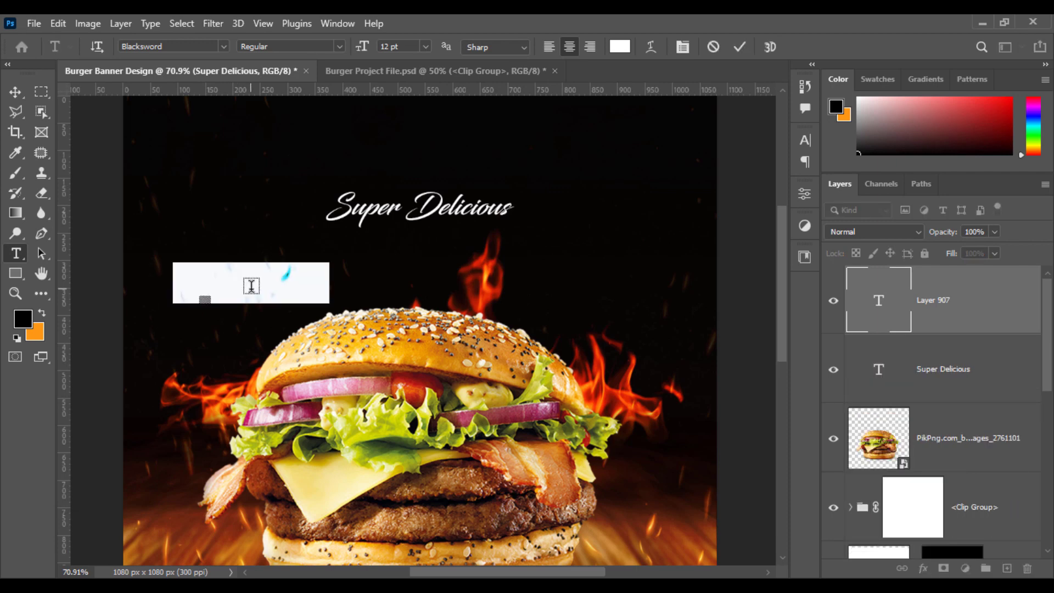
type("BURGER")
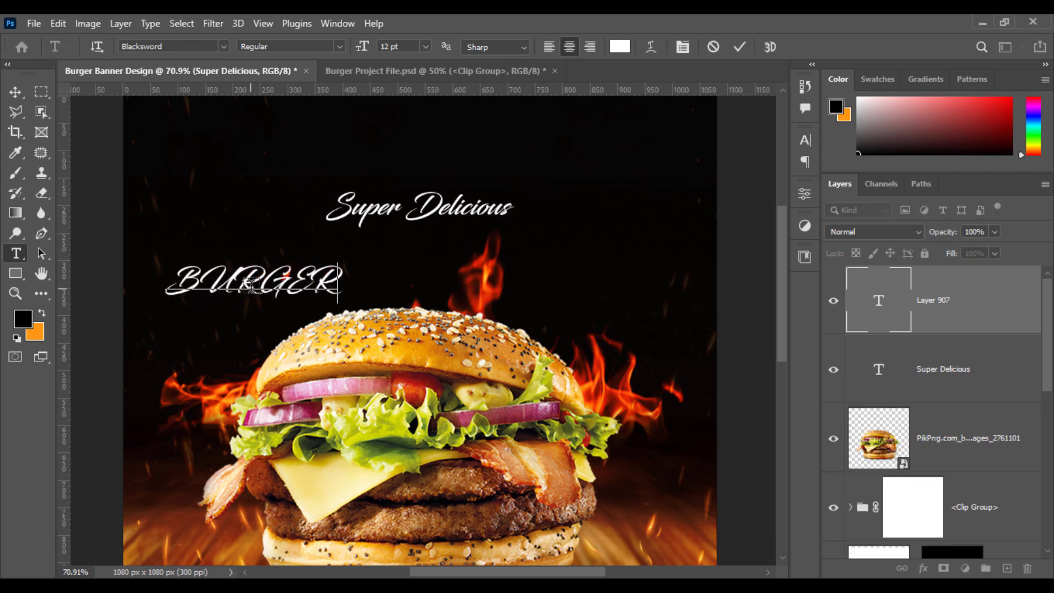
Step: Set the font of the "BURGER" text to ChunkFive Print
key("ctrl+a")
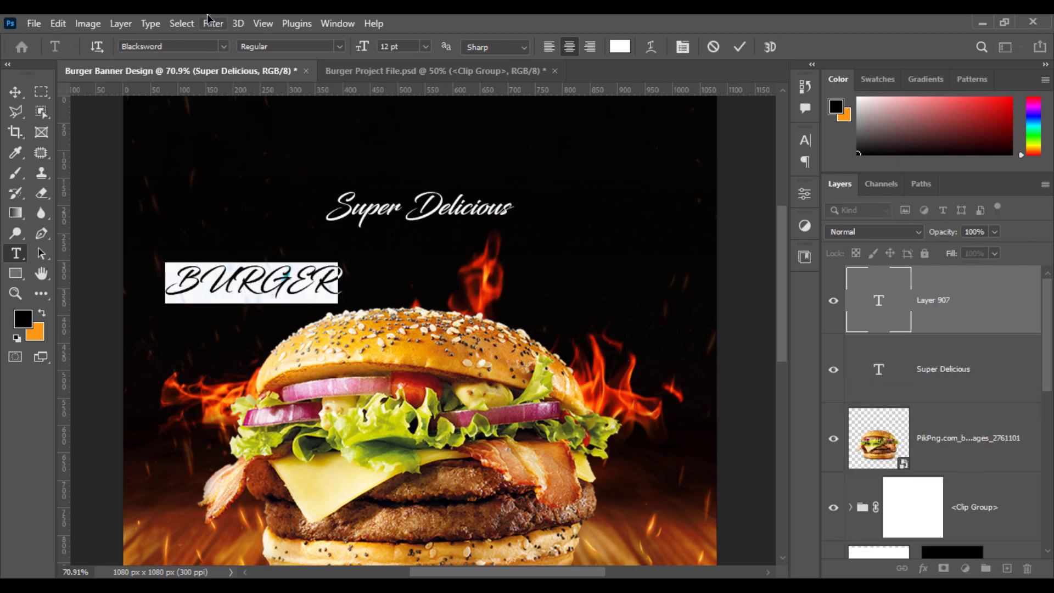
left_click(231, 47)
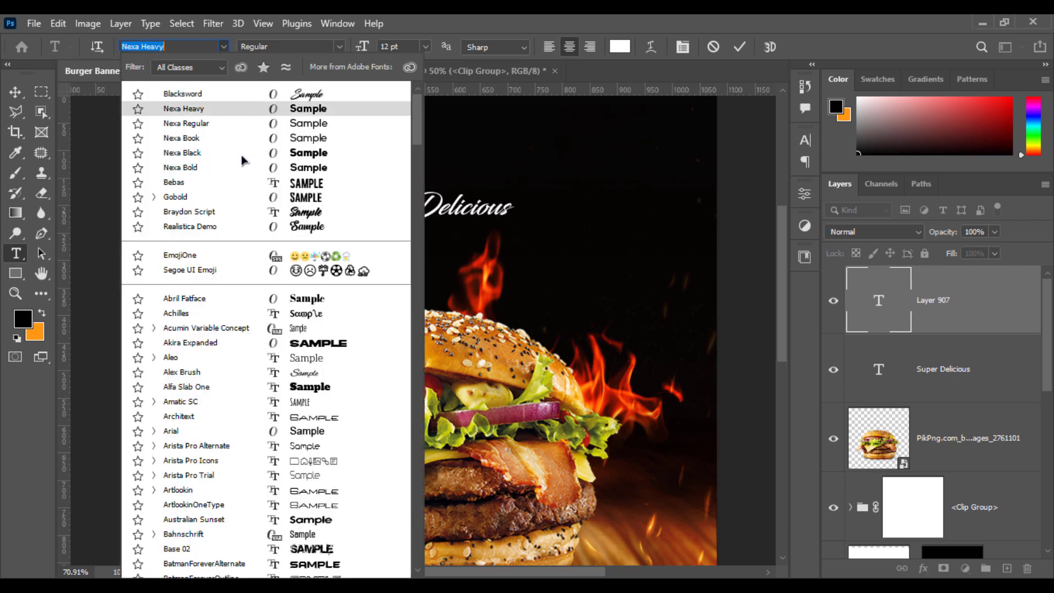
scroll(274, 440, "down", 7)
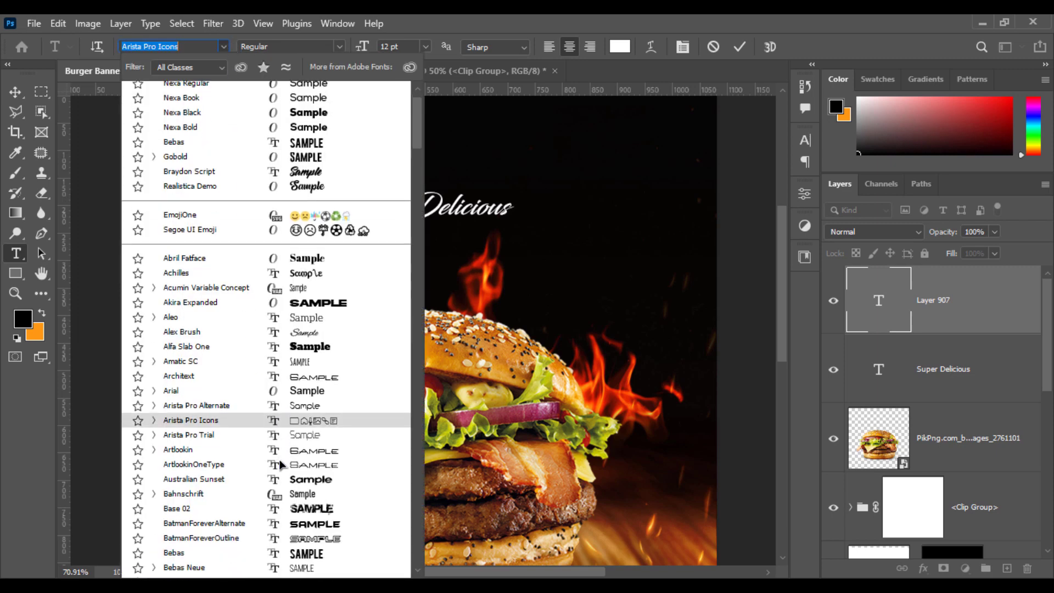
scroll(280, 464, "down", 2)
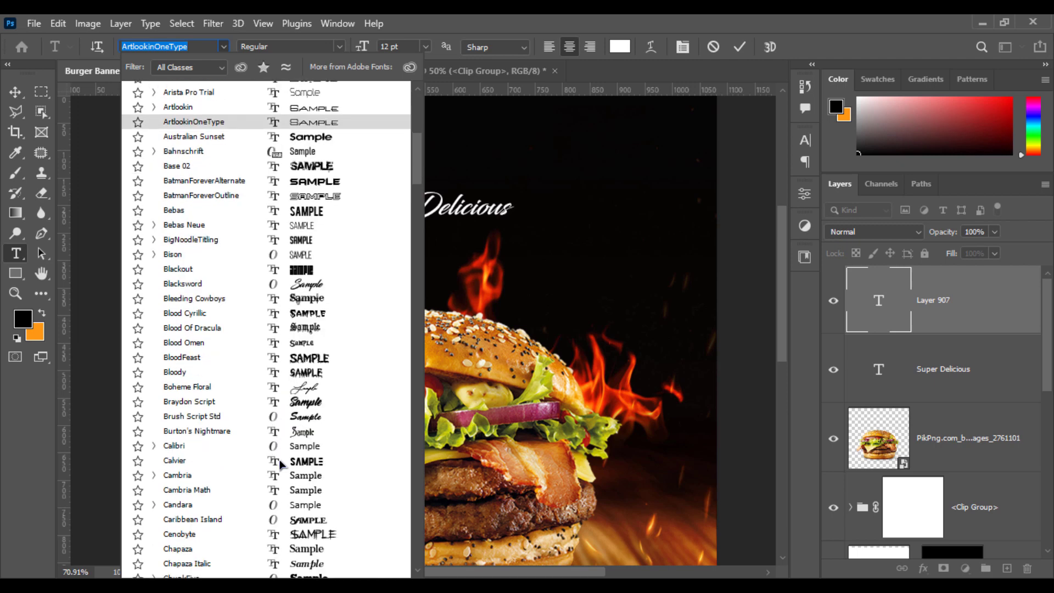
scroll(280, 464, "down", 3)
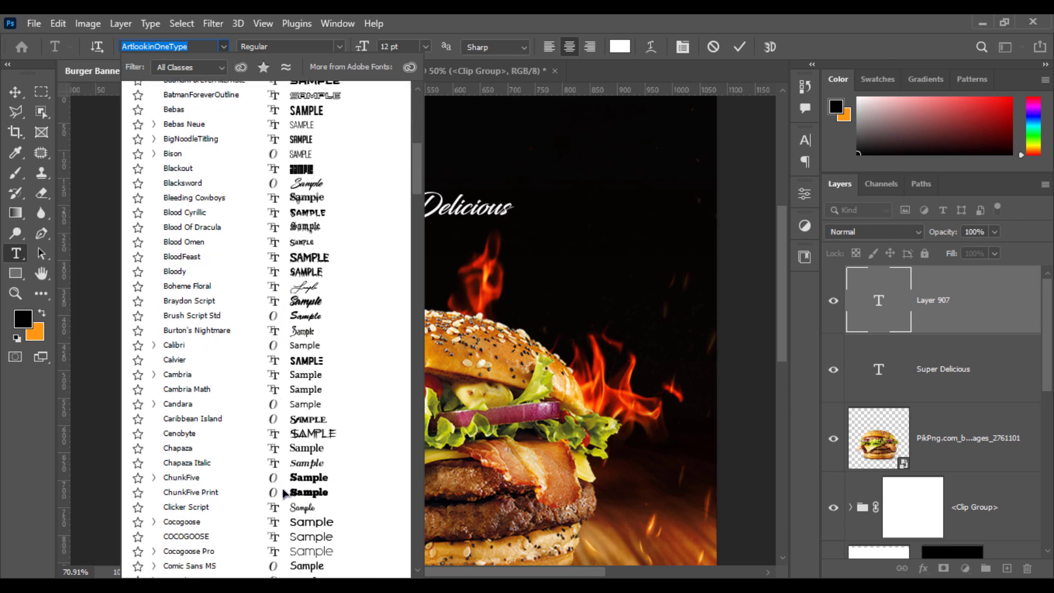
left_click(284, 492)
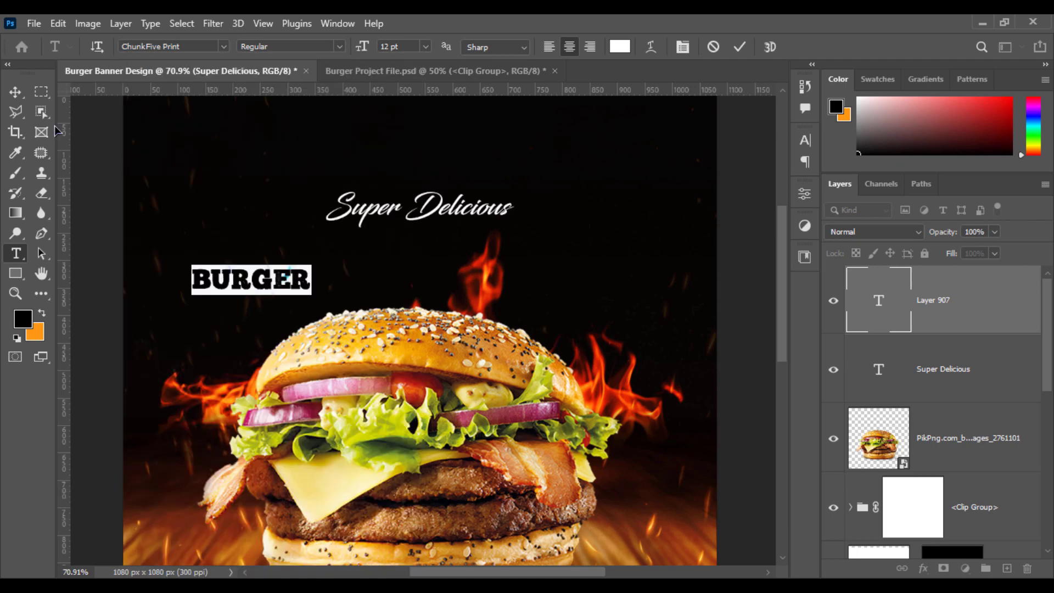
Step: Change the "BURGER" text color to the orange background color, ff9915
left_click(621, 47)
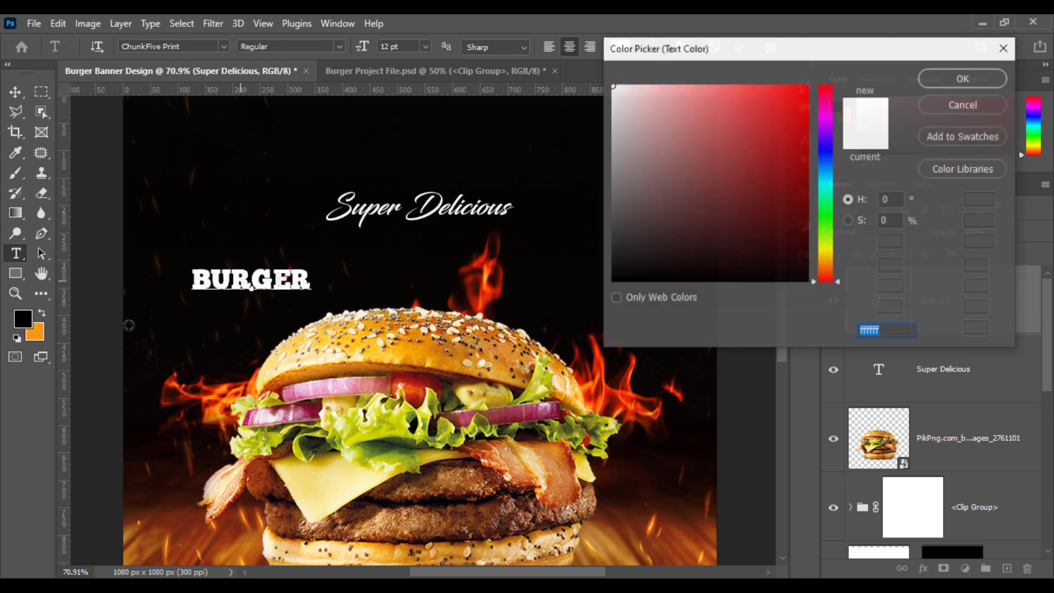
left_click(36, 331)
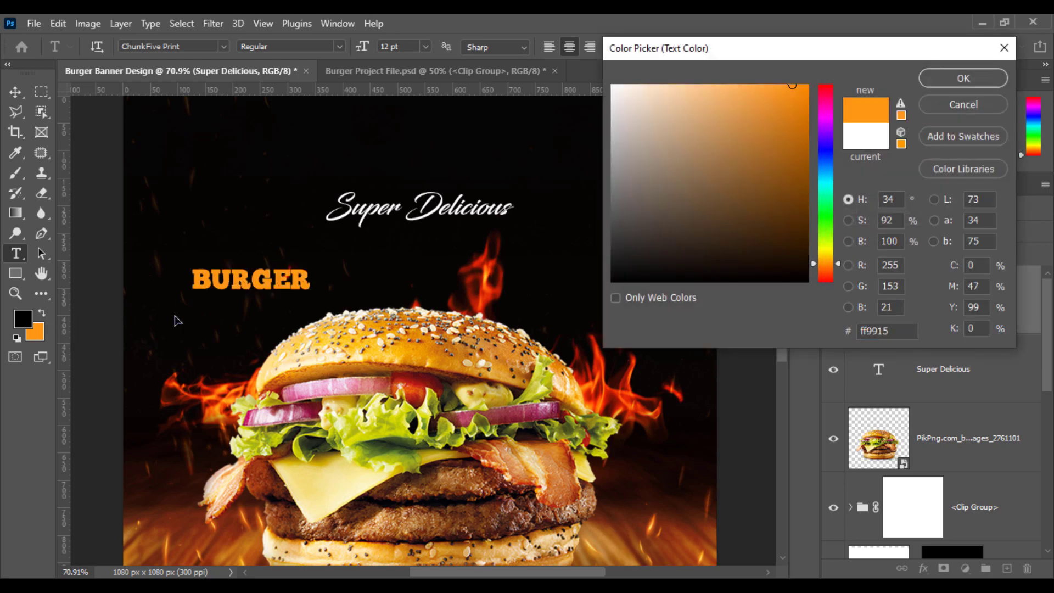
left_click(974, 80)
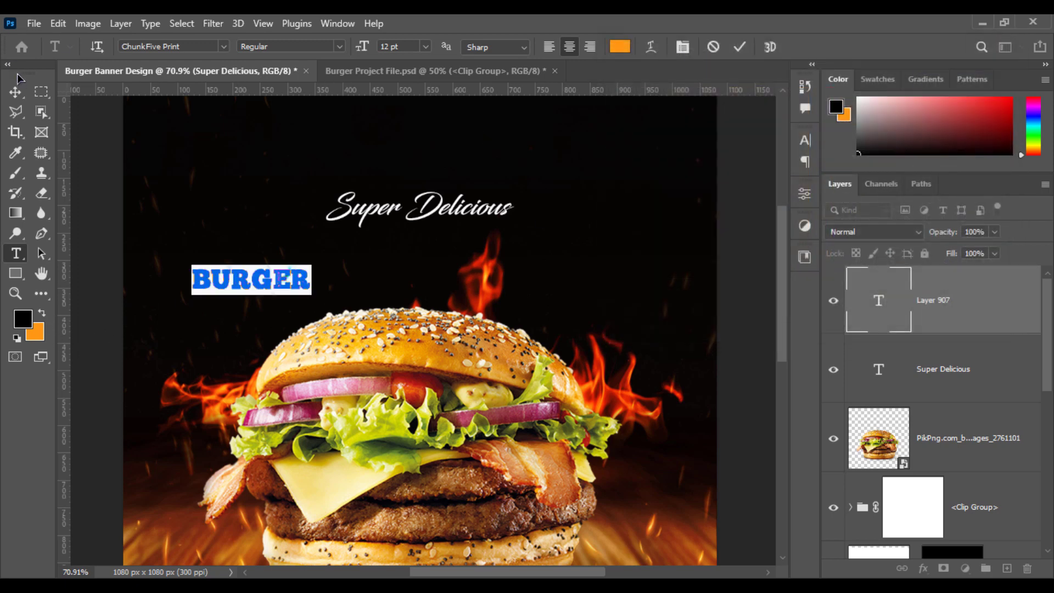
Step: Enlarge the "BURGER" text to a wide headline and position it directly beneath "Super Delicious"
left_click(16, 91)
key("ctrl+t")
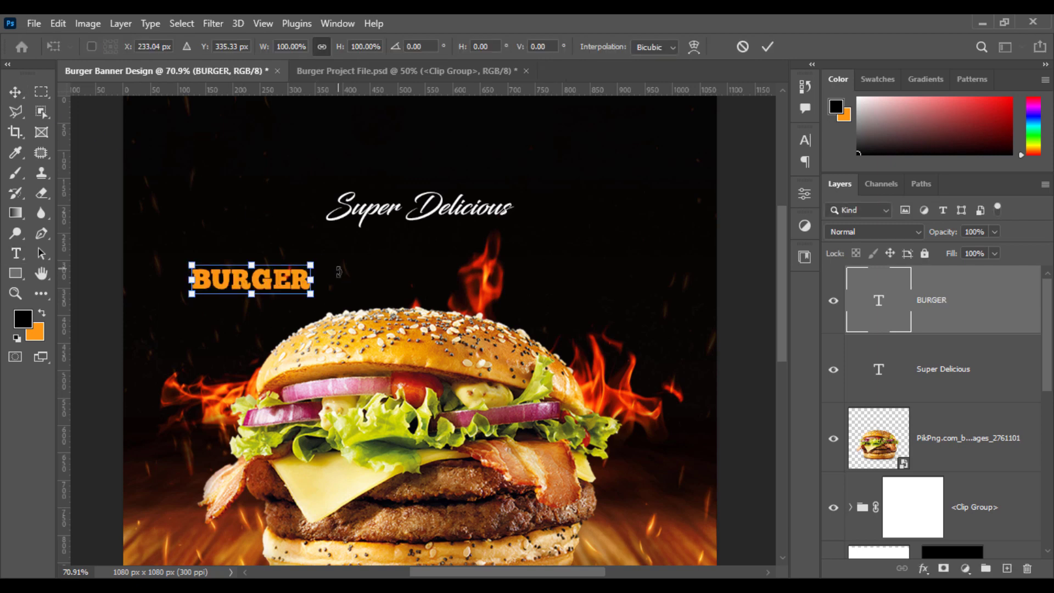
left_click_drag(315, 281, 490, 248)
key("Return")
Step: Center the "BURGER" text horizontally on the canvas and clear the selection
key("ctrl+a")
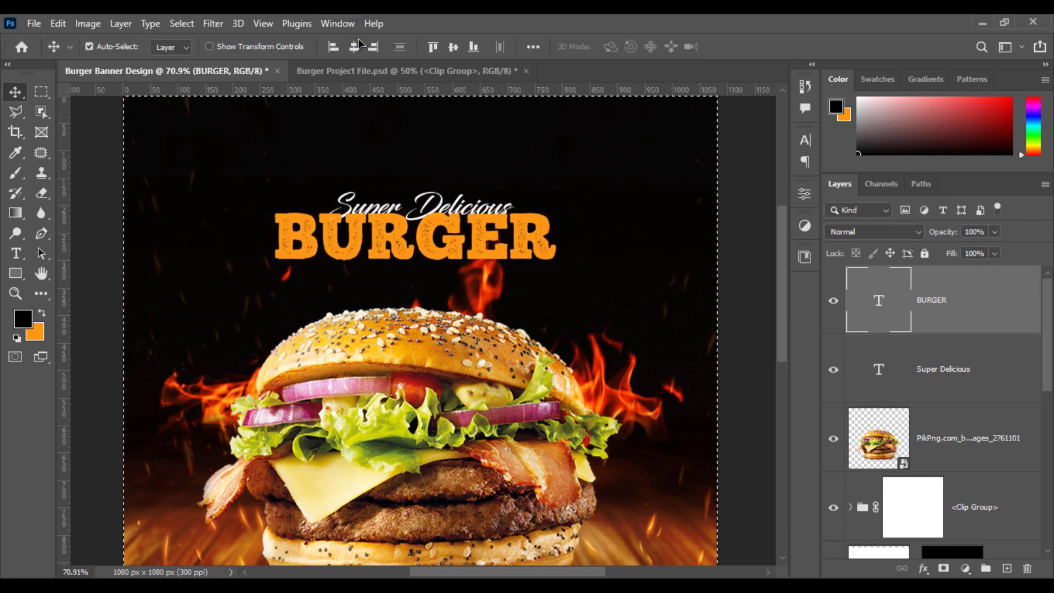
left_click(354, 47)
key("ctrl+d")
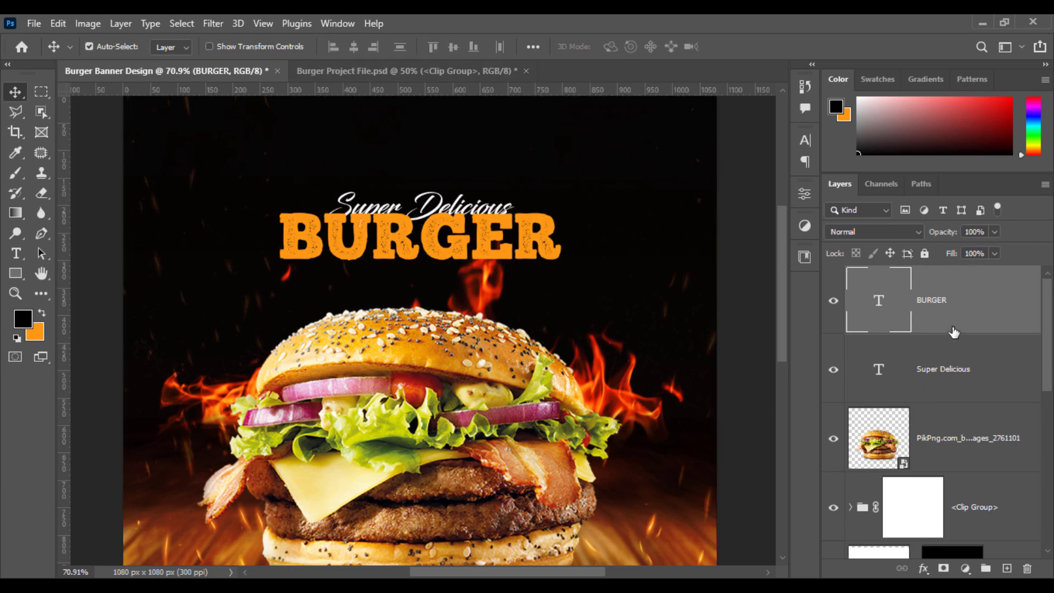
Step: Place the "BURGER" layer below the "Super Delicious" layer and shift "Super Delicious" slightly up so it only just overlaps "BURGER"
left_click_drag(955, 332, 948, 385)
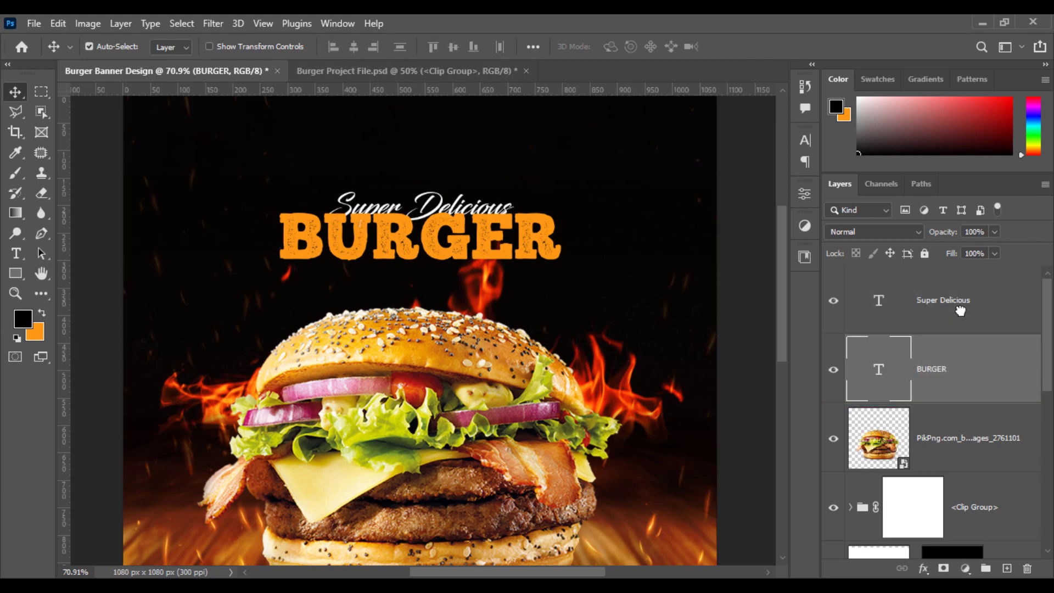
scroll(412, 263, "up", 4)
scroll(406, 259, "up", 2)
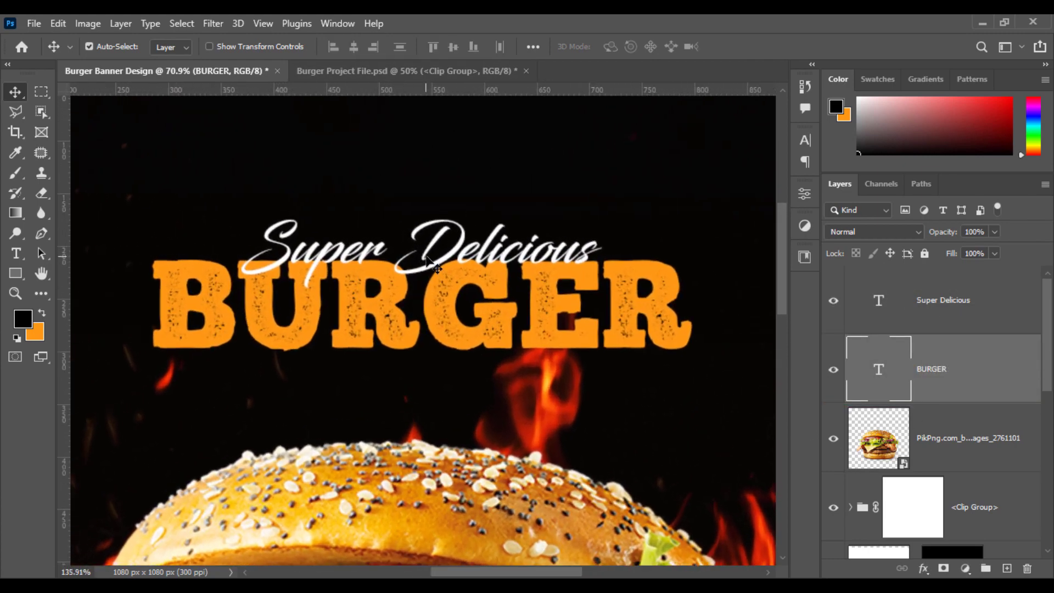
left_click(435, 273)
left_click_drag(434, 265, 436, 262)
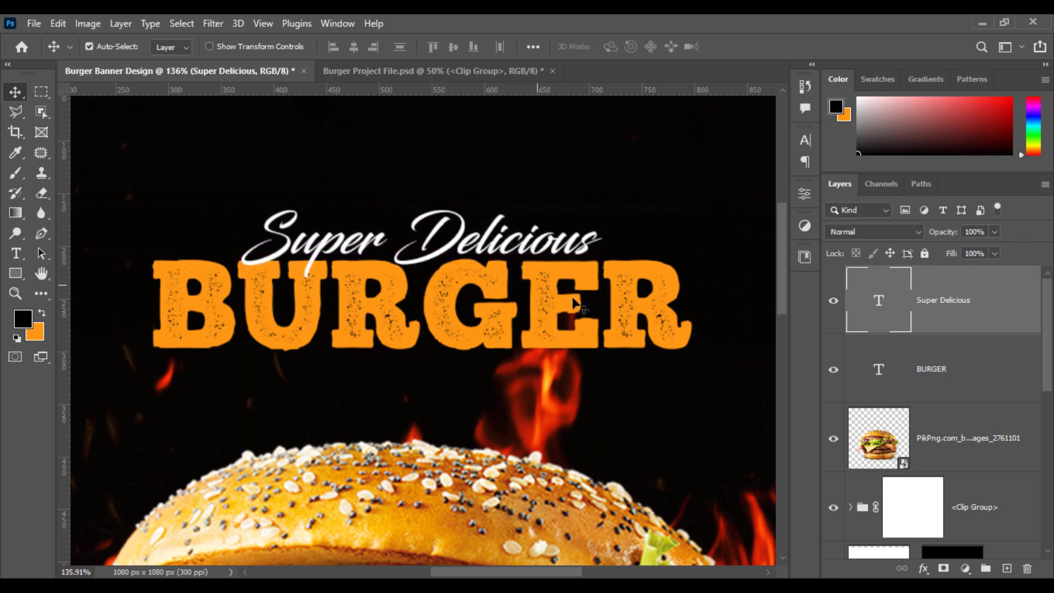
Step: Scale the "Super Delicious" and "BURGER" texts together to about 110% and move them up, away from the burger
left_click(932, 388, "shift")
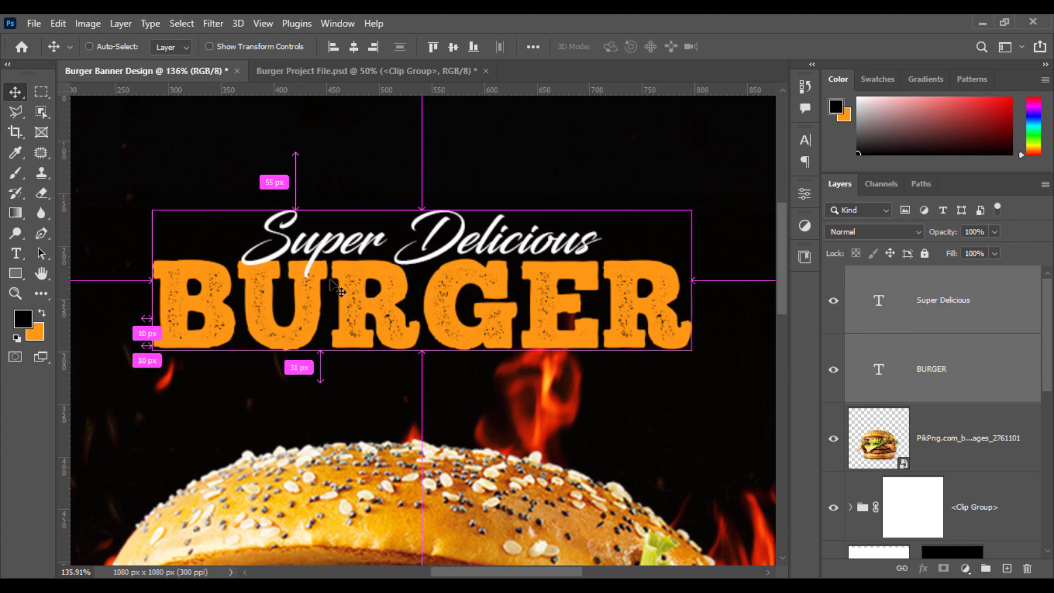
key("ctrl+t")
scroll(312, 258, "down", 2)
scroll(311, 258, "down", 4)
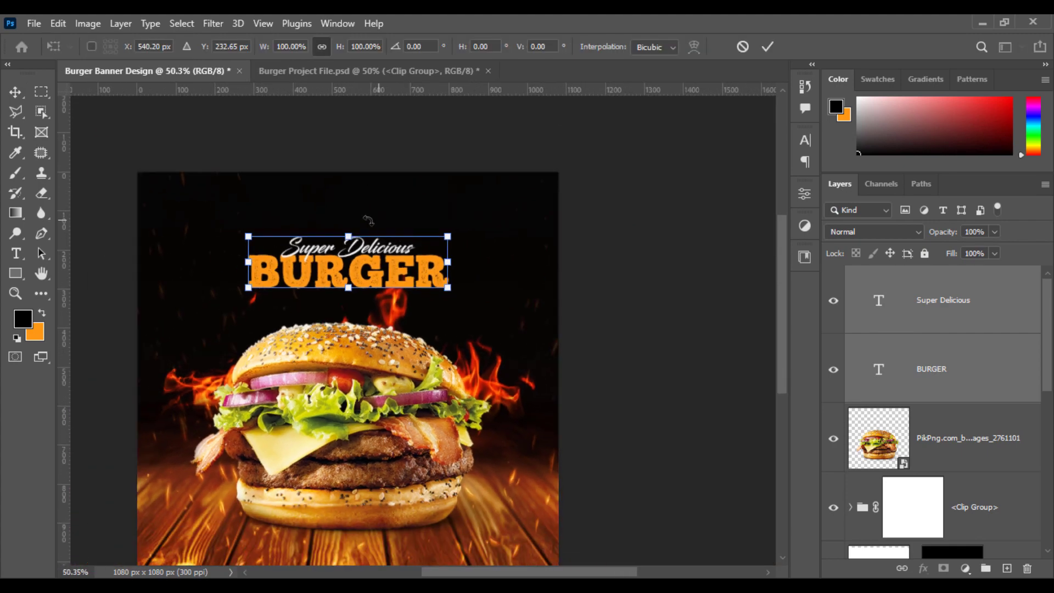
mouse_move(352, 230)
left_mouse_down()
mouse_move(354, 218)
mouse_move(353, 232)
left_mouse_up()
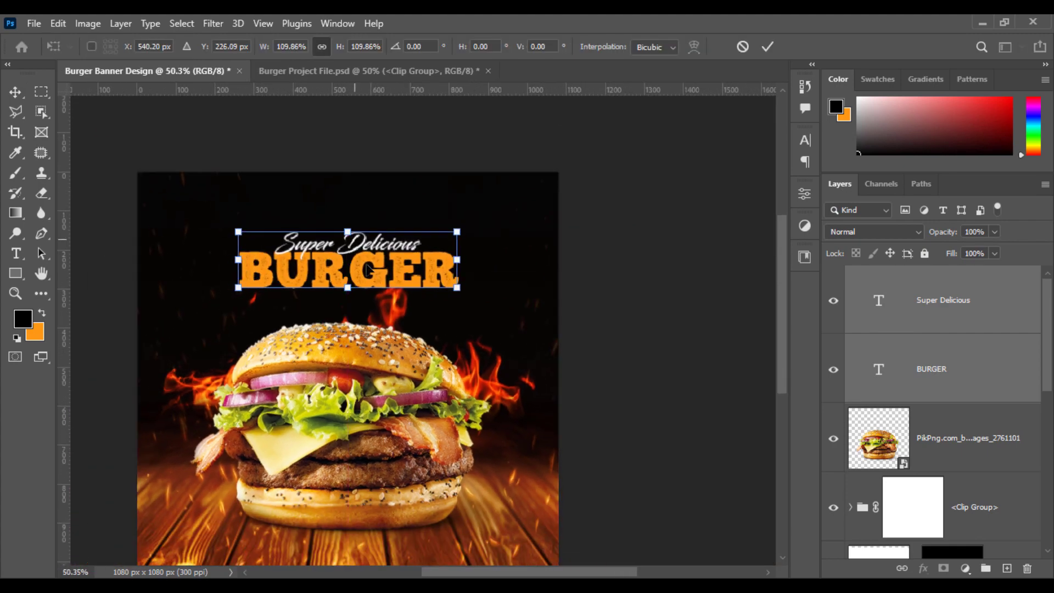
left_click_drag(378, 268, 379, 254)
key("Return")
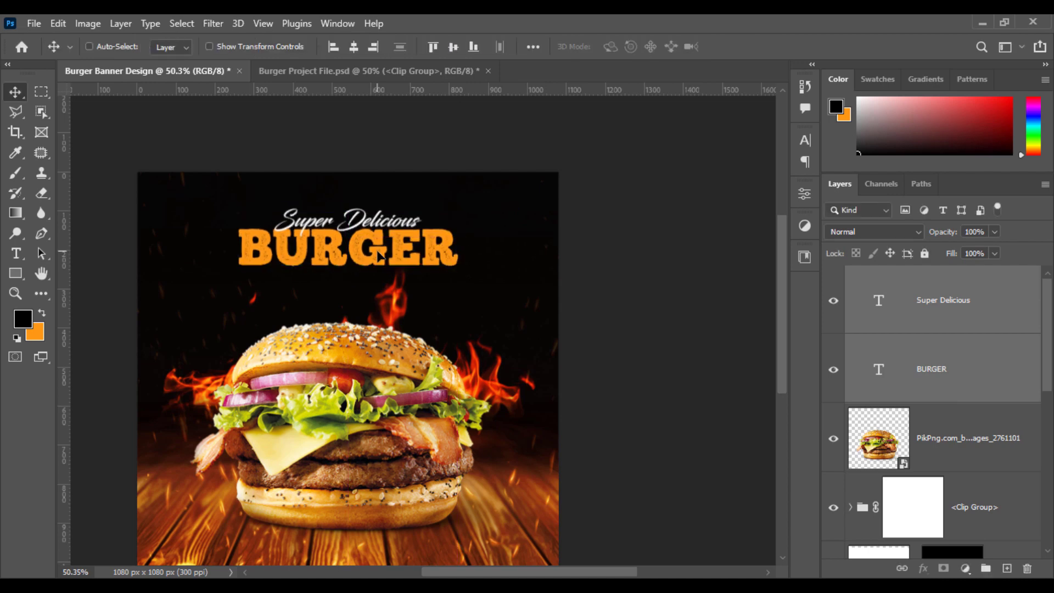
Step: Add a text line reading "Limited Offer" between the "BURGER" headline and the burger
key("ctrl+0")
scroll(410, 231, "up", 3)
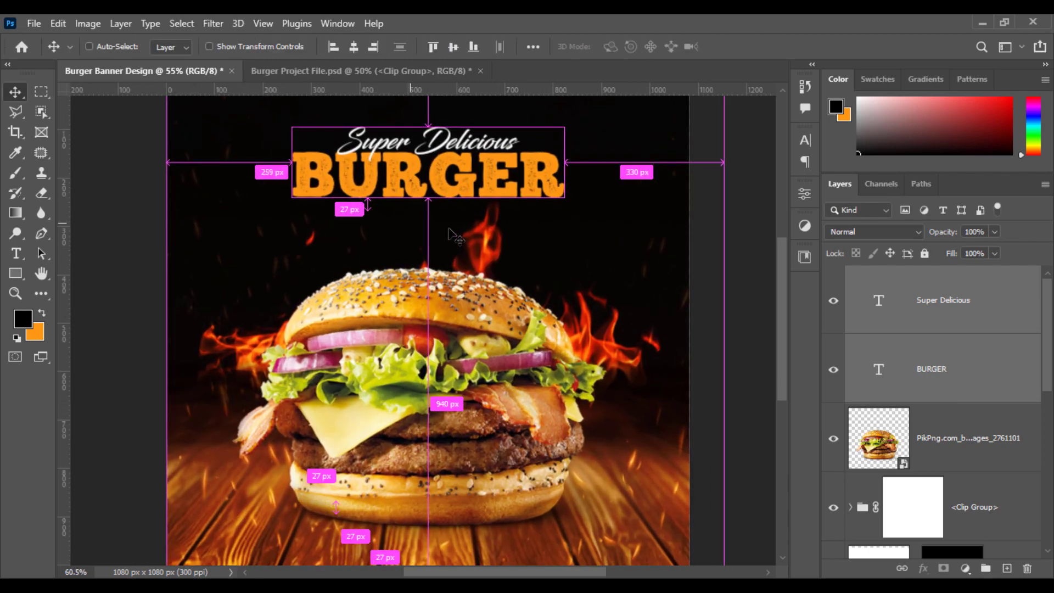
left_click_drag(490, 228, 465, 331)
scroll(466, 331, "down", 1)
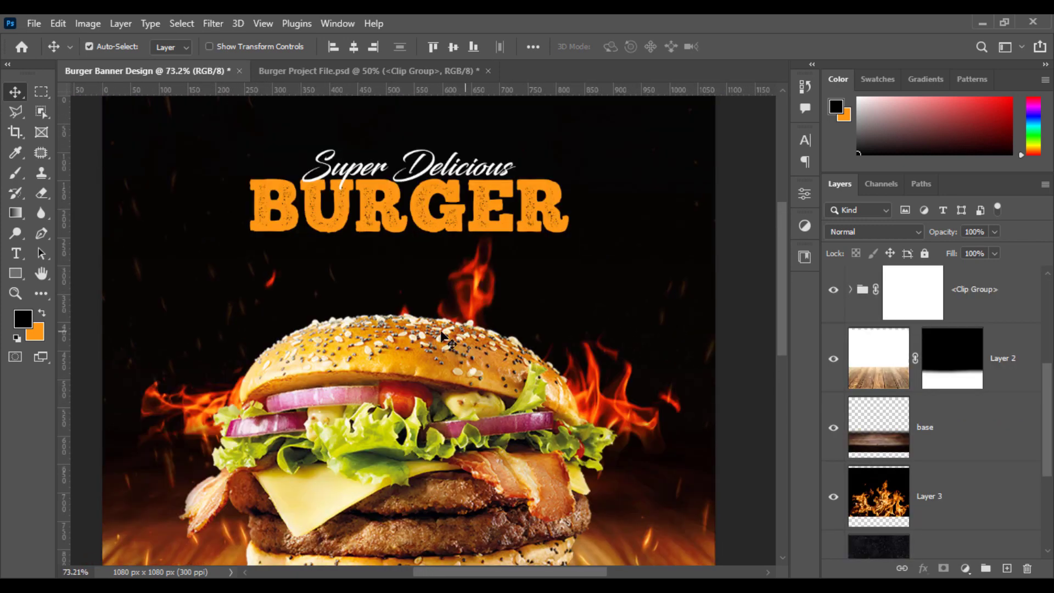
left_click(15, 253)
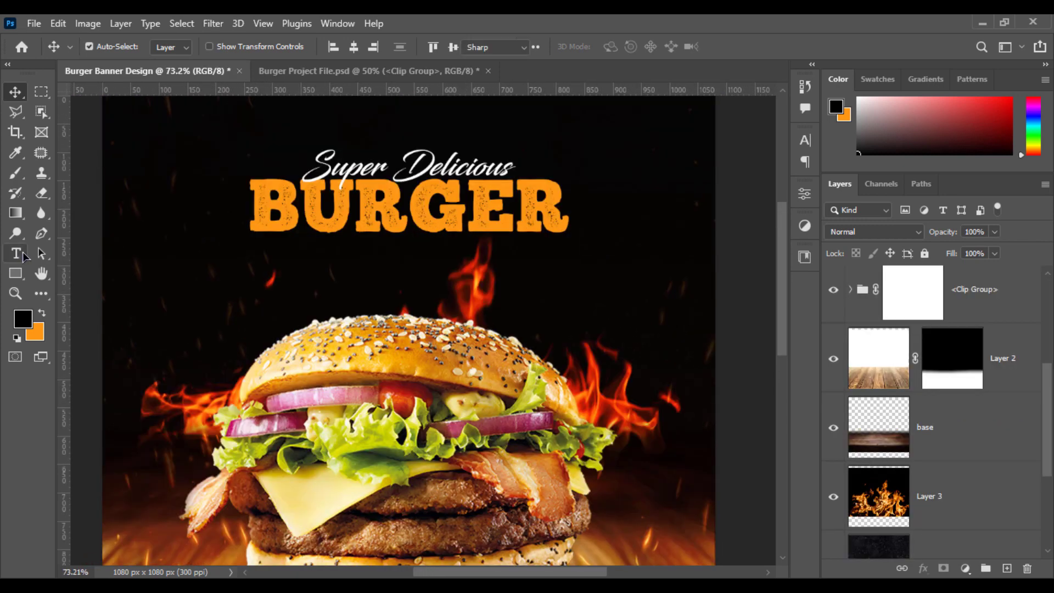
left_click(351, 280)
key("BackSpace")
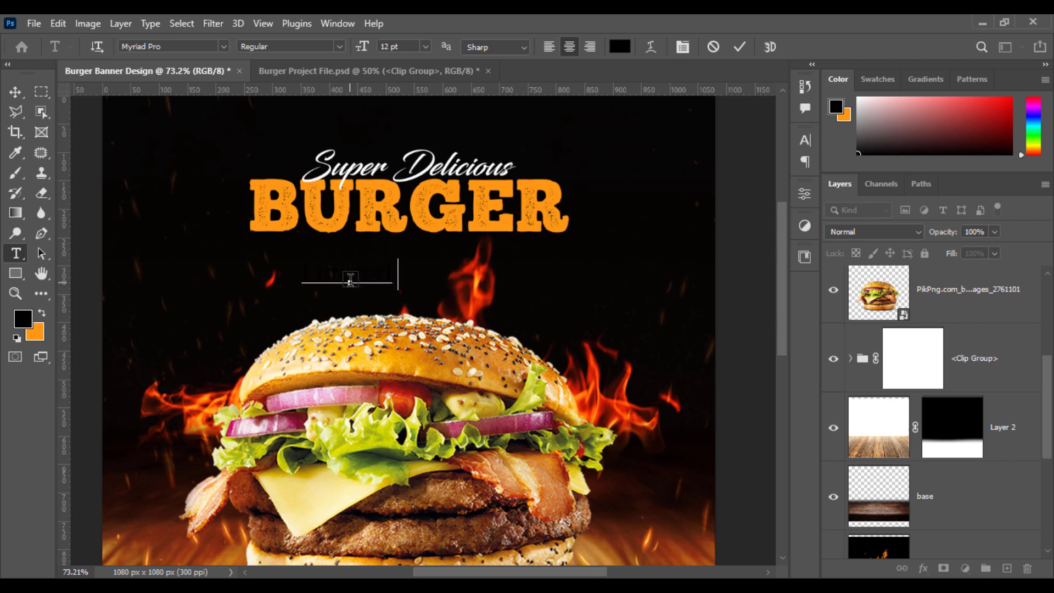
Step: Set the color of the "Limited Offer" text to white, ffffff
key("ctrl+a")
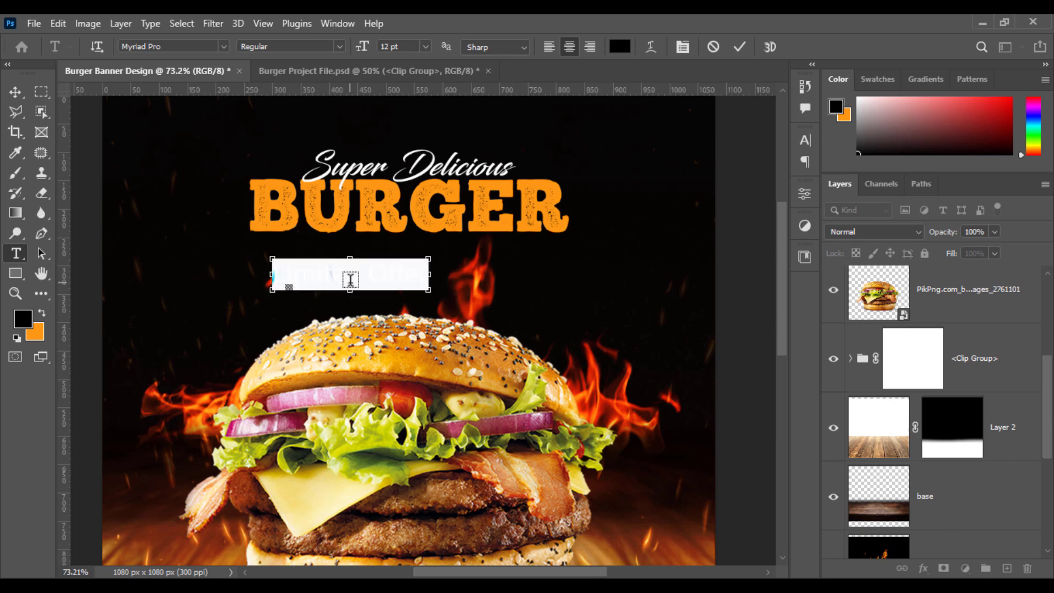
left_click(620, 46)
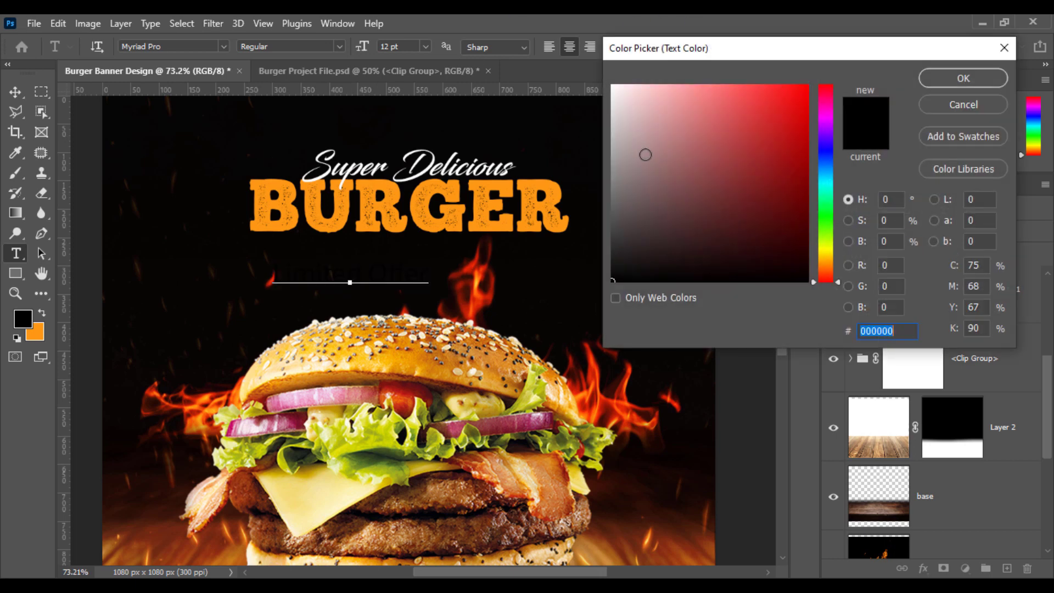
type("ffffff")
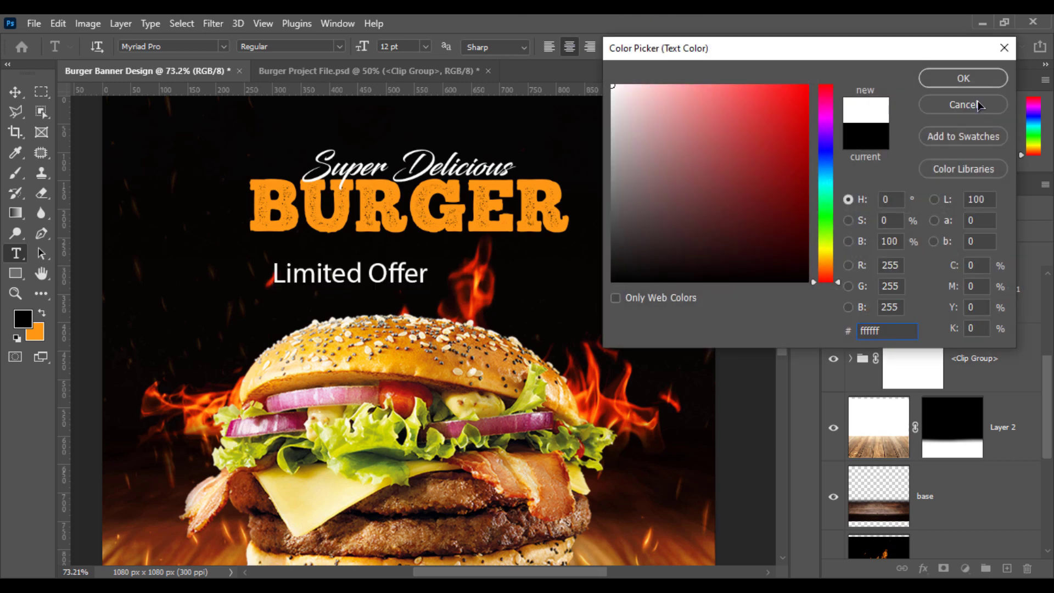
left_click(964, 78)
Step: Try the GULDENZ font on the "Limited Offer" text
left_click(224, 46)
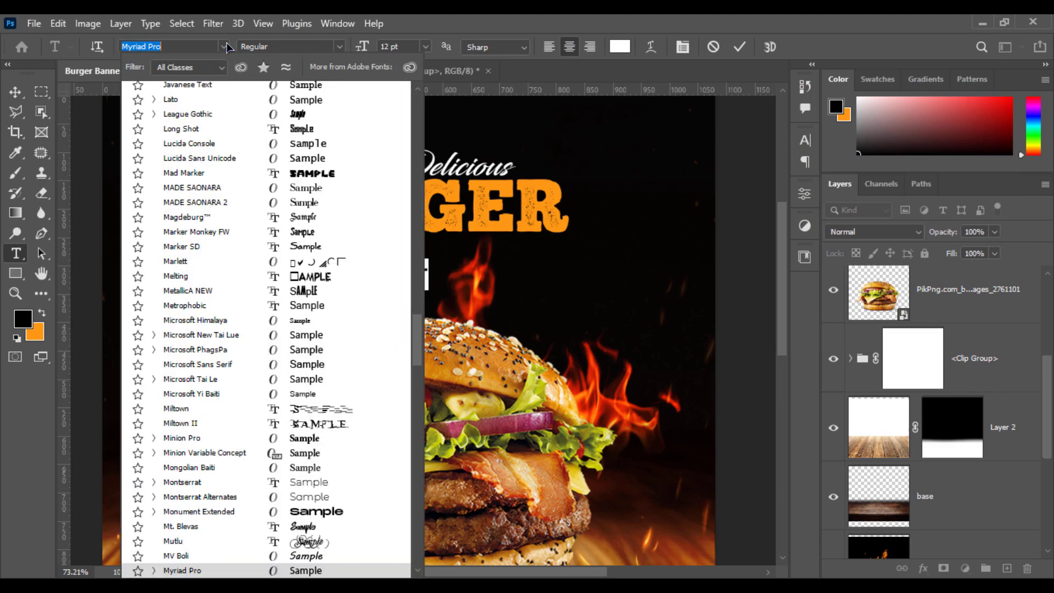
scroll(245, 93, "up", 3)
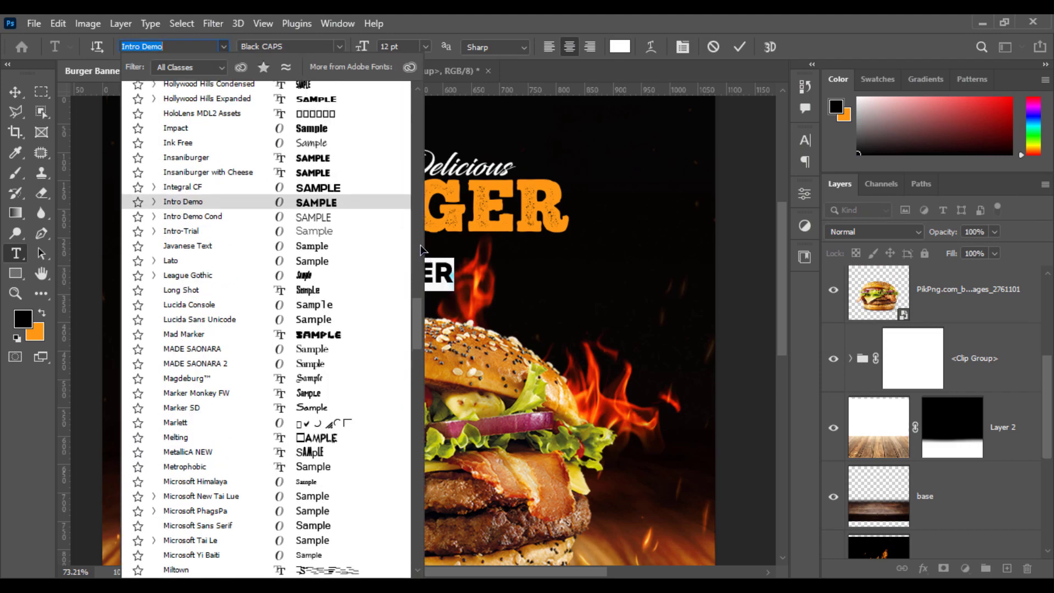
scroll(423, 250, "up", 10)
left_click(425, 273)
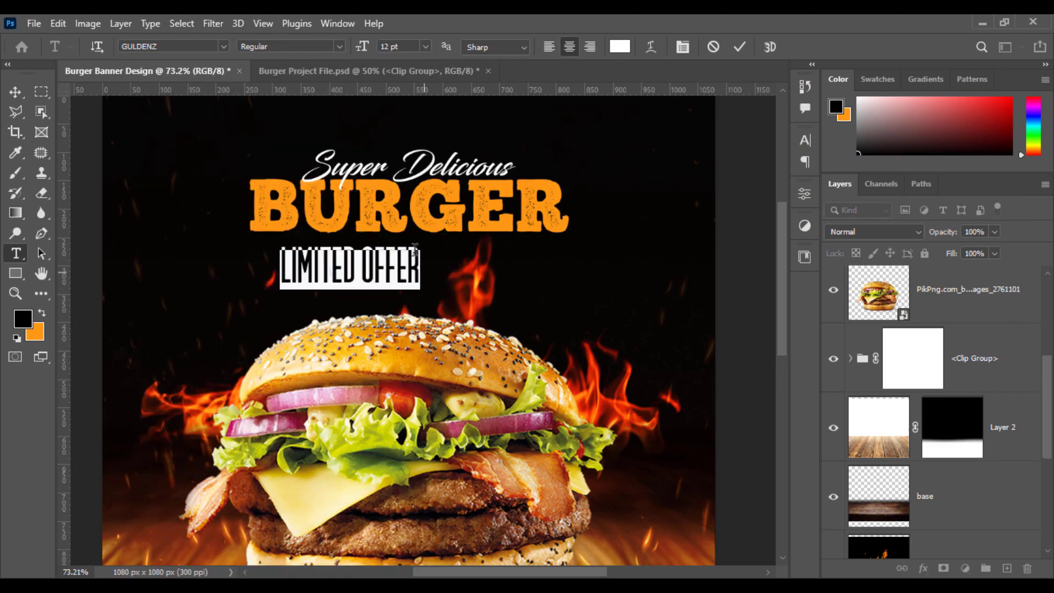
Step: Set the font of the "Limited Offer" text to Blacksword
left_click(224, 47)
key("Down")
key("Down")
key("Down")
key("Down")
key("Down")
key("Down")
key("Down")
key("Down")
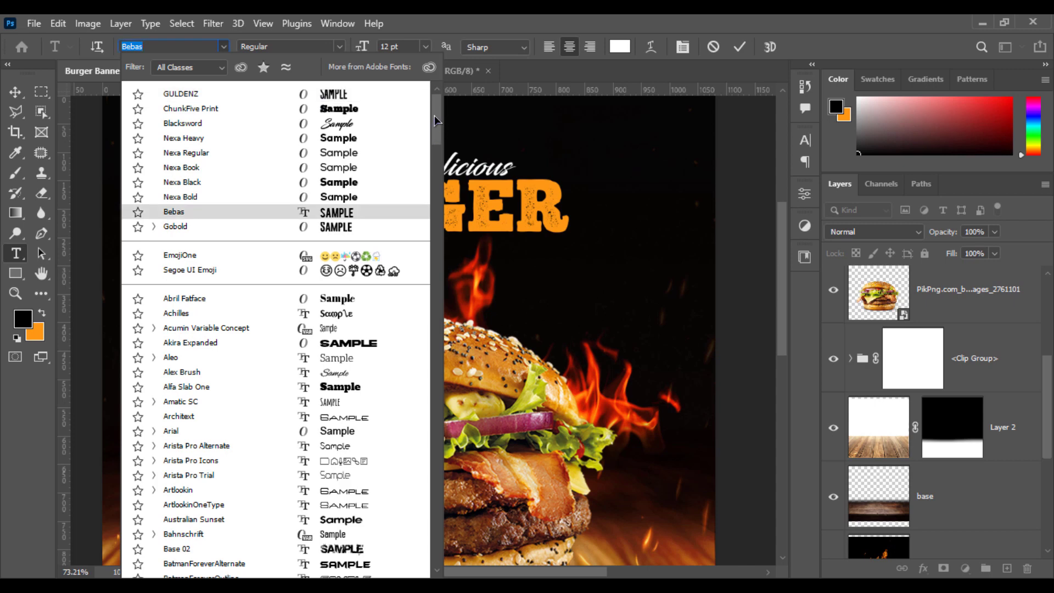
left_click(396, 122)
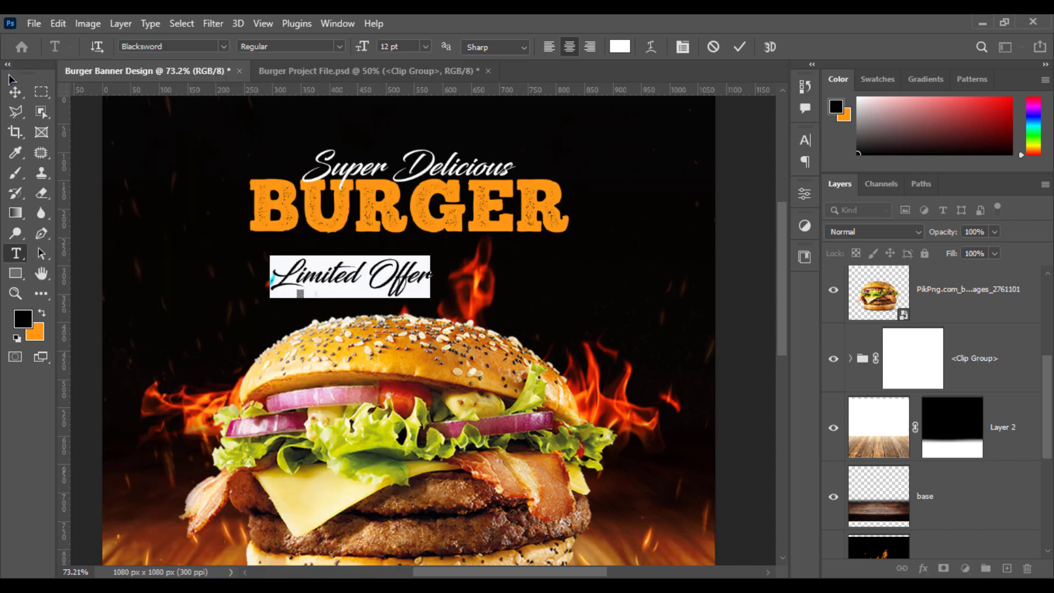
Step: Move "Limited Offer" close beneath "BURGER", center it horizontally on the canvas and clear the selection
left_click(15, 92)
left_click_drag(430, 271, 450, 254)
key("ctrl+a")
left_click(354, 48)
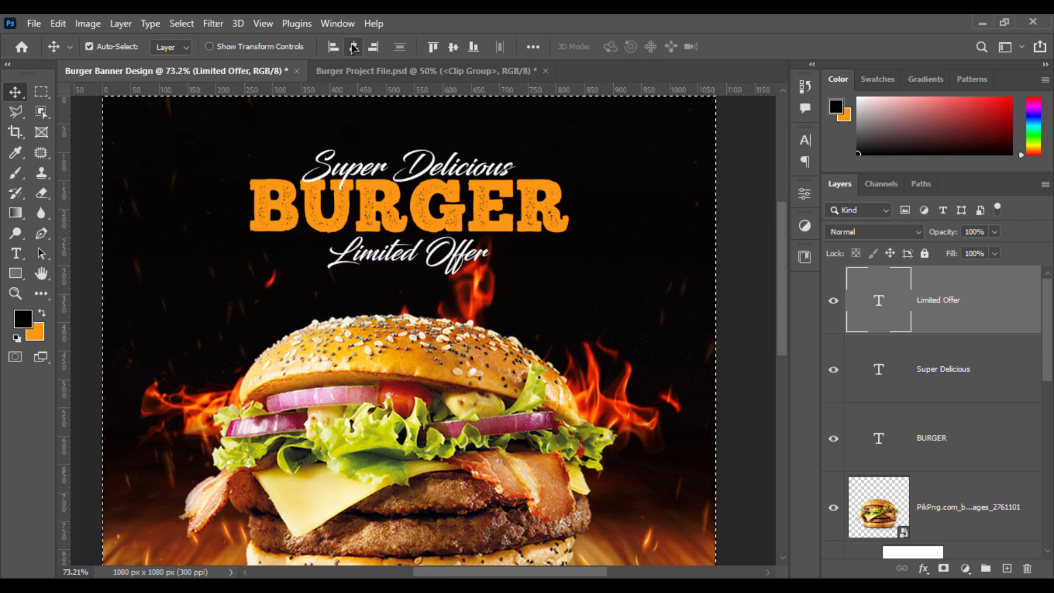
key("ctrl+d")
Step: Scale the "Limited Offer" text down to about 88% around its center
scroll(605, 324, "down", 3)
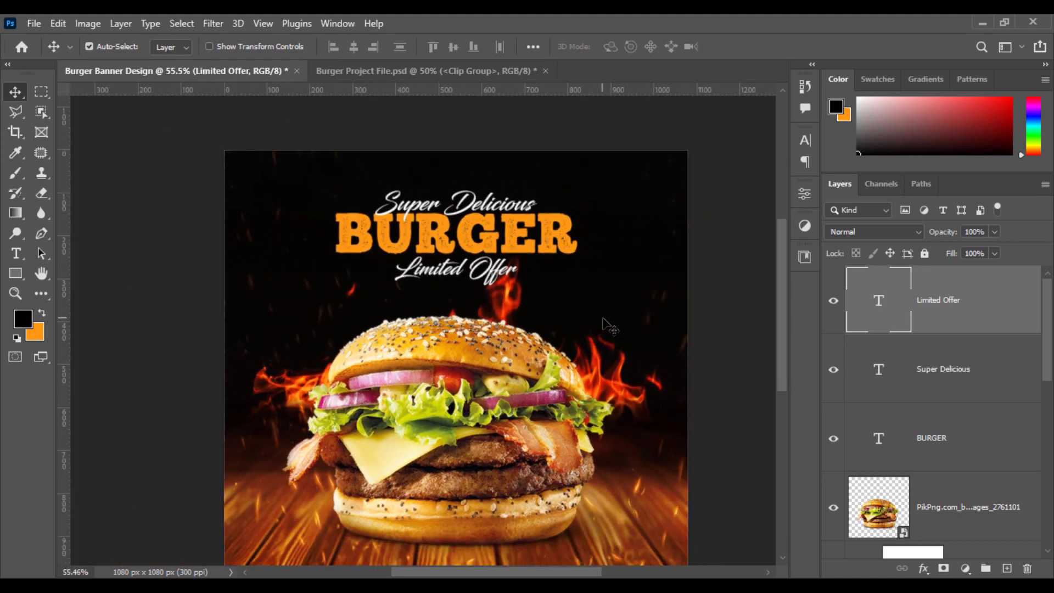
scroll(609, 326, "up", 2)
key("ctrl+t")
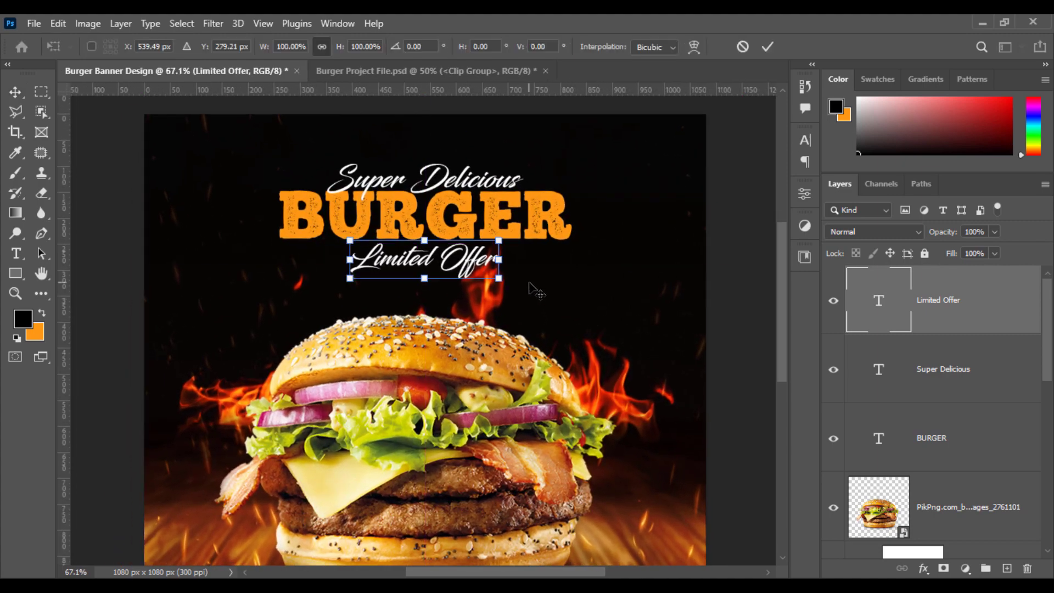
left_click_drag(503, 282, 495, 282)
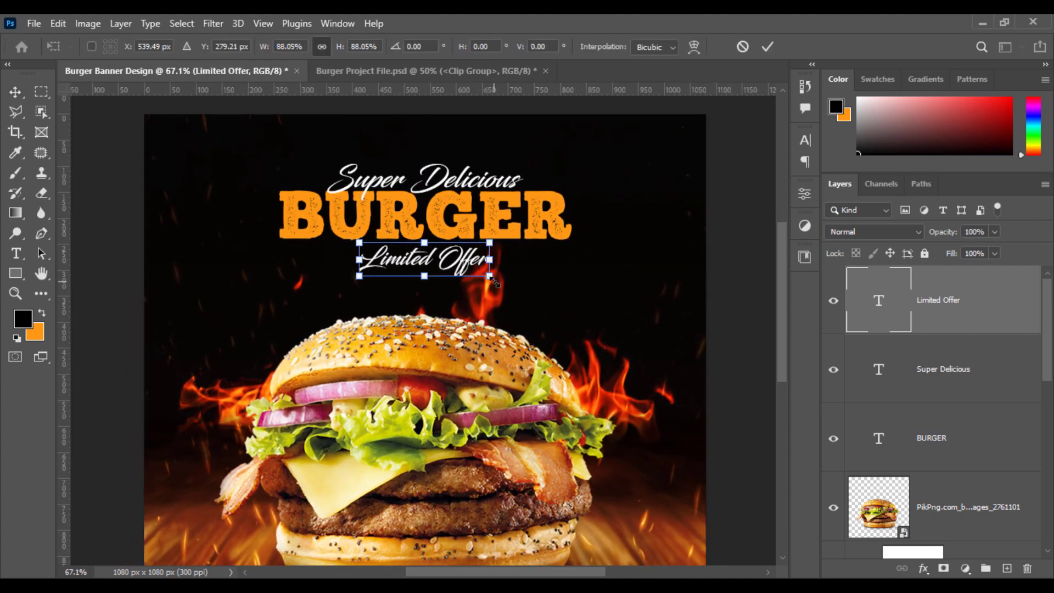
key("Return")
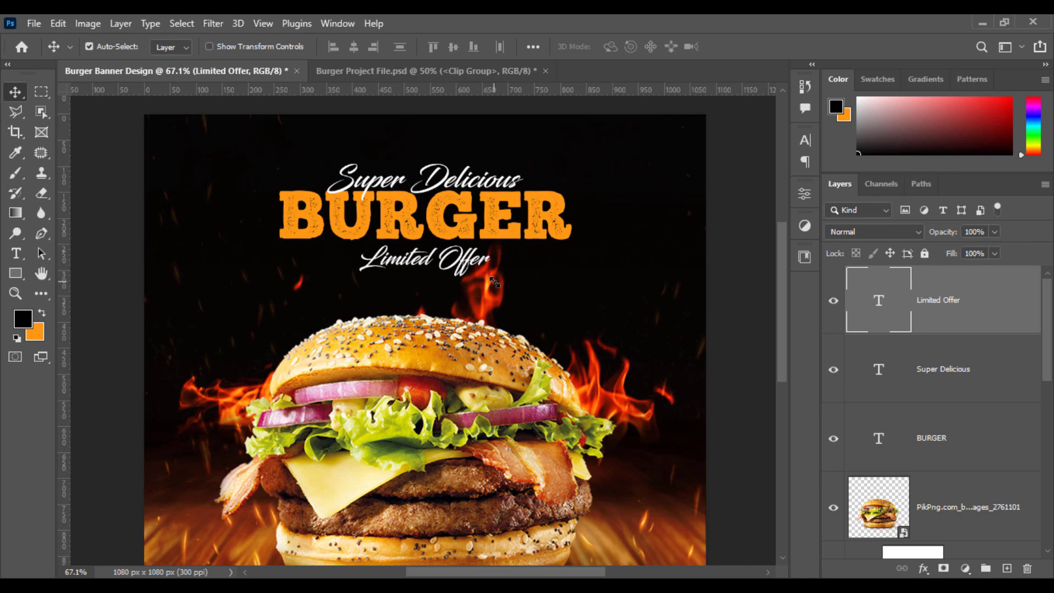
Step: Add a text line reading "ORDER NO2!" at the canvas's left edge beside the burger's top bun
left_click(16, 254)
left_click(200, 326)
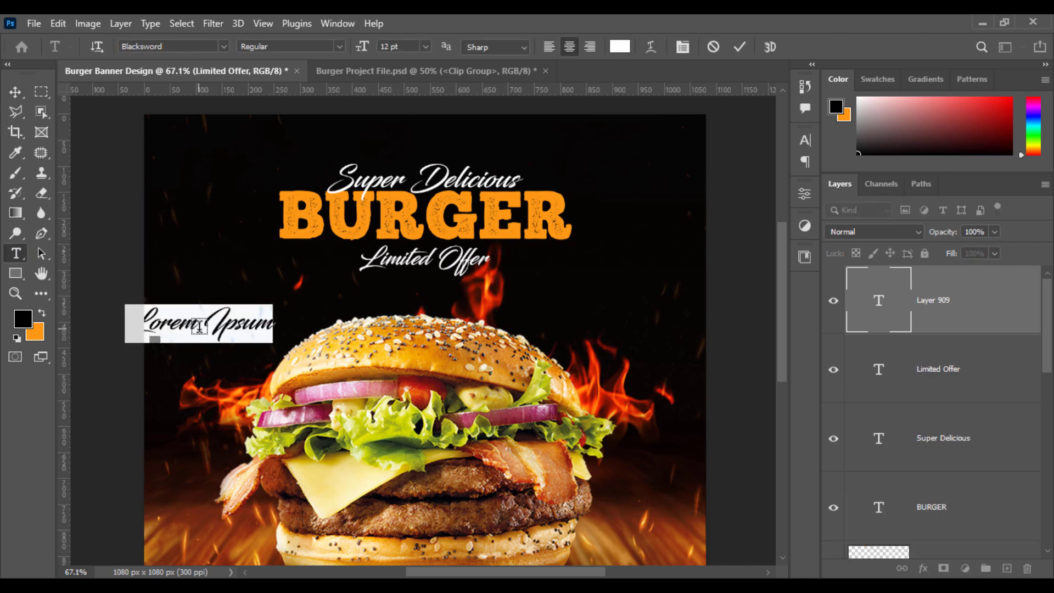
type("ORDER")
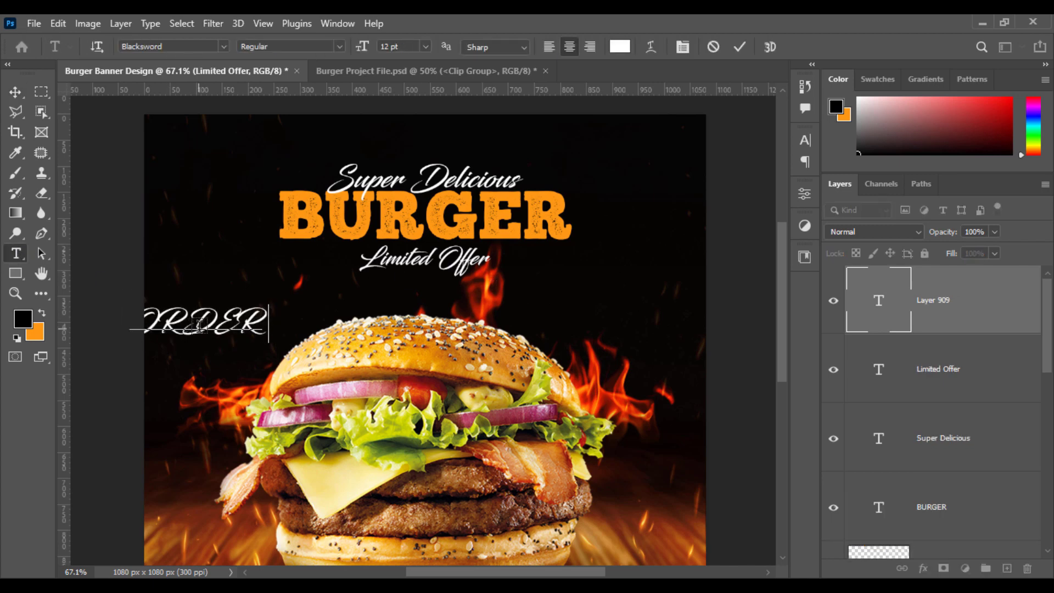
type(" NOW!")
Step: Set the font of the whole new order text line to Nexa Heavy
key("ctrl+a")
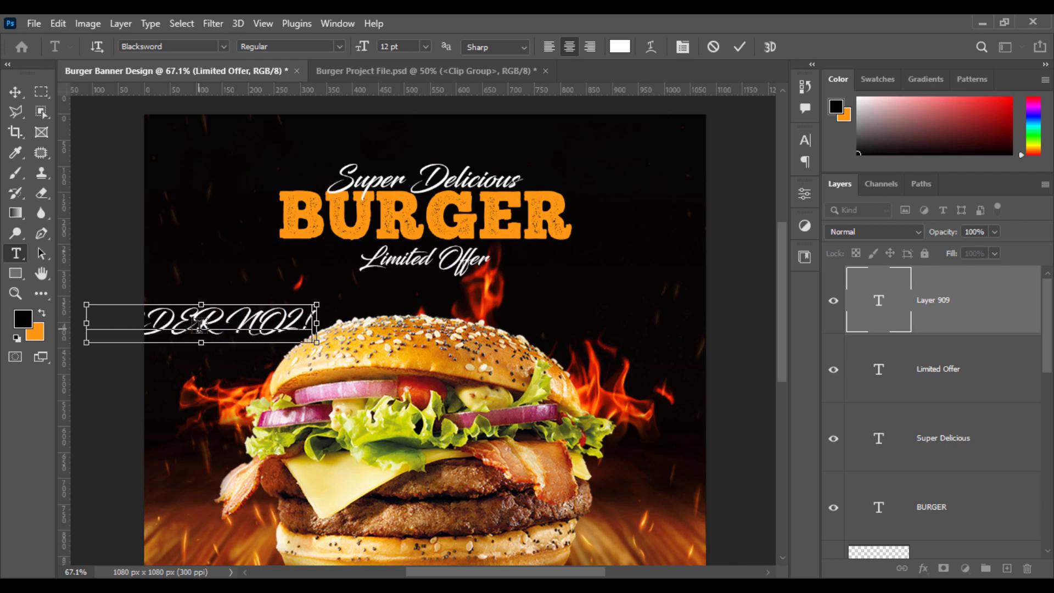
left_click(222, 47)
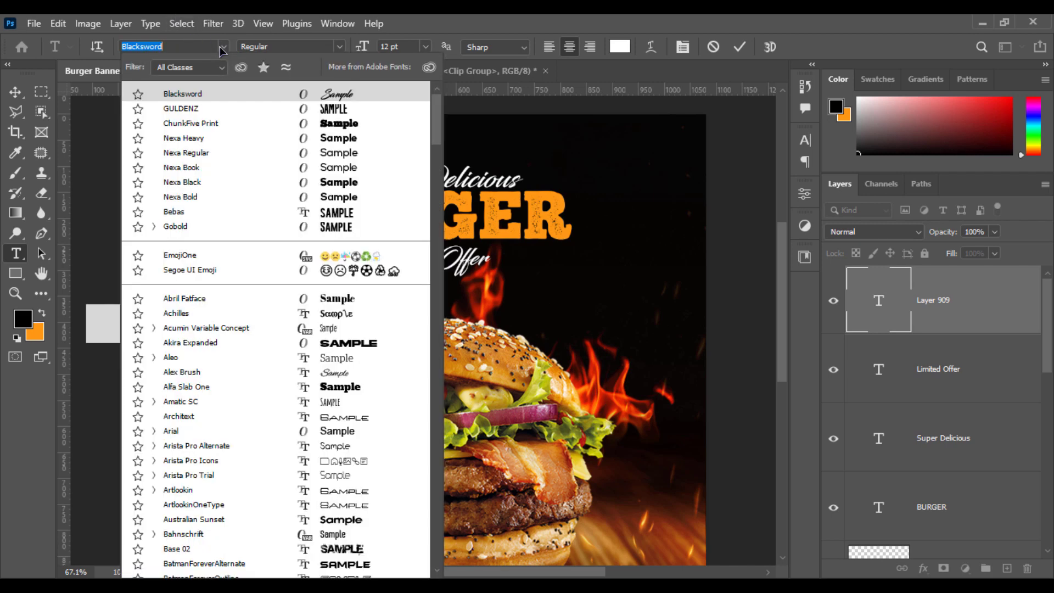
left_click(241, 138)
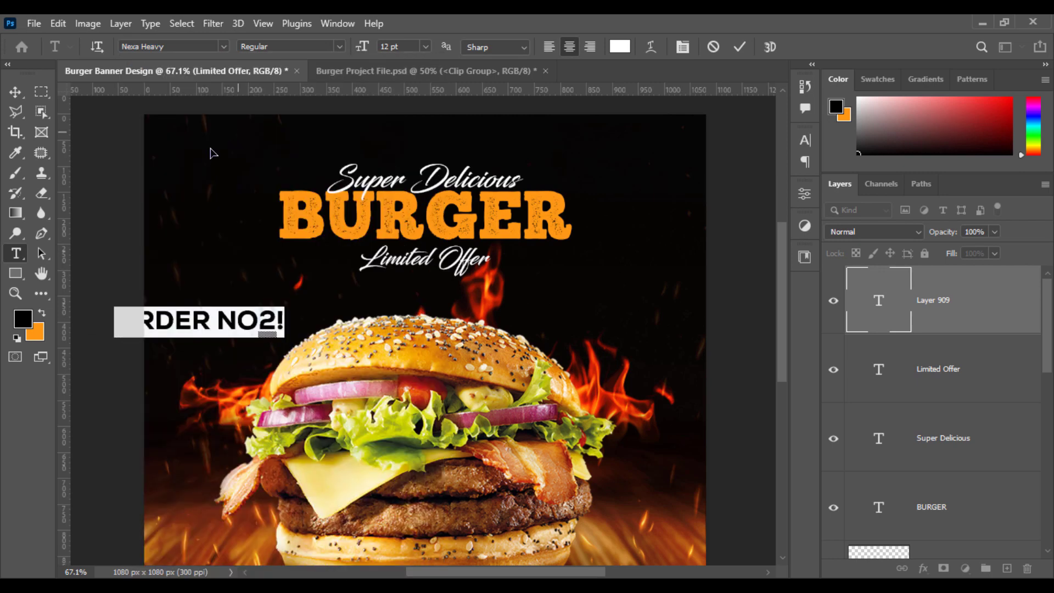
Step: Replace the last two characters of the order text with "W!" so that it reads "ORDER NOW!"
left_click(261, 322)
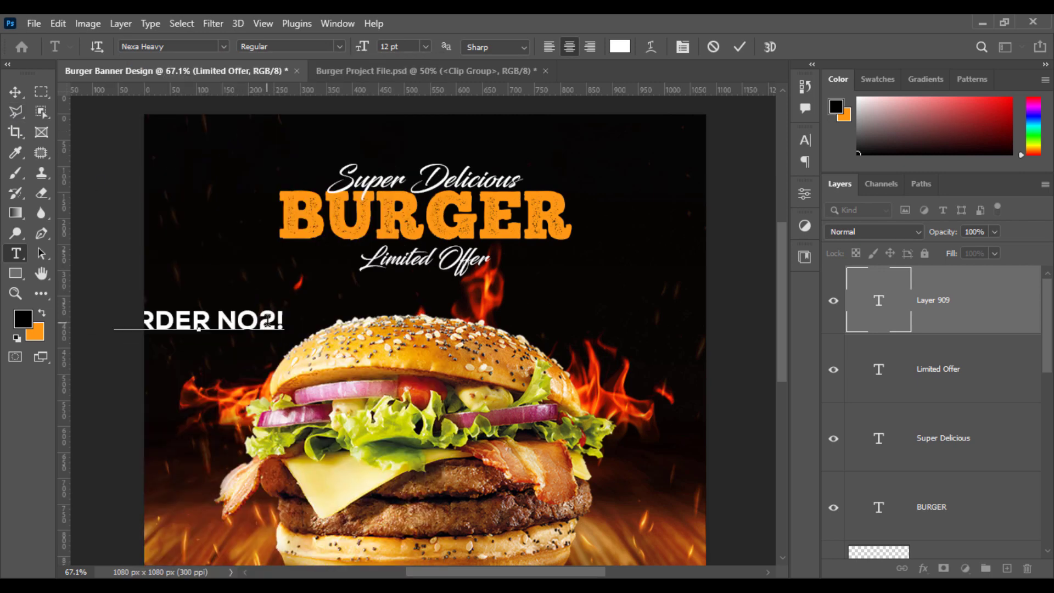
left_click_drag(265, 323, 307, 320)
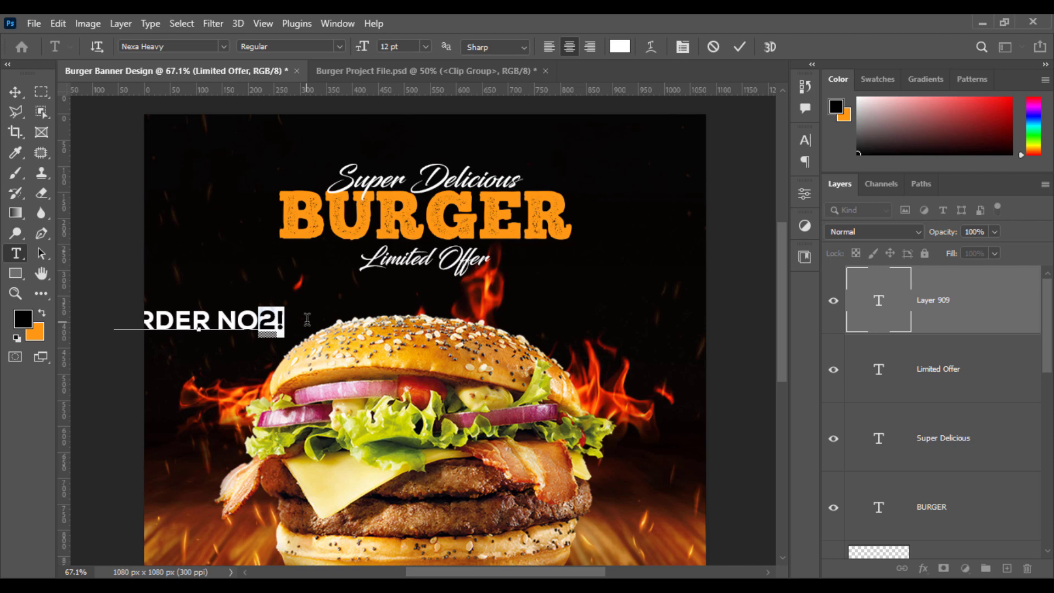
type("W!")
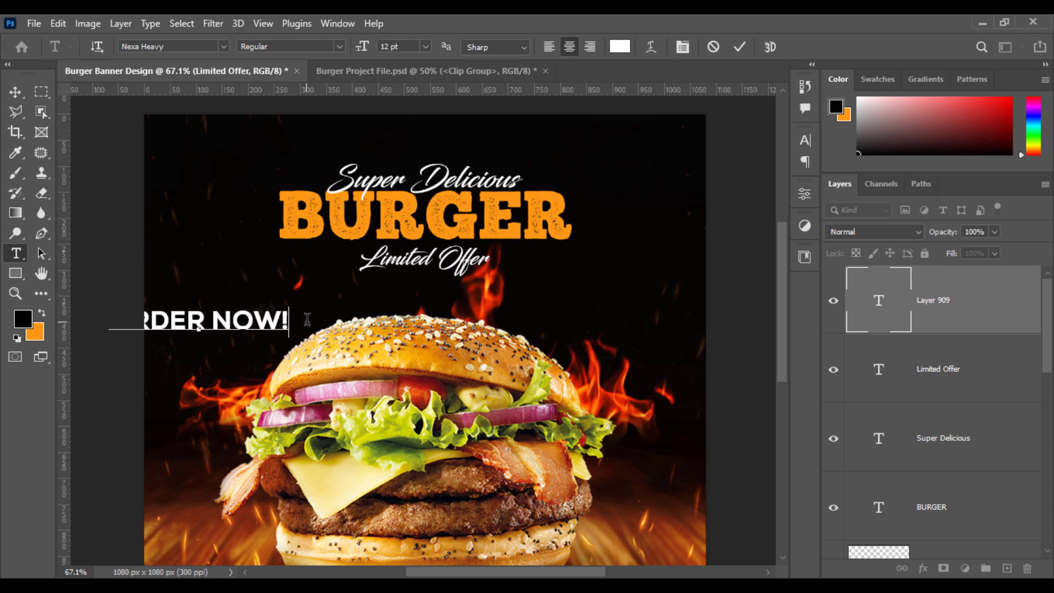
Step: Move the "ORDER NOW!" text below "Limited Offer" and center it horizontally on the canvas
left_click(15, 91)
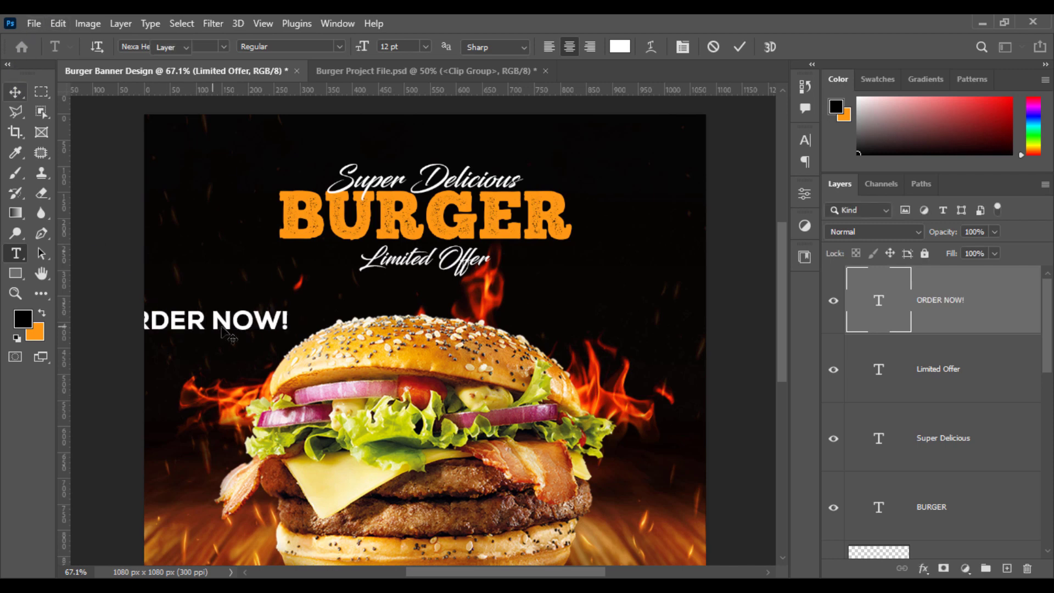
left_click_drag(221, 329, 456, 307)
key("ctrl+a")
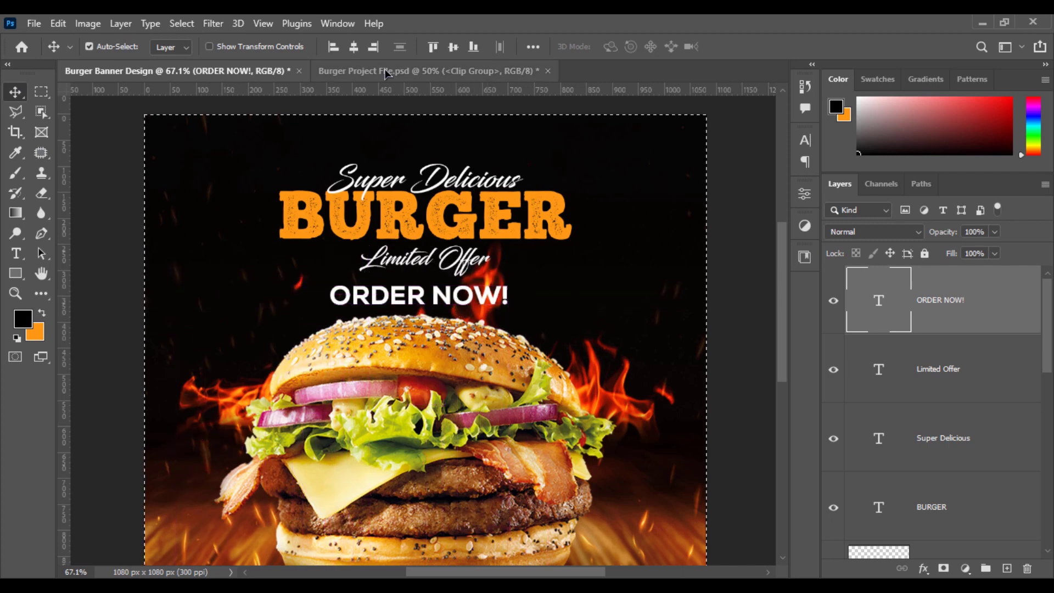
left_click(354, 47)
key("ctrl+d")
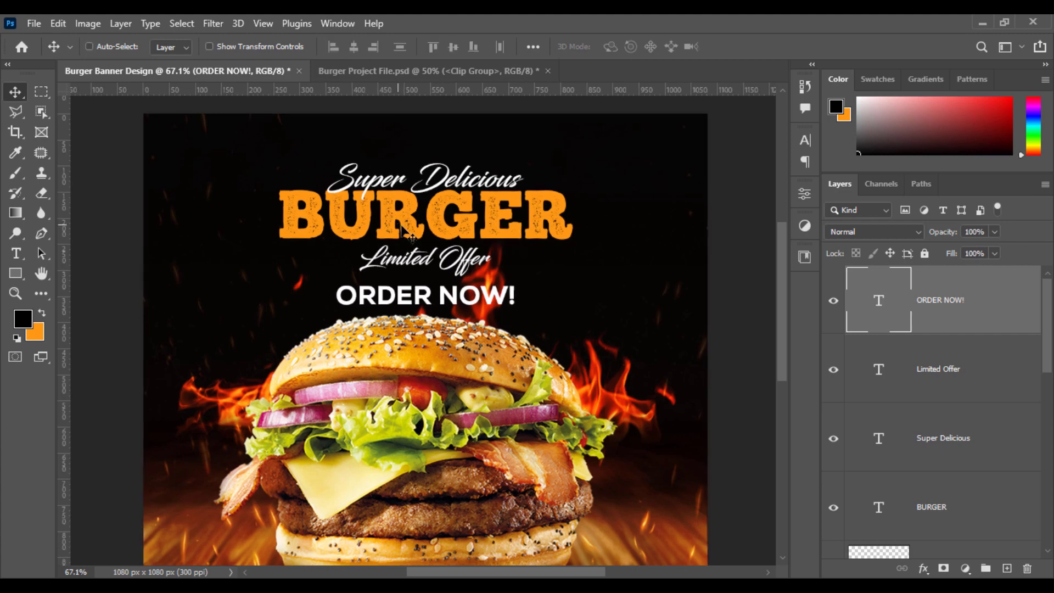
scroll(409, 250, "up", 5)
left_click_drag(436, 324, 437, 317)
Step: Set the tracking of the whole "ORDER NOW!" text to 240
left_click(17, 254)
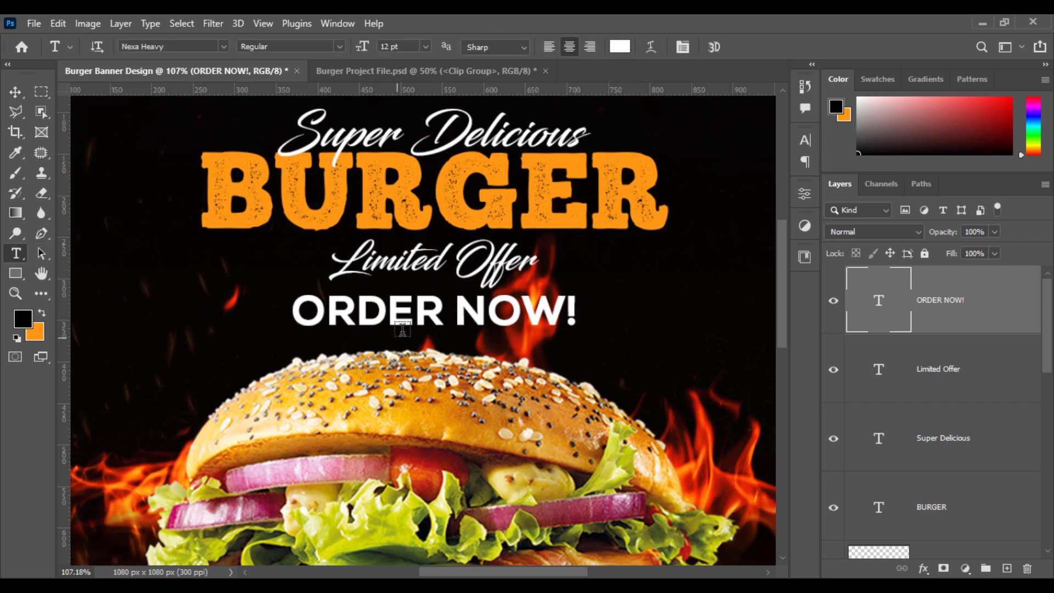
left_click(403, 323)
key("ctrl+a")
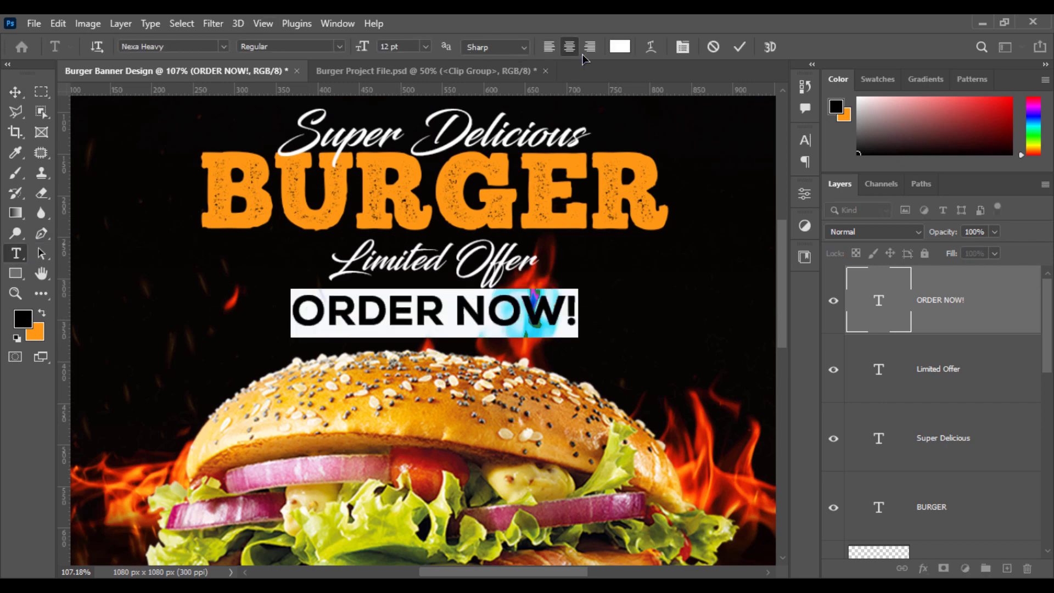
left_click(683, 48)
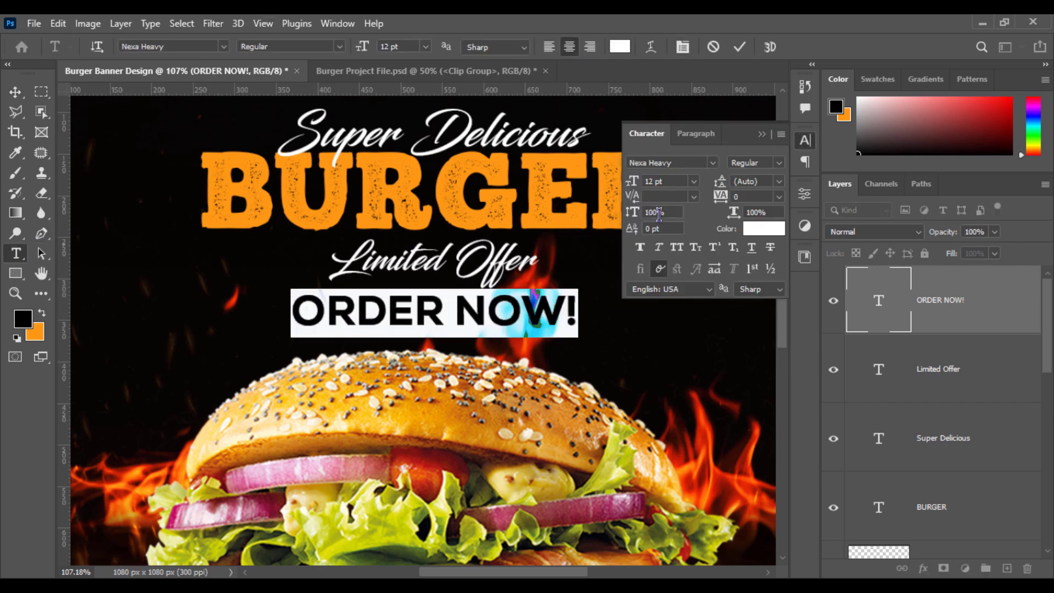
left_click_drag(719, 202, 728, 207)
Step: Color the "ORDER NOW!" text orange ff9915 like the background swatch and set its size to 10 pt
left_click(762, 229)
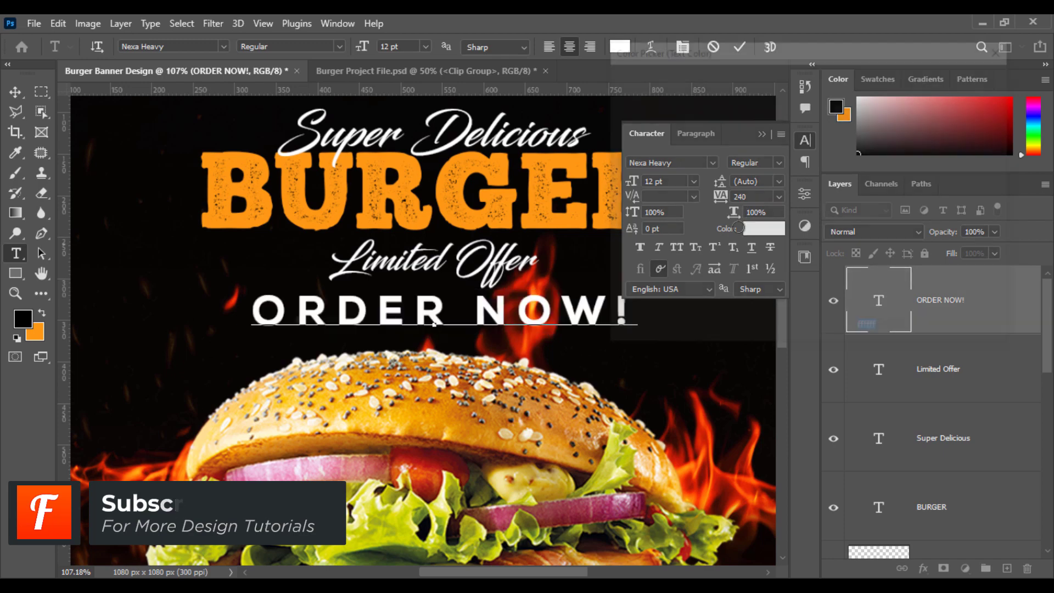
left_click(38, 334)
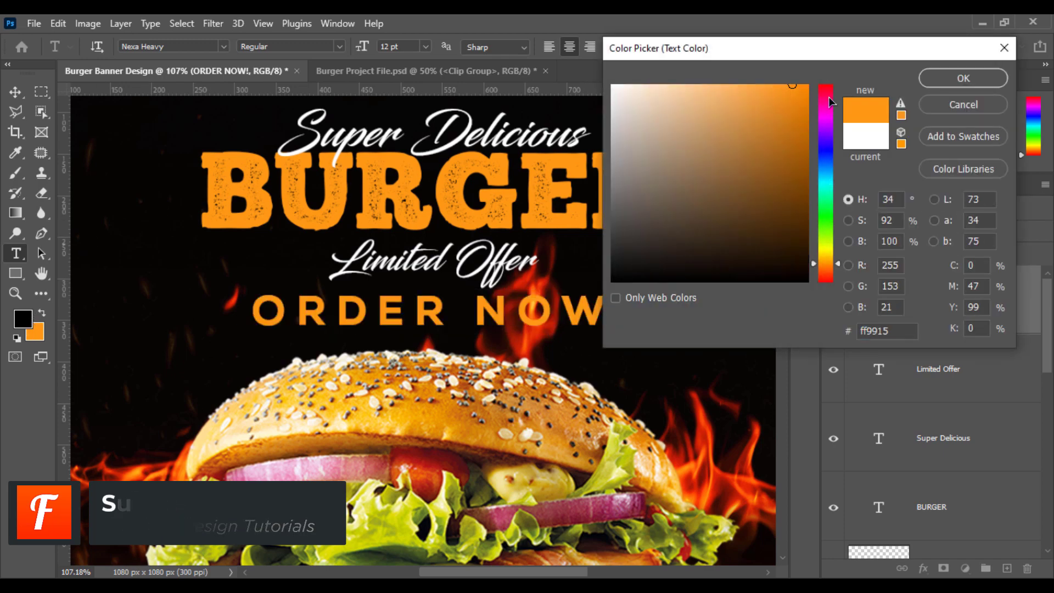
left_click(929, 84)
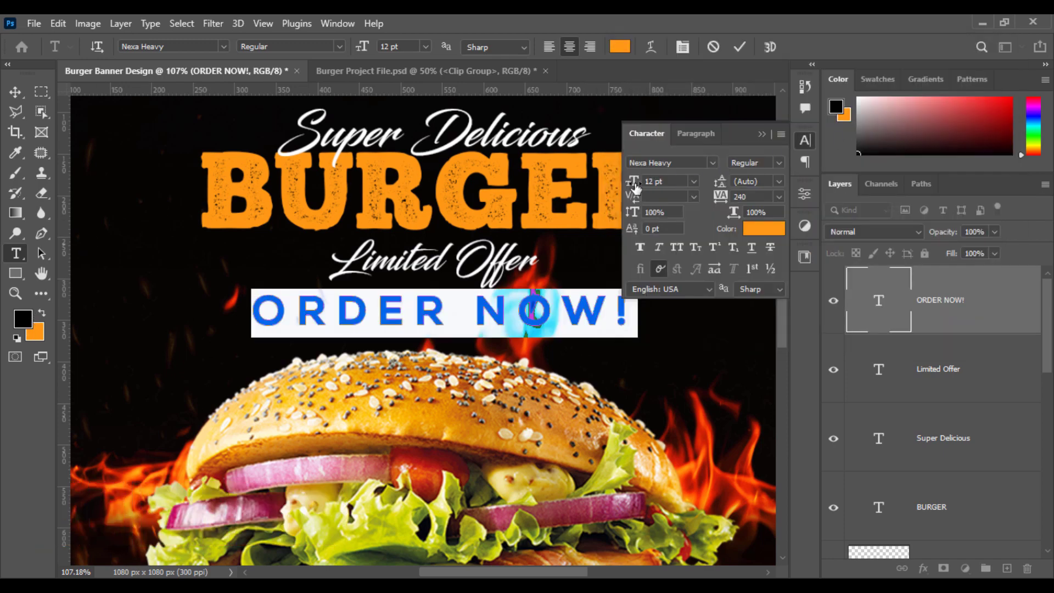
left_click_drag(634, 187, 633, 189)
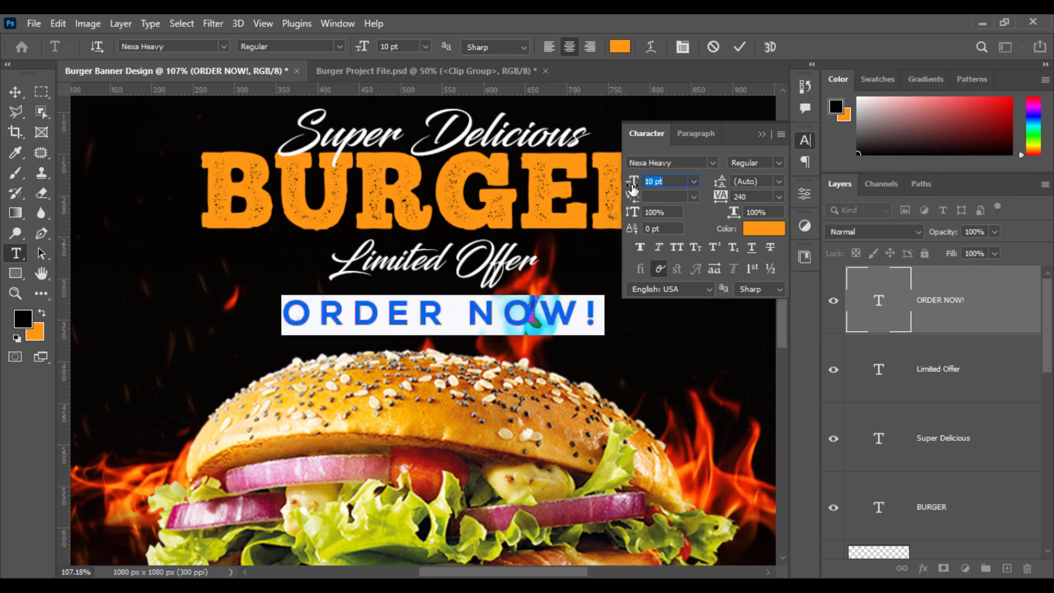
left_click(759, 135)
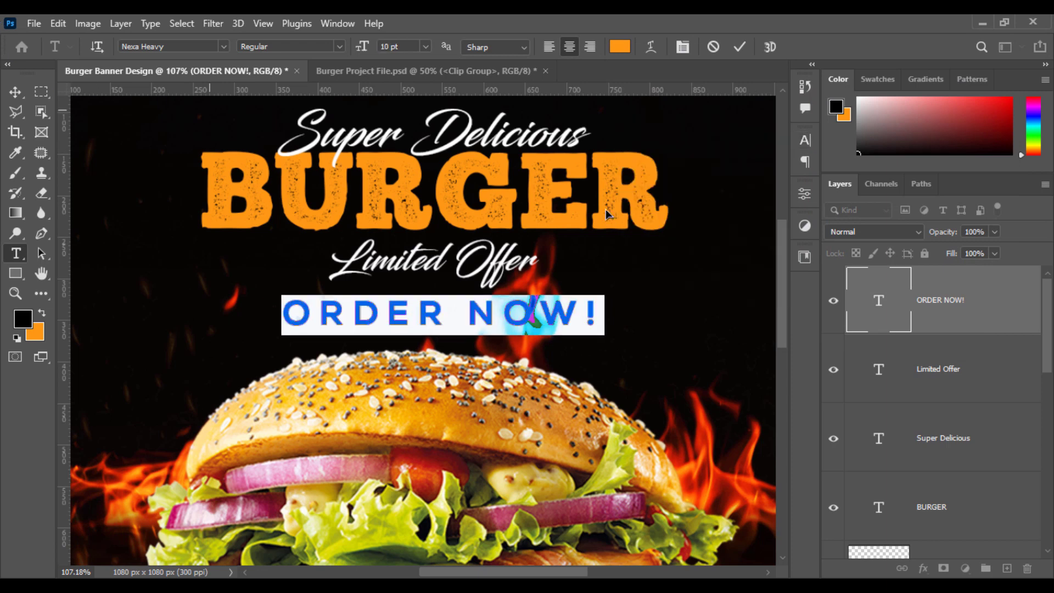
Step: Align the horizontal centers of the ORDER NOW!, Limited Offer, Super Delicious and BURGER text layers
left_click(965, 516, "shift")
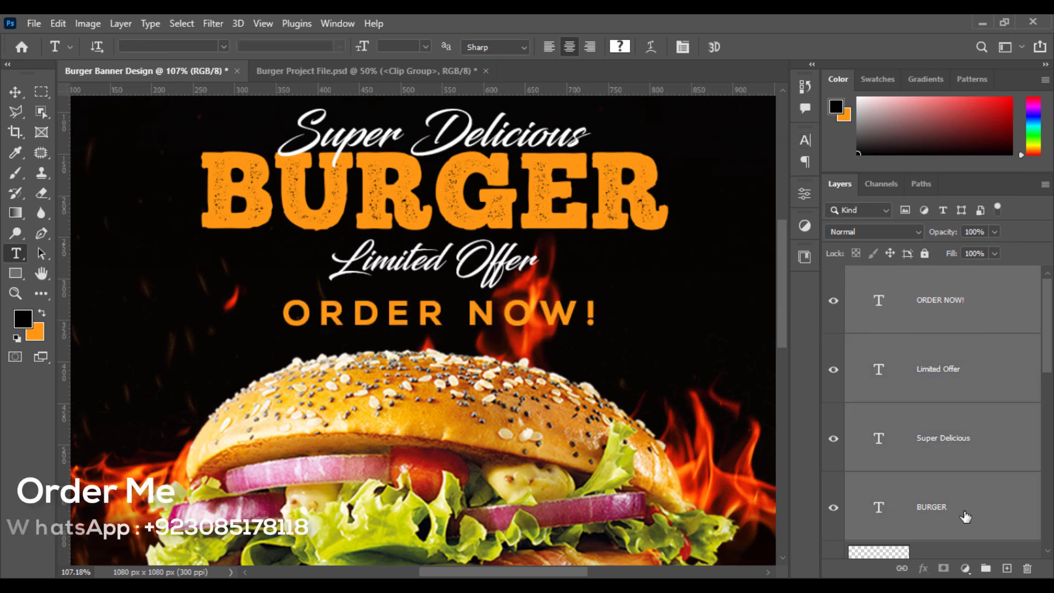
left_click(11, 82)
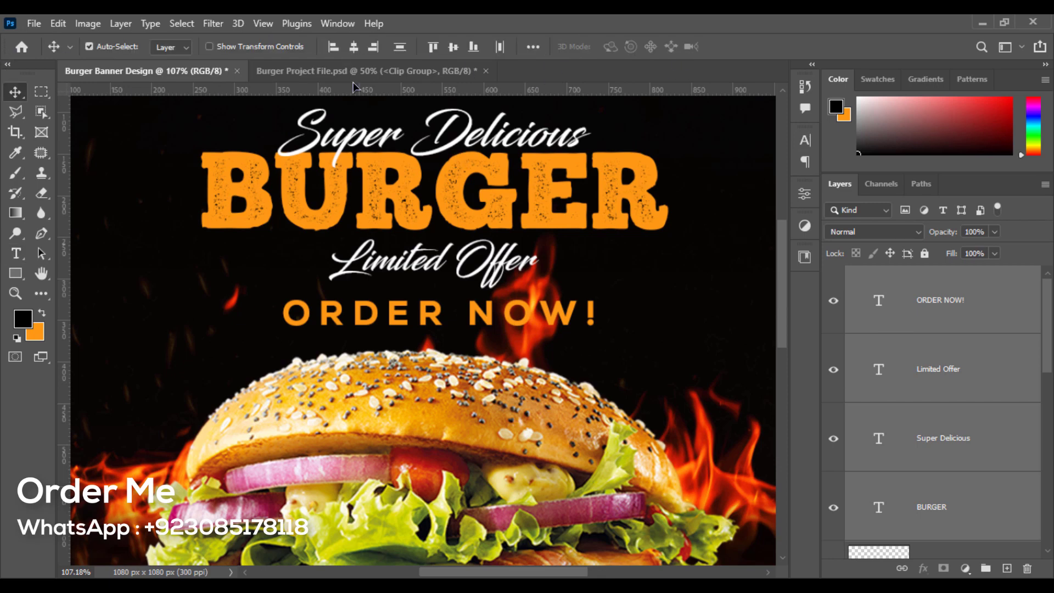
left_click(353, 48)
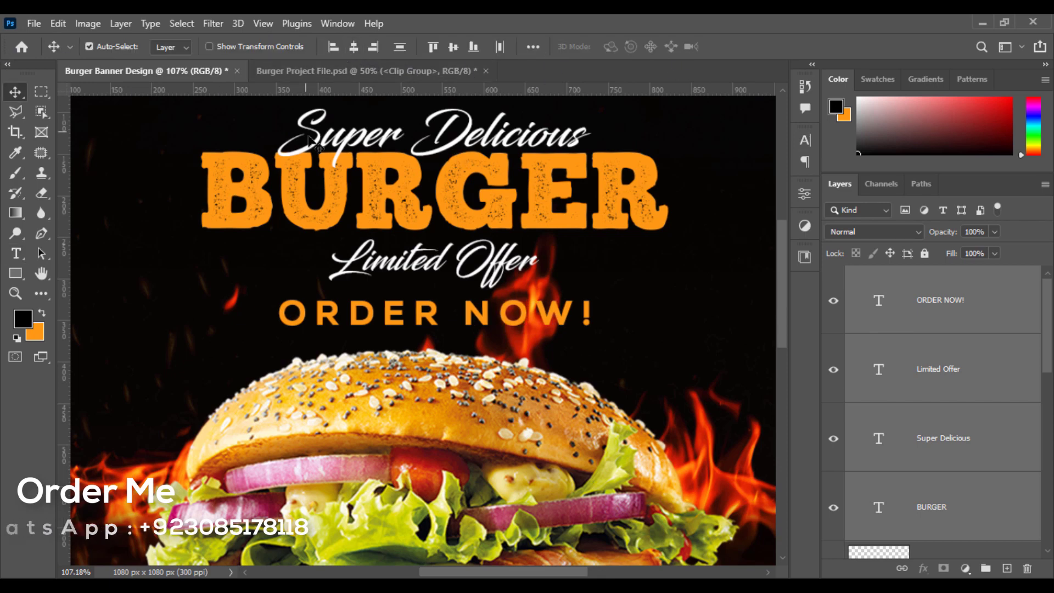
Step: Move the four selected text layers up together by about 9 px
scroll(311, 144, "down", 4)
key("ctrl+0")
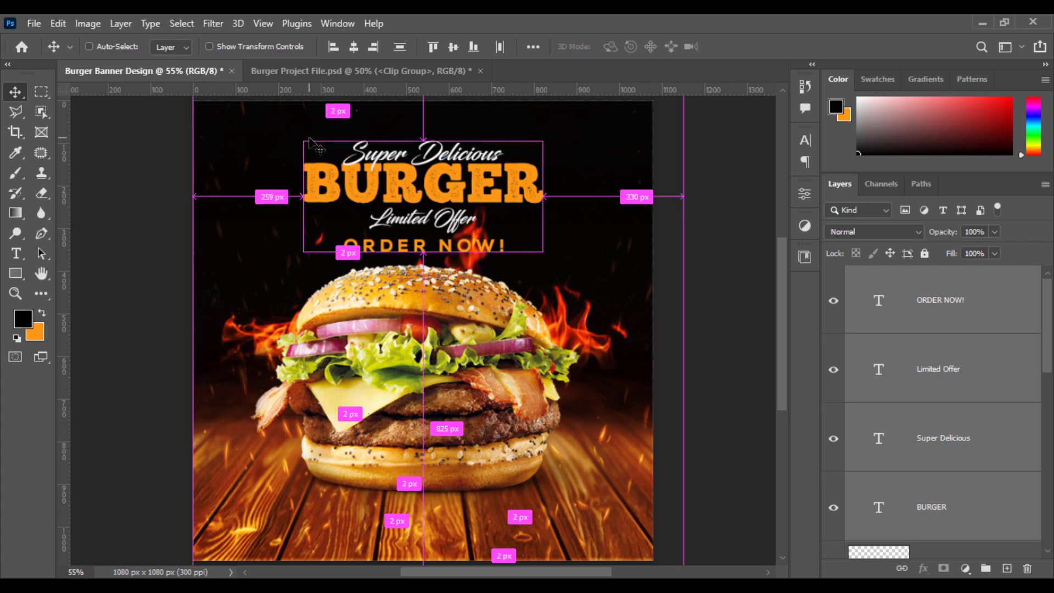
key("ctrl+t")
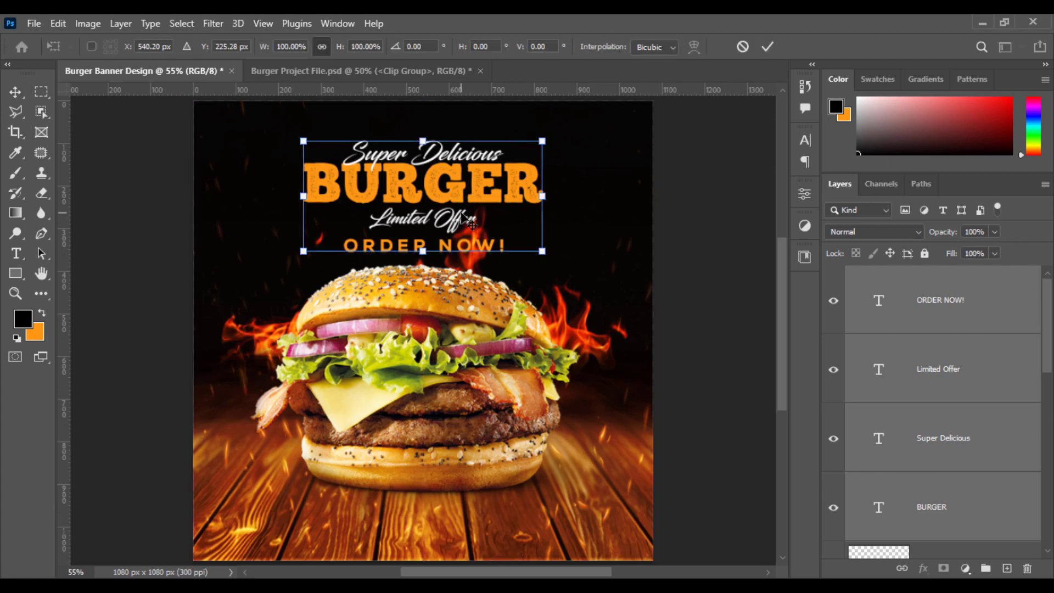
key("Up")
key("Up")
key("Up")
key("Up")
key("Up")
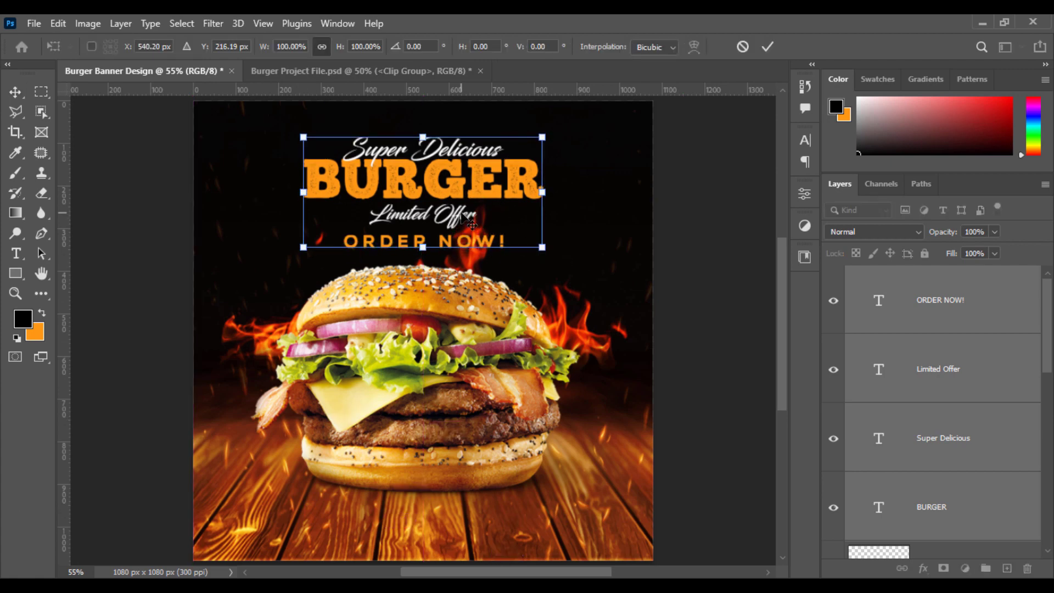
key("Return")
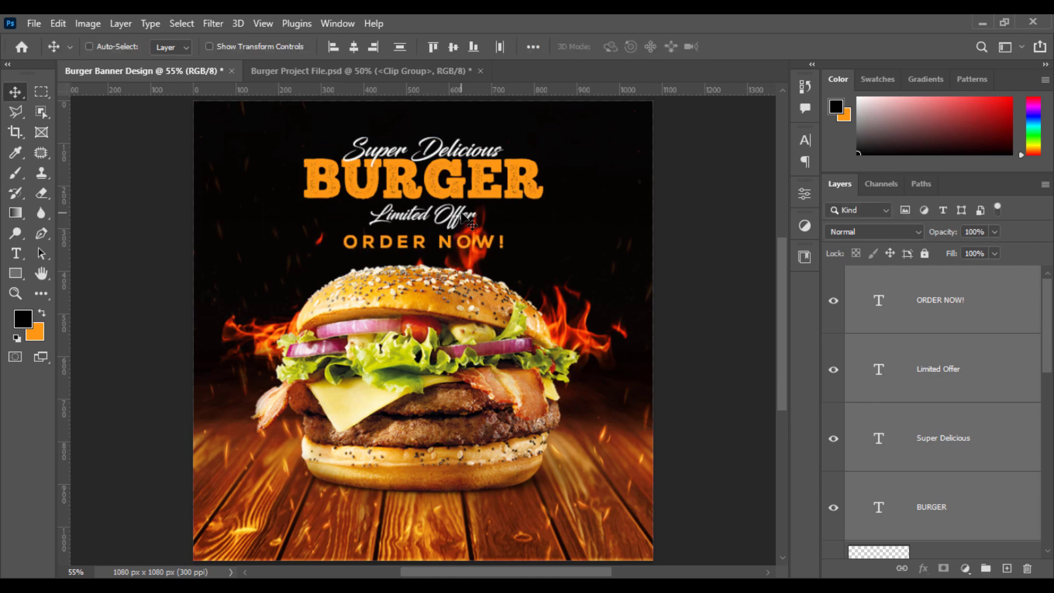
Step: Copy the Social Link group from the Untitled-1 document onto the bottom of the burger banner
scroll(568, 200, "down", 3)
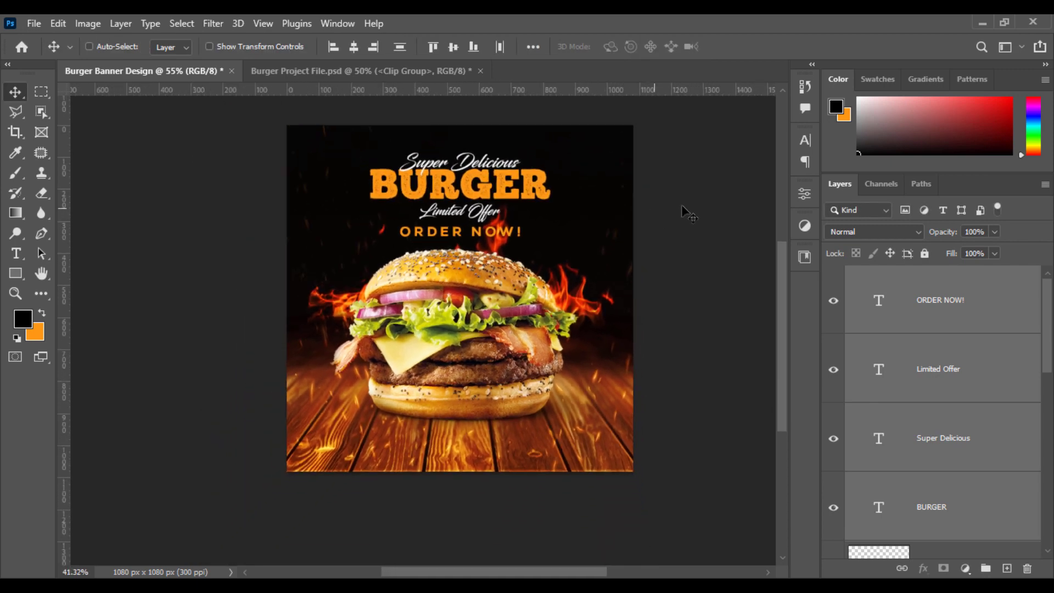
scroll(594, 264, "up", 1)
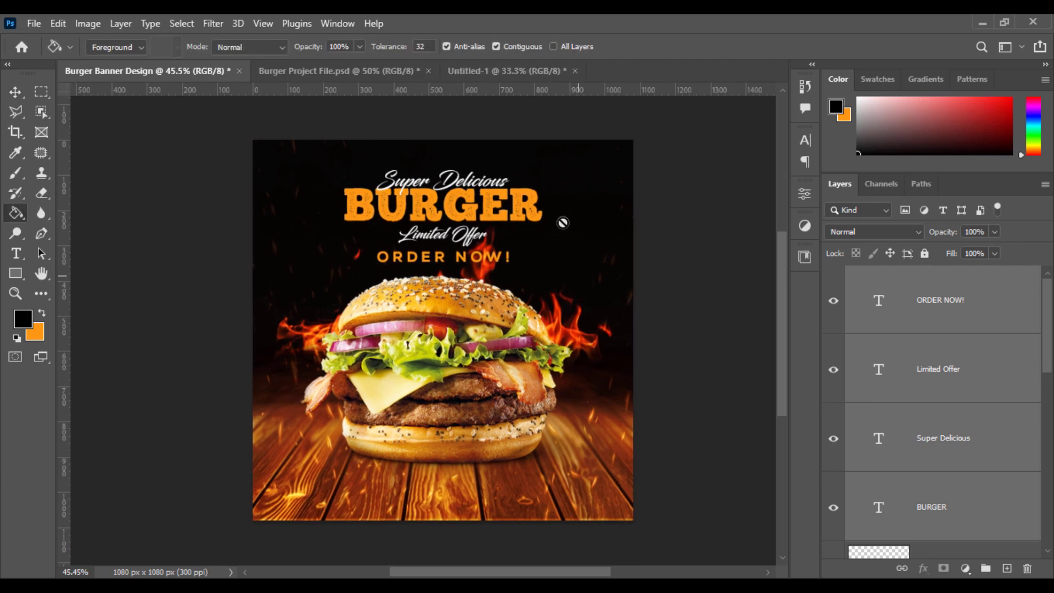
left_click(514, 75)
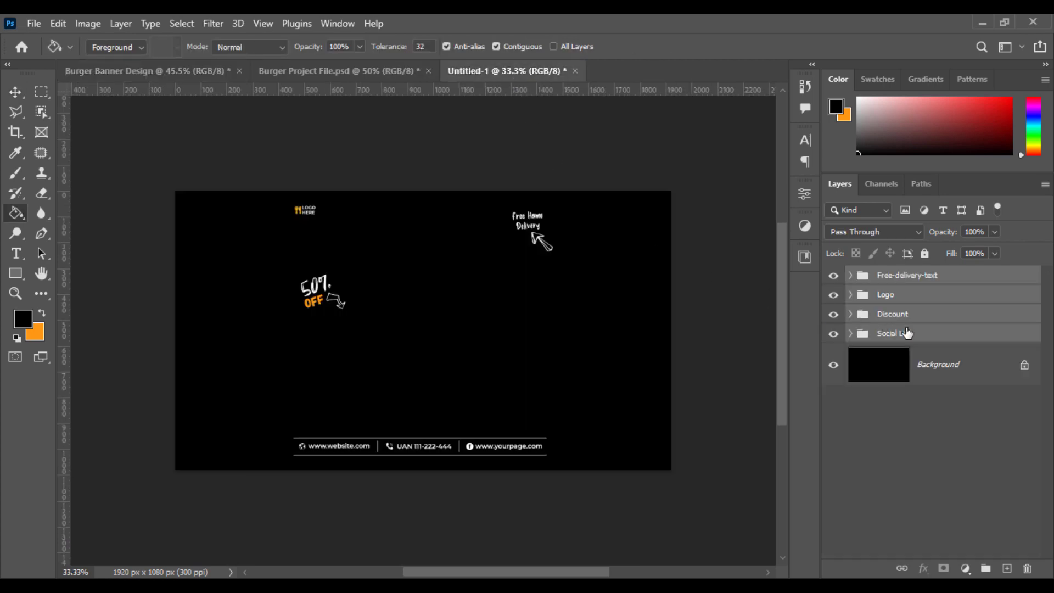
left_click_drag(909, 330, 503, 503)
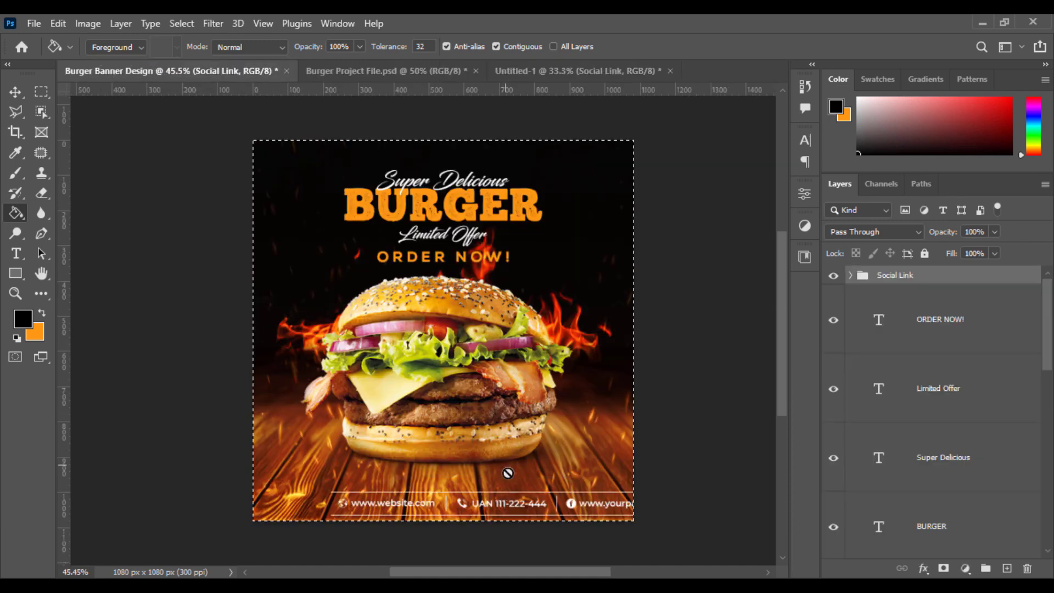
Step: Center the Social Link group horizontally on the canvas and shift it slightly up from the bottom edge
key("ctrl+a")
left_click(17, 92)
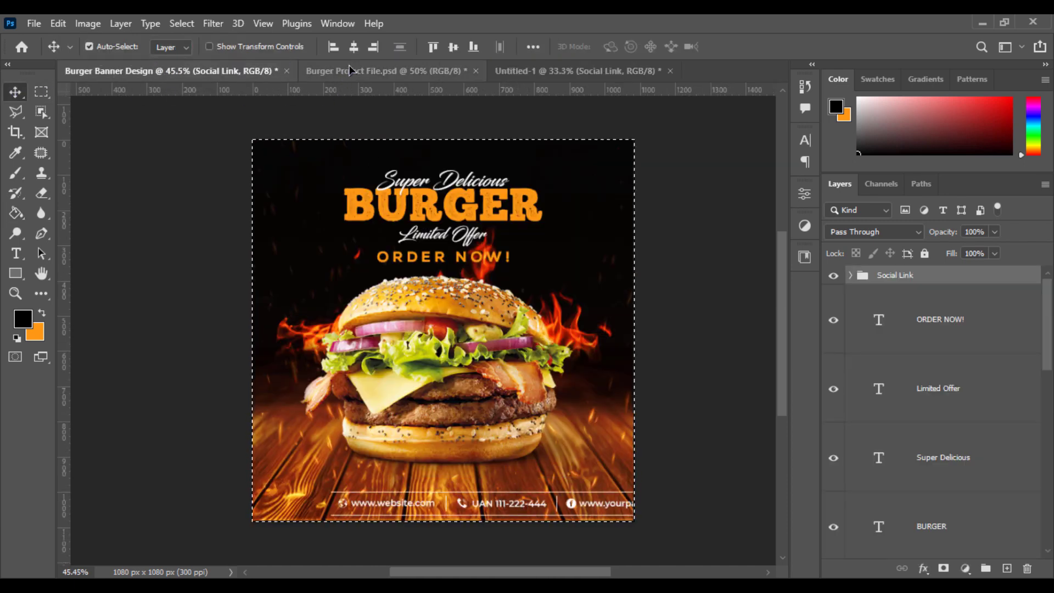
left_click(354, 46)
key("ctrl+d")
key("ctrl+t")
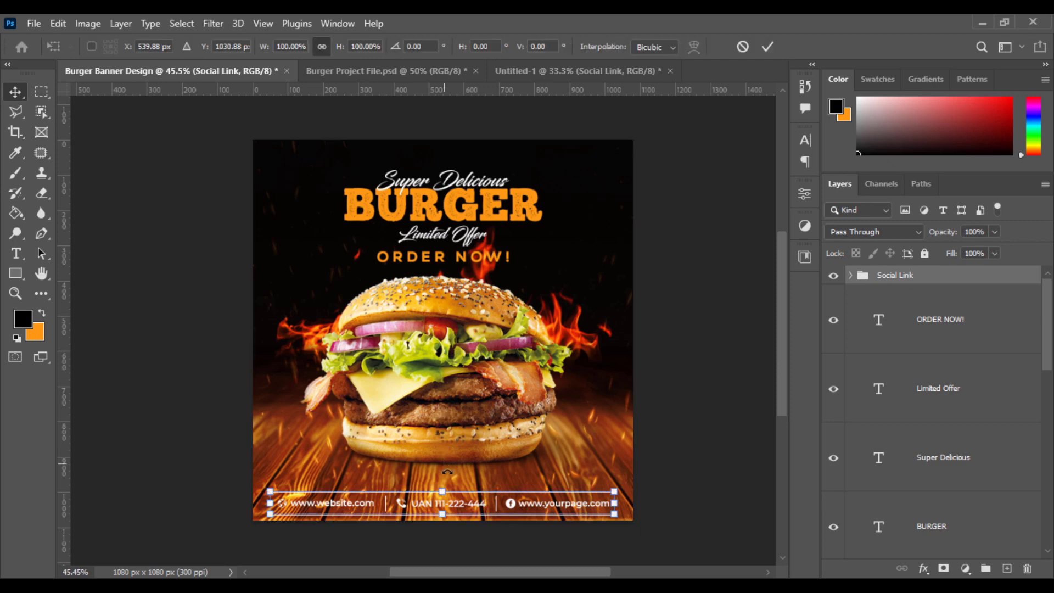
left_click_drag(463, 514, 463, 497)
key("Return")
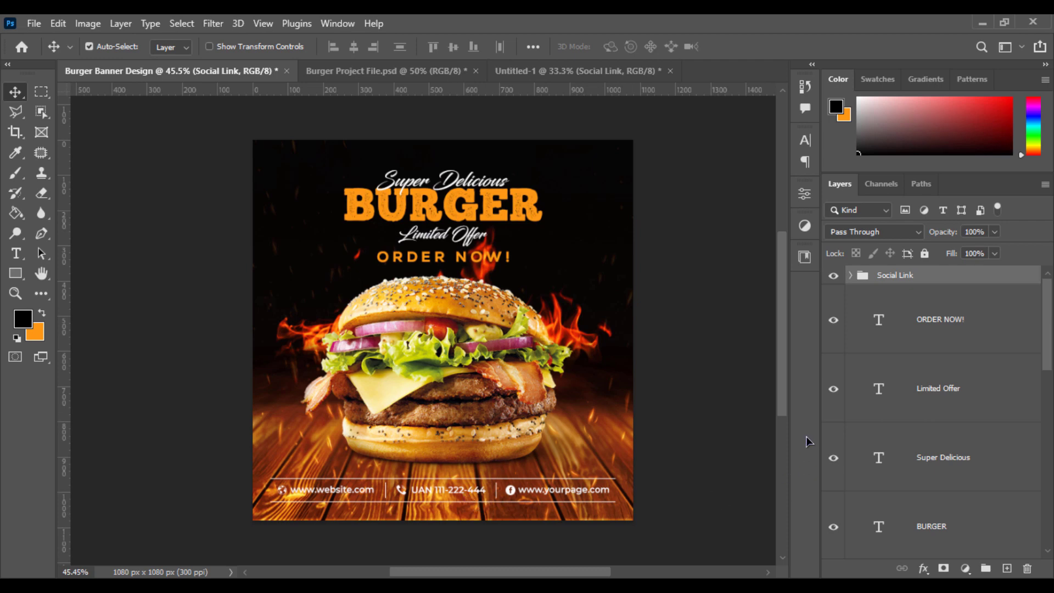
Step: Set the opacity of the <Clip Group> layer beneath the burger to 100%, then deselect all layers
scroll(739, 477, "down", 3)
scroll(911, 486, "down", 3)
scroll(456, 356, "up", 4)
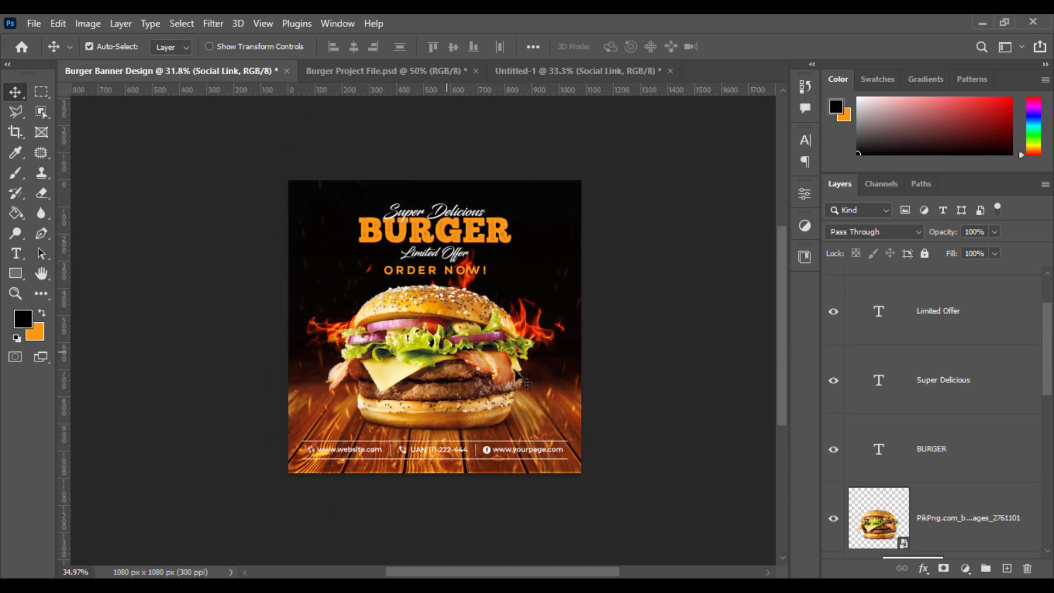
scroll(970, 433, "down", 5)
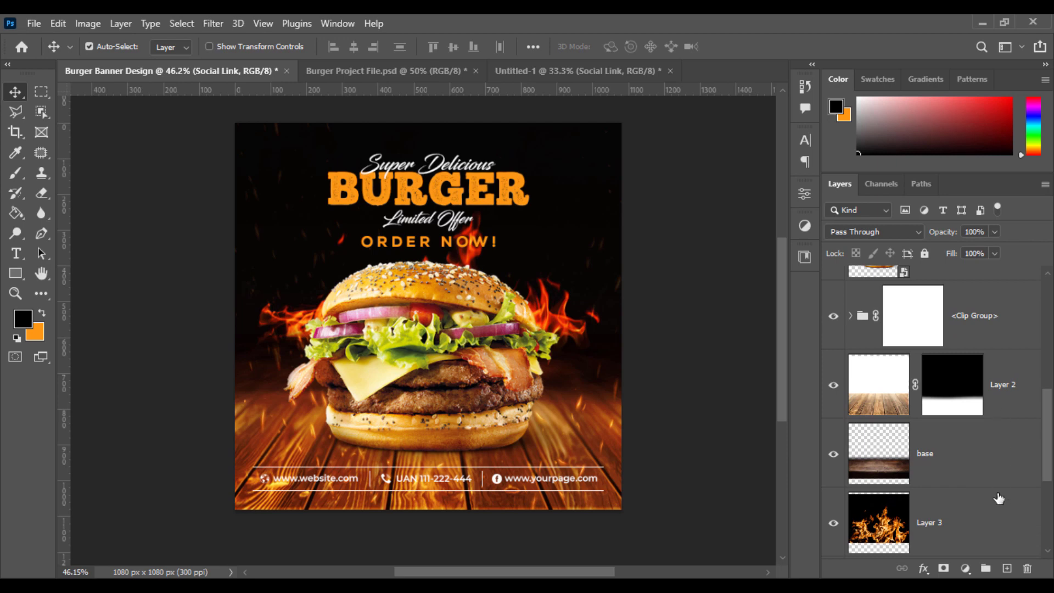
scroll(998, 471, "down", 2)
scroll(988, 473, "up", 3)
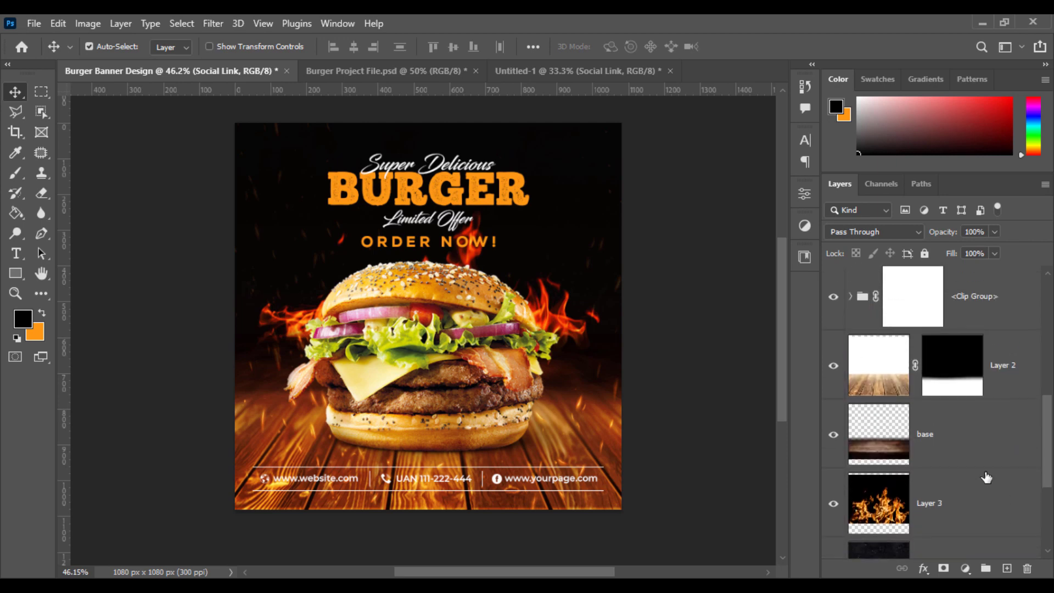
left_click(990, 384)
left_click_drag(997, 233, 1040, 256)
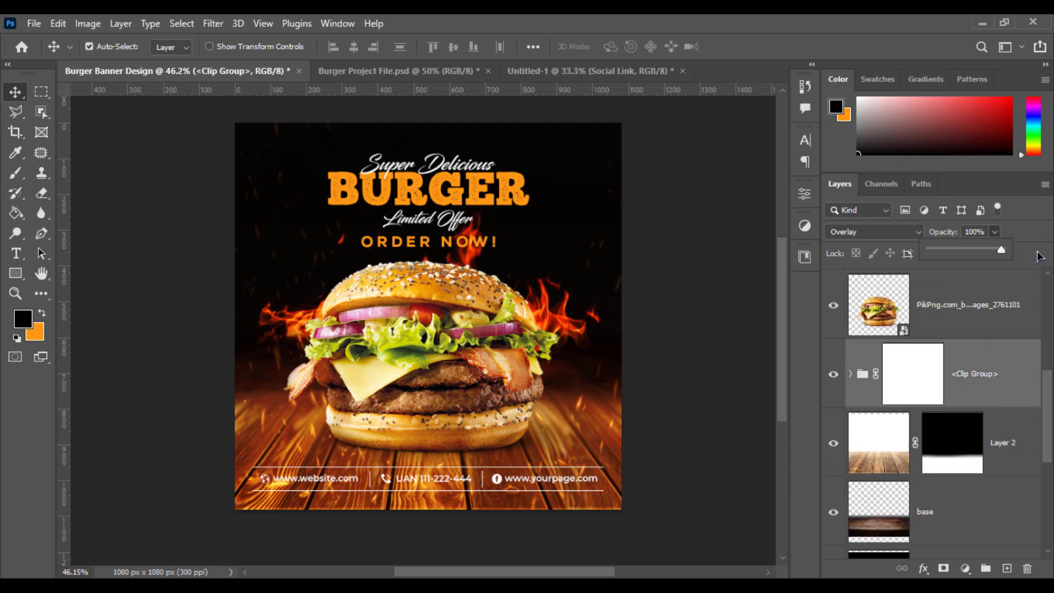
left_click(709, 430)
key("ctrl+plus")
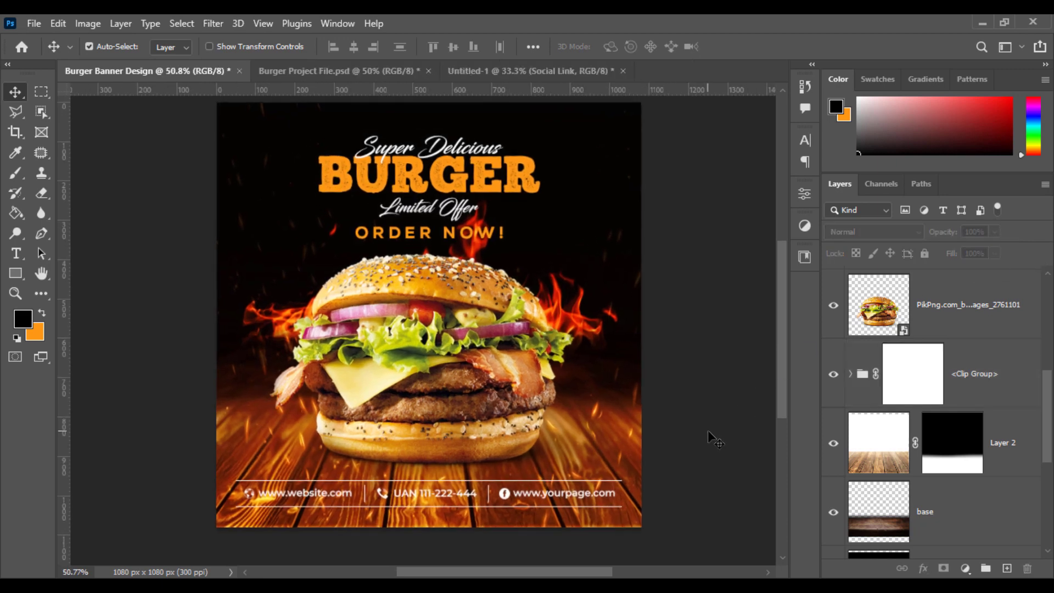
left_click(1024, 362)
left_click(694, 313)
scroll(677, 335, "up", 1)
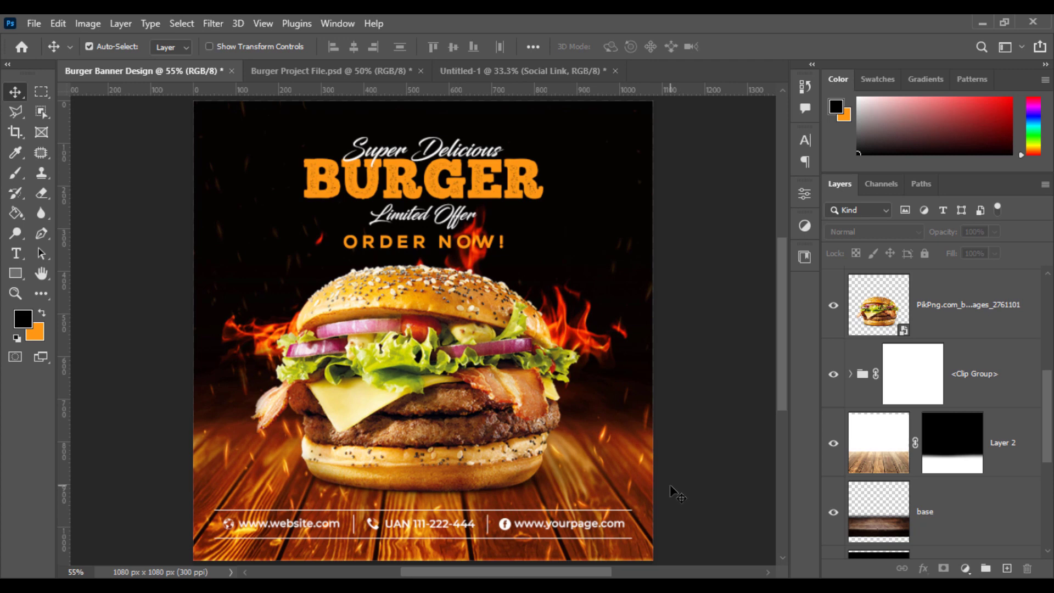
scroll(673, 493, "down", 1)
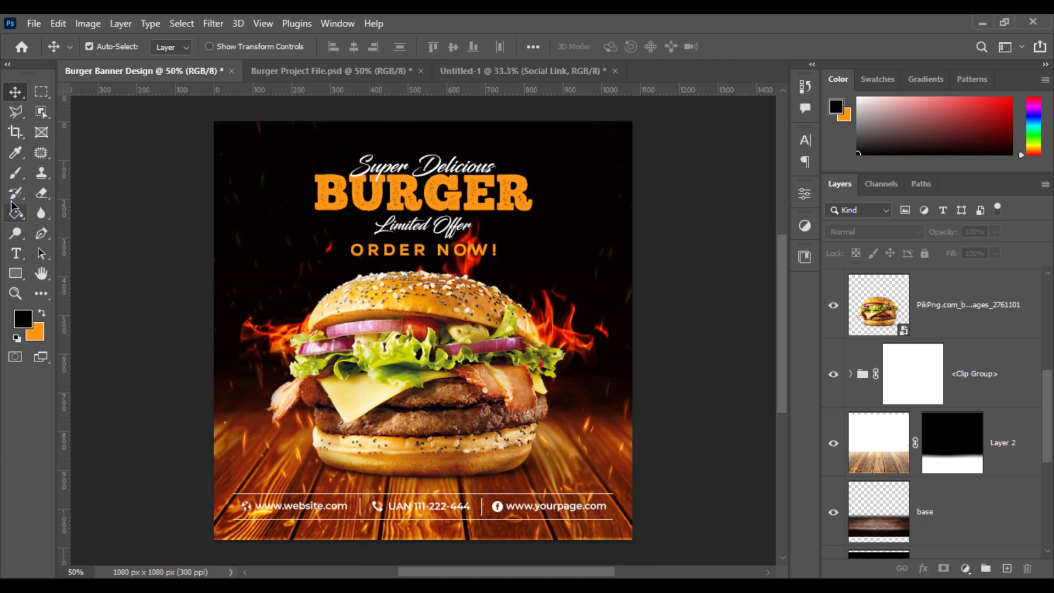
Step: Add a new layer above <Clip Group> and paint a soft black 300 px brush stroke along the canvas's bottom edge
left_click(15, 173)
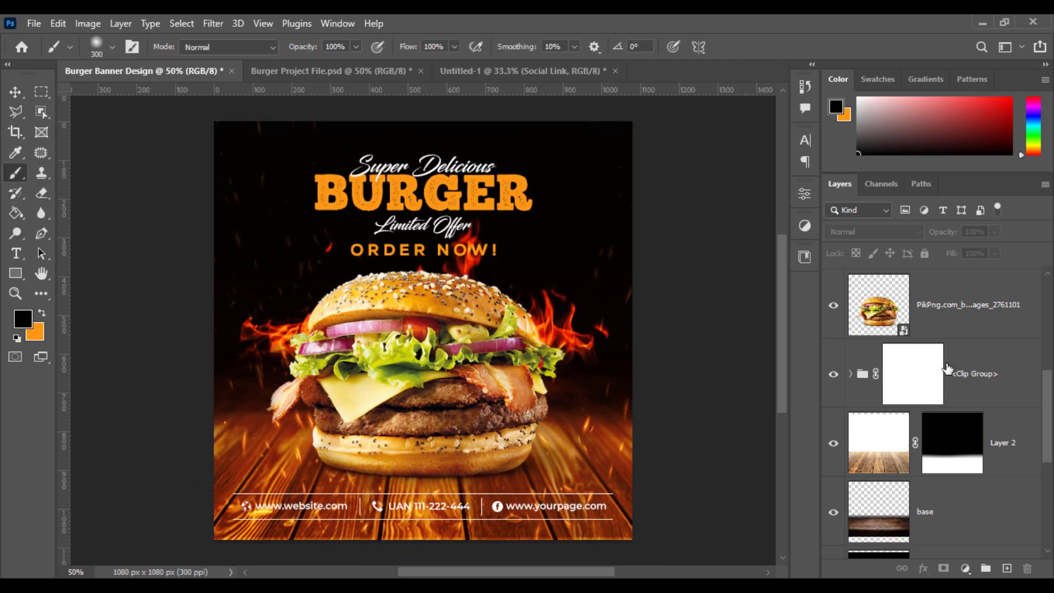
left_click(962, 391)
left_click(1008, 568)
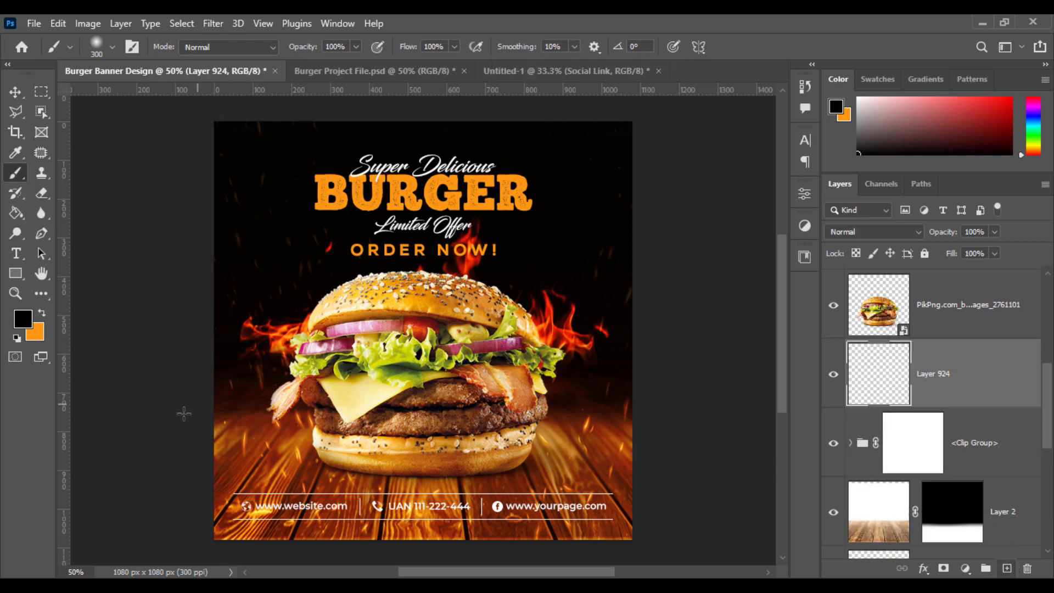
left_click_drag(207, 511, 650, 533)
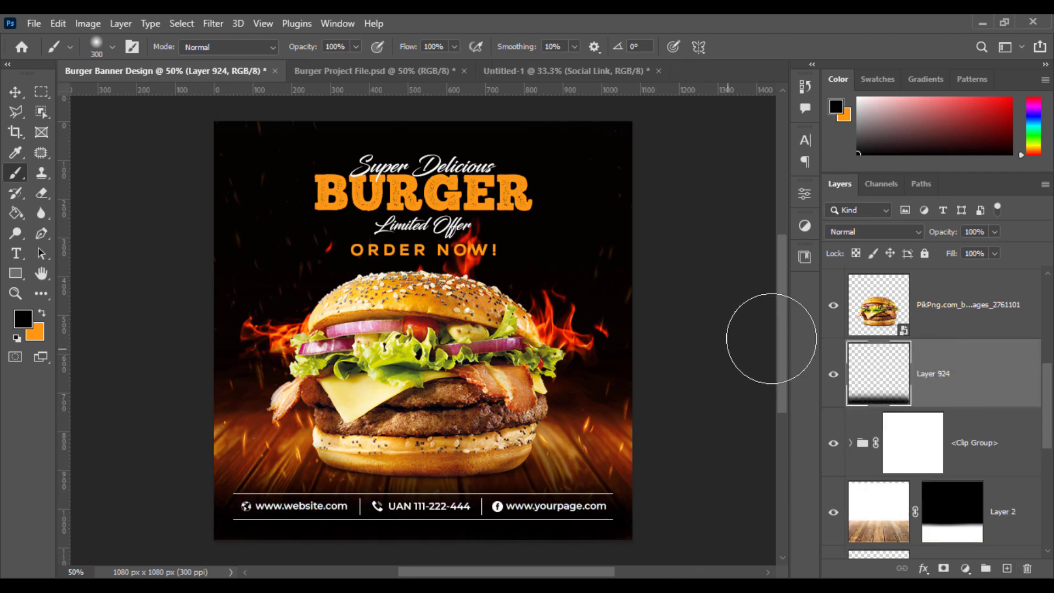
Step: Lower the opacity of the black brush-stroke layer to 75%, then deselect all layers
left_click(995, 232)
mouse_move(999, 249)
left_mouse_down()
mouse_move(958, 253)
mouse_move(979, 254)
left_mouse_up()
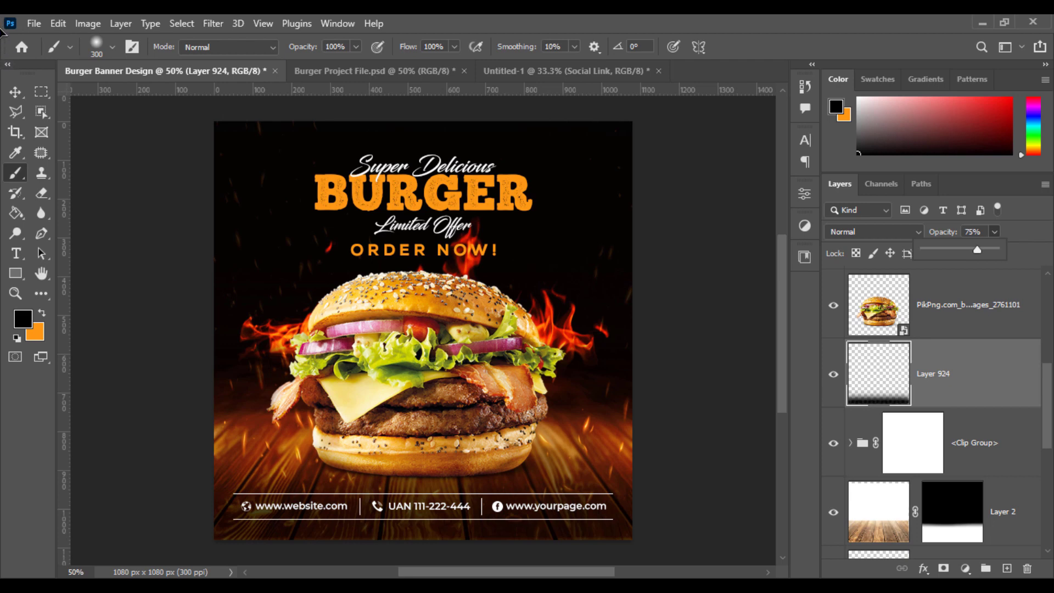
left_click(8, 87)
left_click(94, 165)
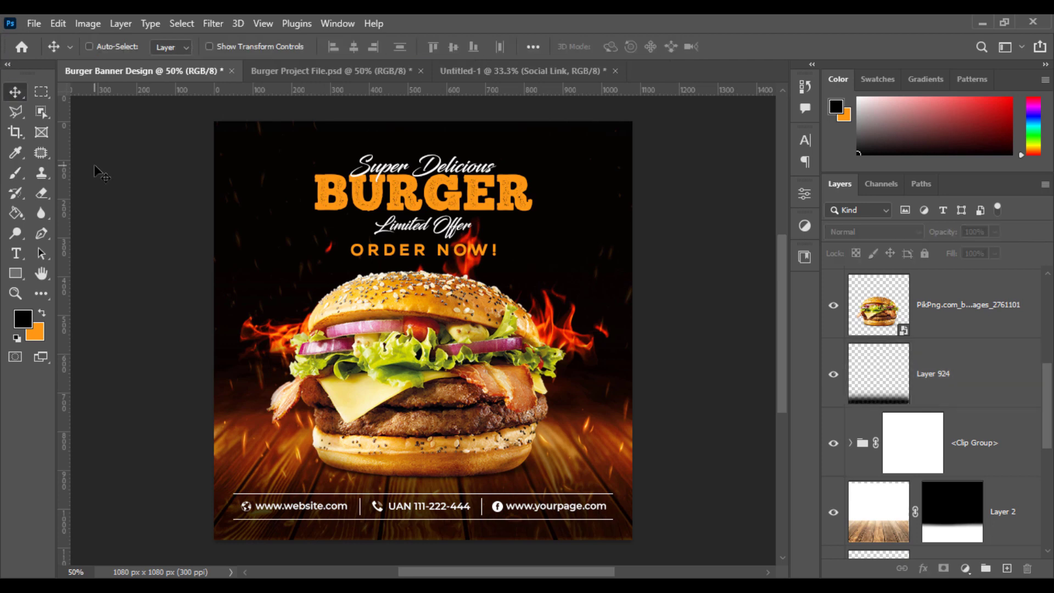
Step: Copy the Free-delivery-text, Logo and Discount groups together from the Untitled-1 document into the burger banner
key("ctrl+0")
key("ctrl+minus")
left_click(529, 70)
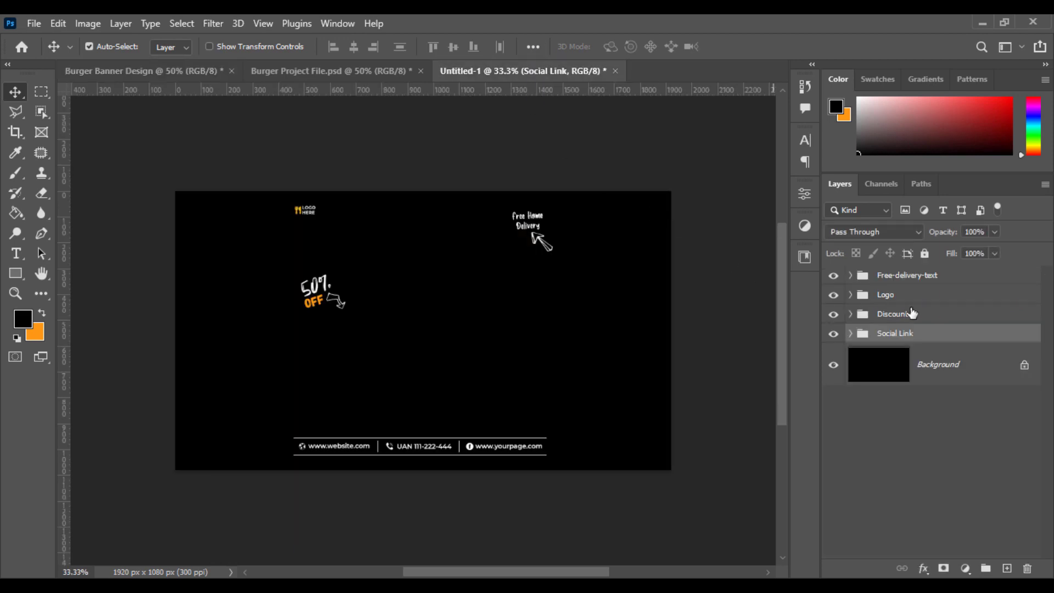
left_click(930, 295)
left_click(930, 314)
left_click(934, 275, "shift")
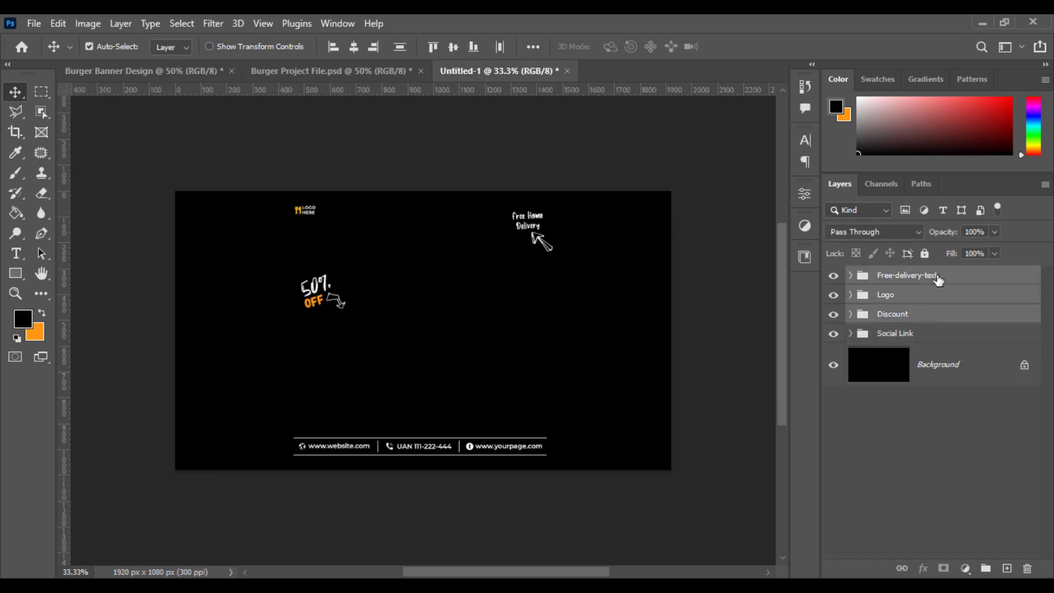
left_click_drag(934, 275, 462, 279)
Step: Free-transform the three copied groups together, placing the logo and delivery text in the banner's upper corners and the discount beside the burger, then deselect
key("ctrl+t")
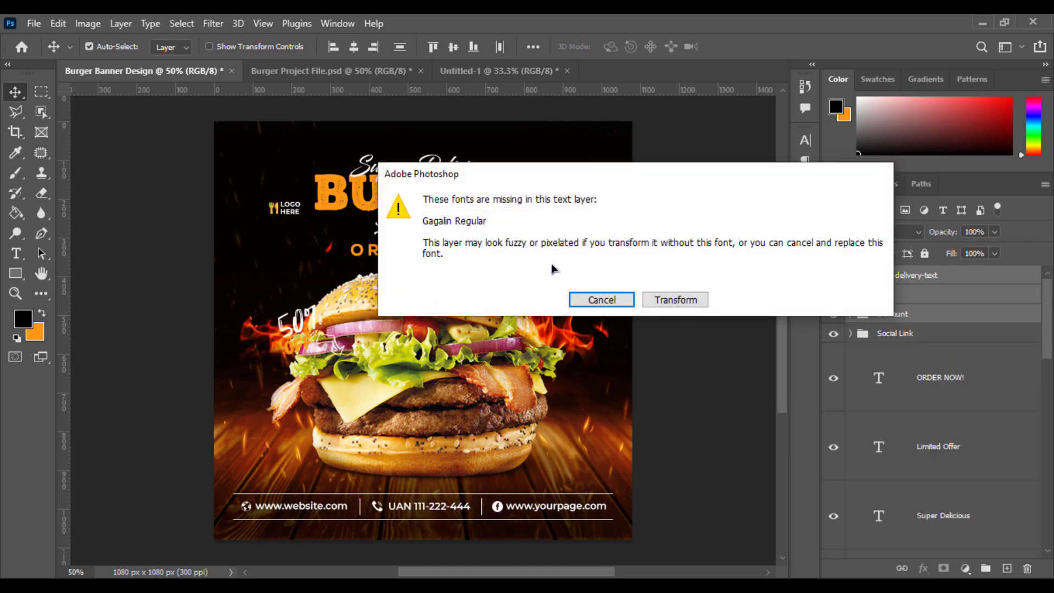
left_click(674, 300)
left_click_drag(631, 236, 508, 225)
key("Return")
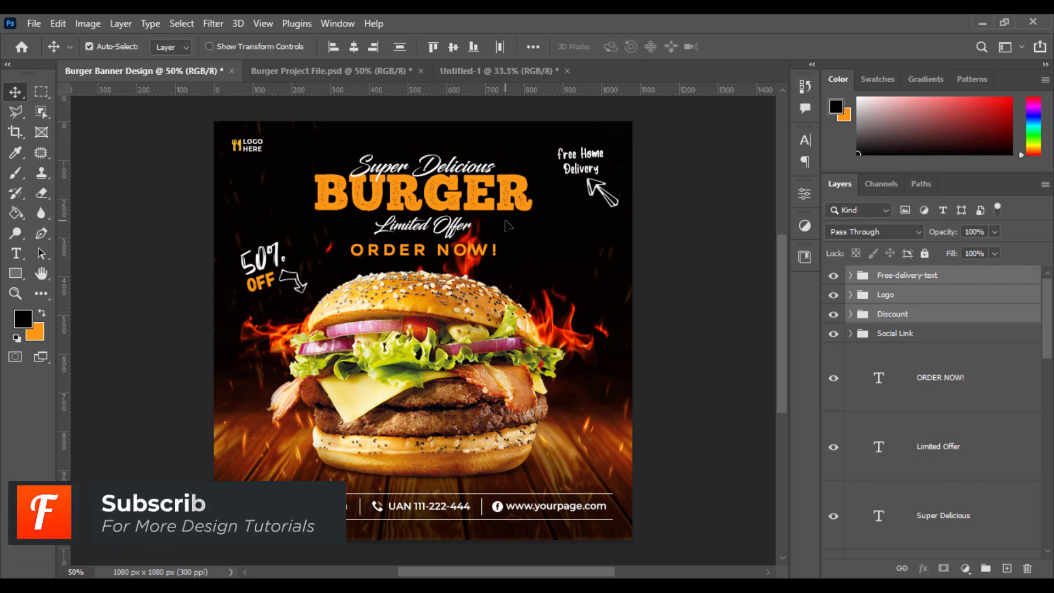
scroll(561, 259, "down", 1)
scroll(561, 259, "up", 1)
key("ctrl")
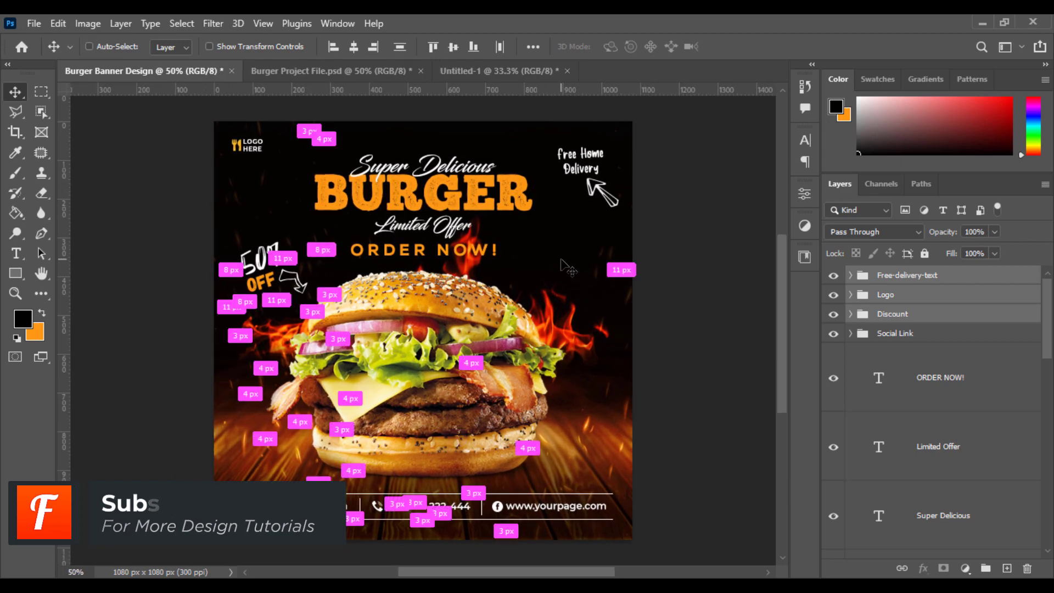
scroll(561, 260, "up", 1)
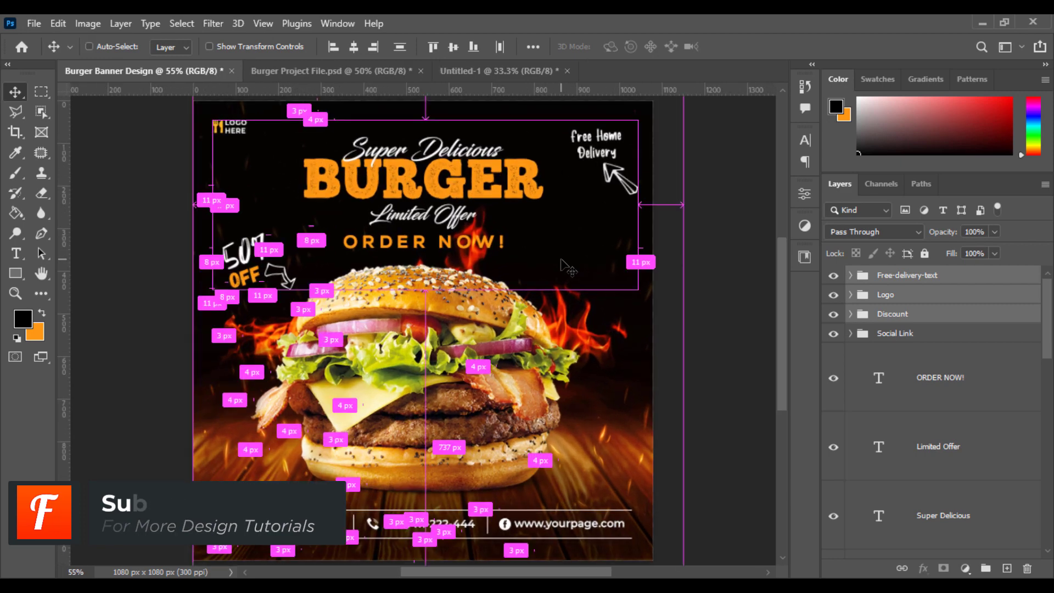
left_click(703, 295)
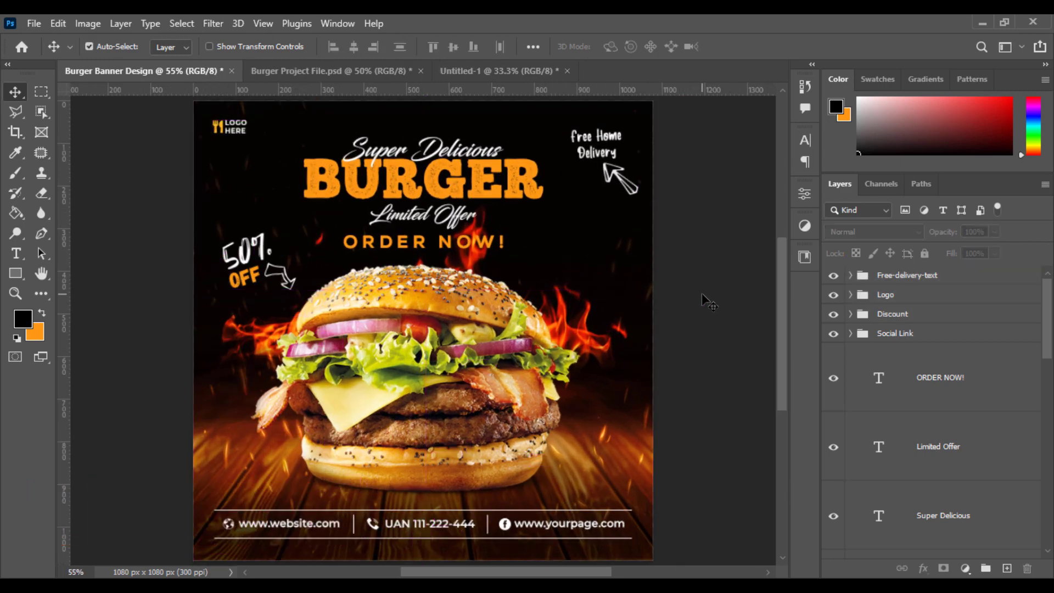
scroll(703, 295, "down", 2)
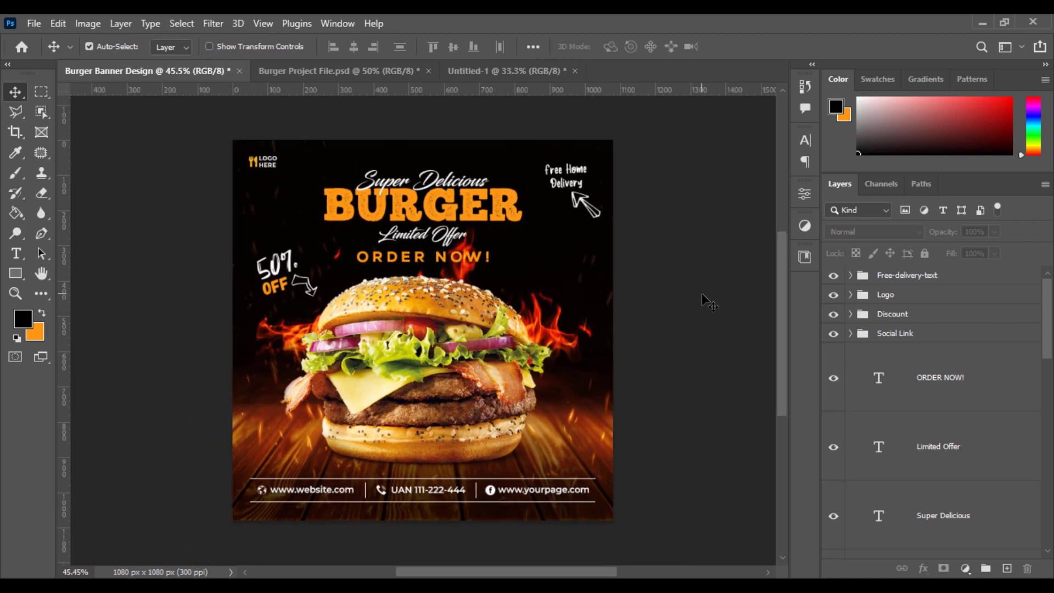